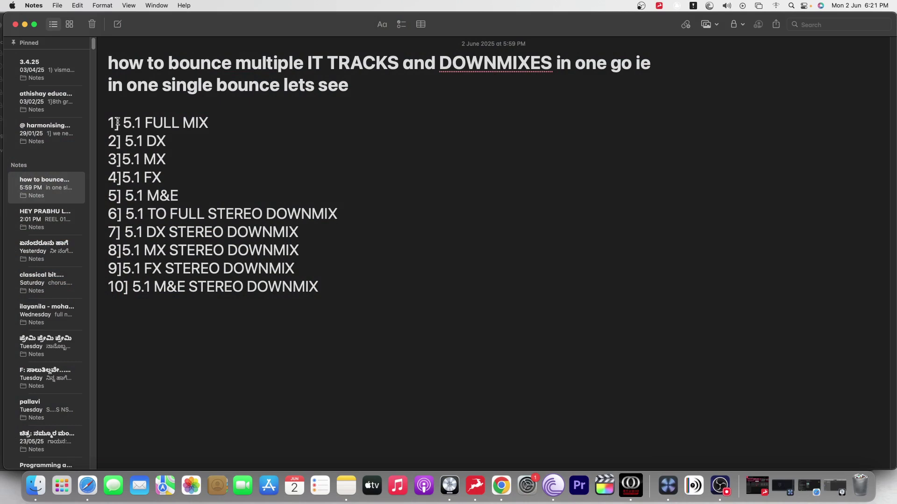
Step: Read through the note's five 5.1 deliverables: full mix, DX, MX, FX and M&E
drag(108, 123, 212, 124)
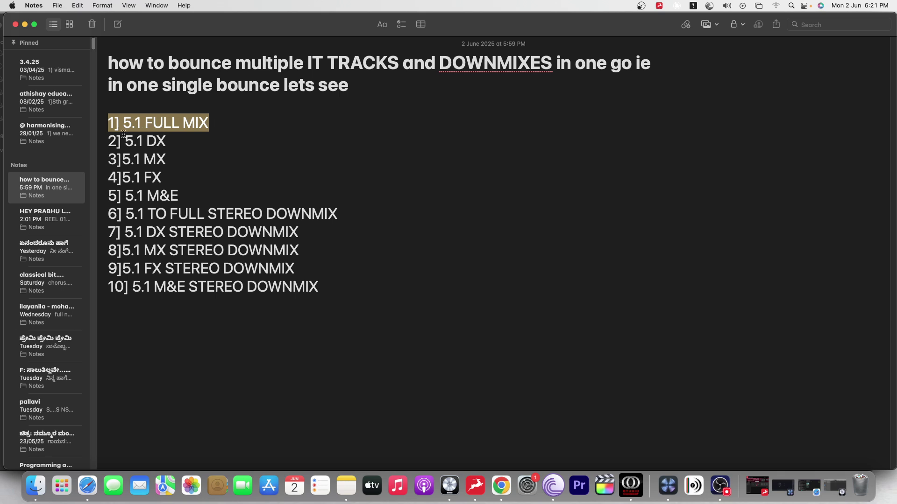
drag(124, 137, 167, 137)
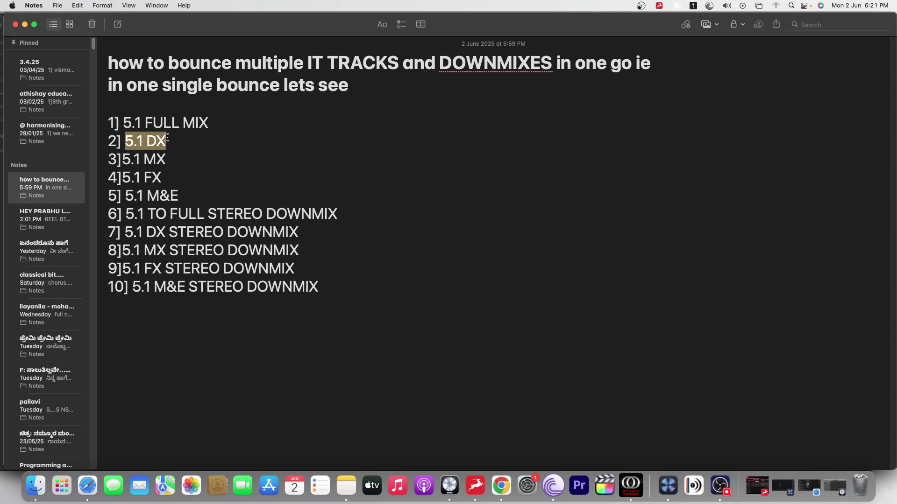
drag(122, 158, 184, 157)
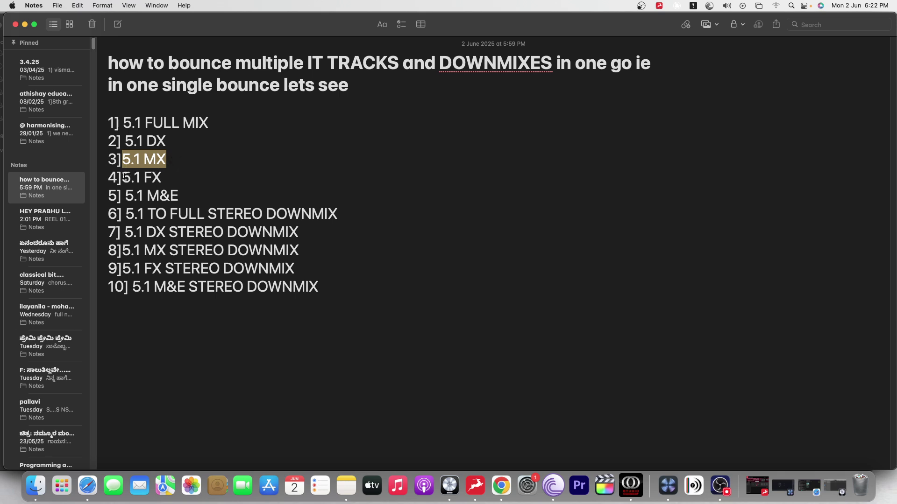
drag(124, 177, 163, 177)
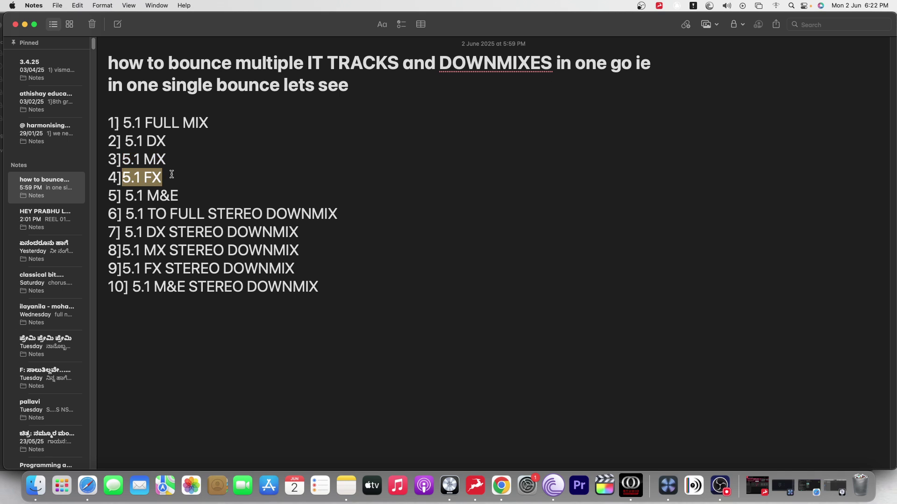
drag(125, 195, 177, 195)
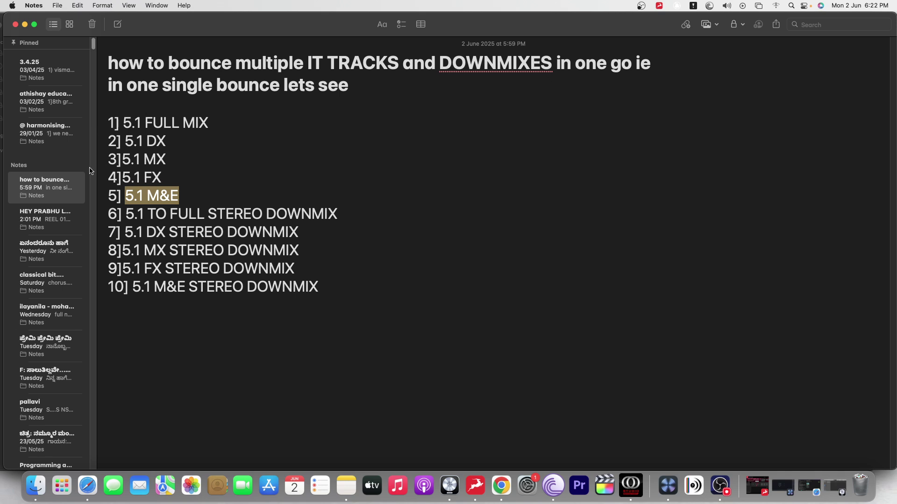
Step: Read through the five stereo downmix deliverables in the note, items 6 to 10
drag(128, 215, 321, 287)
click(390, 322)
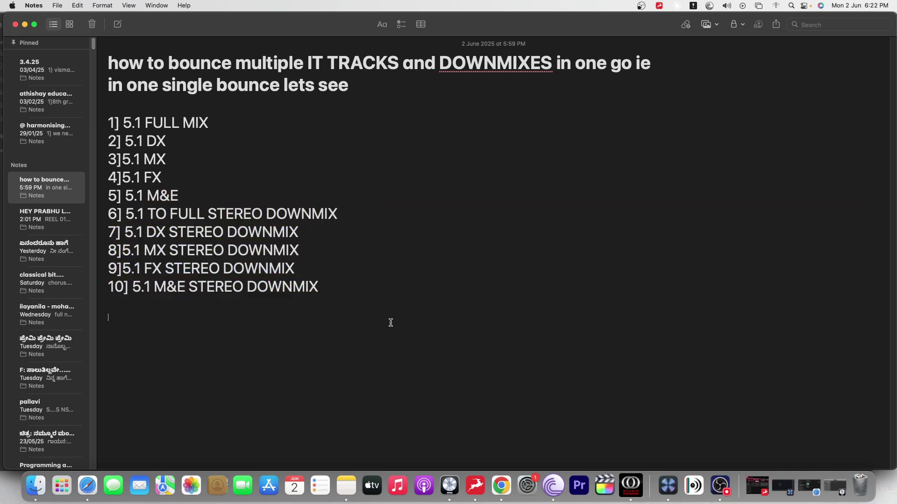
drag(133, 214, 357, 209)
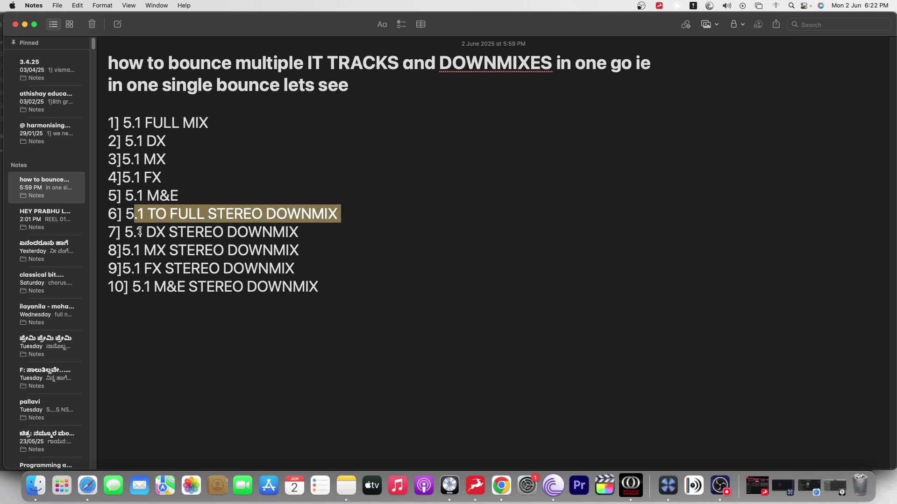
drag(143, 231, 320, 231)
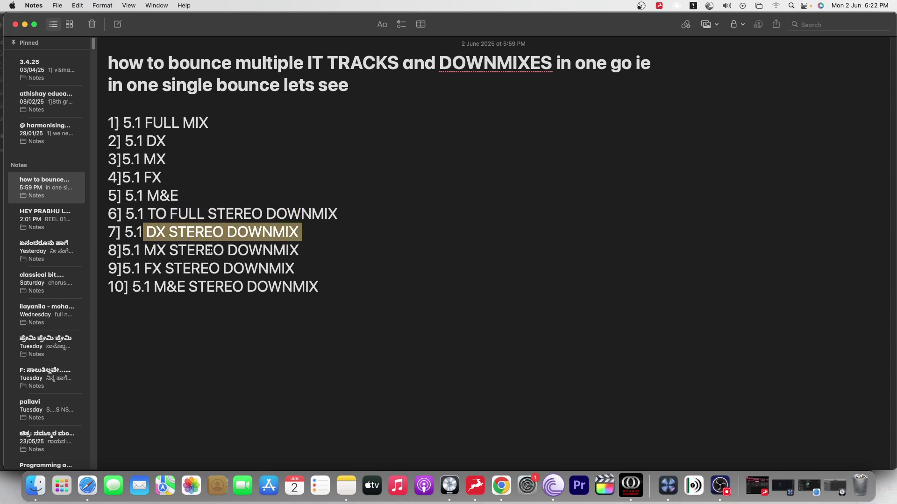
drag(144, 250, 307, 259)
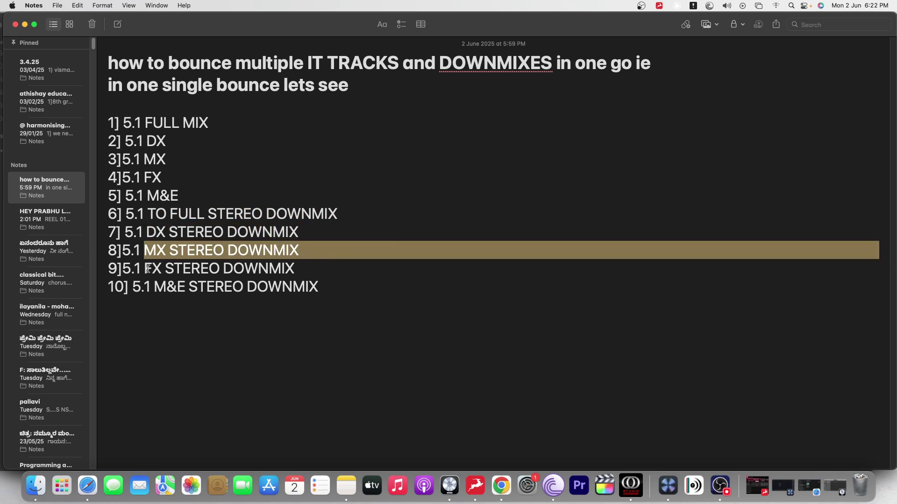
drag(150, 269, 344, 268)
drag(154, 287, 353, 287)
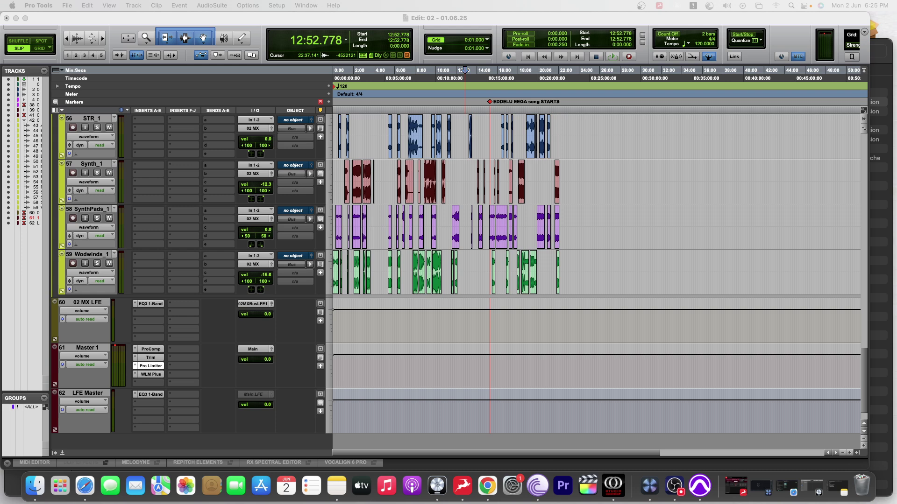
Step: Switch back to Notes and highlight the complete list of ten deliverables for review
click(326, 489)
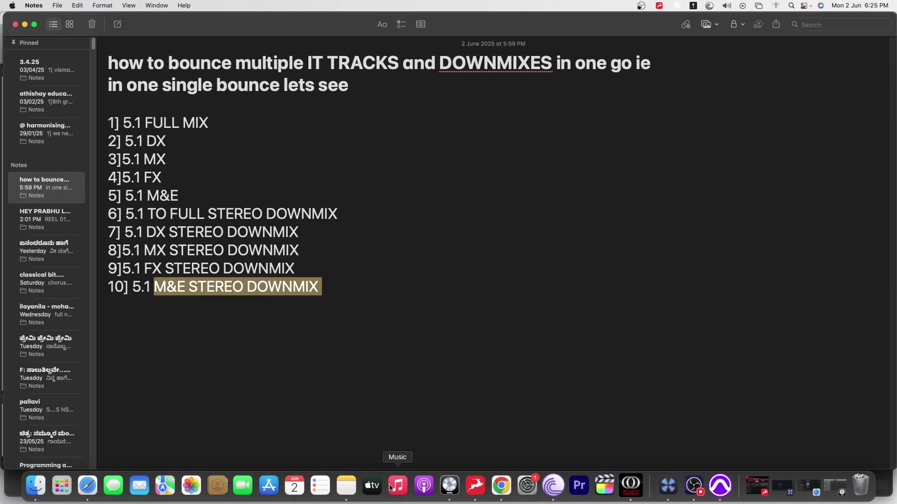
drag(108, 123, 233, 115)
click(232, 121)
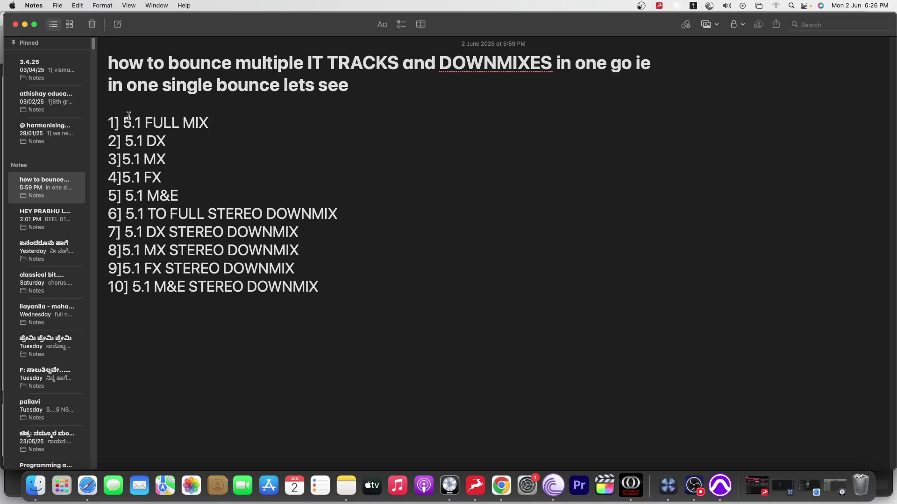
drag(108, 110, 416, 284)
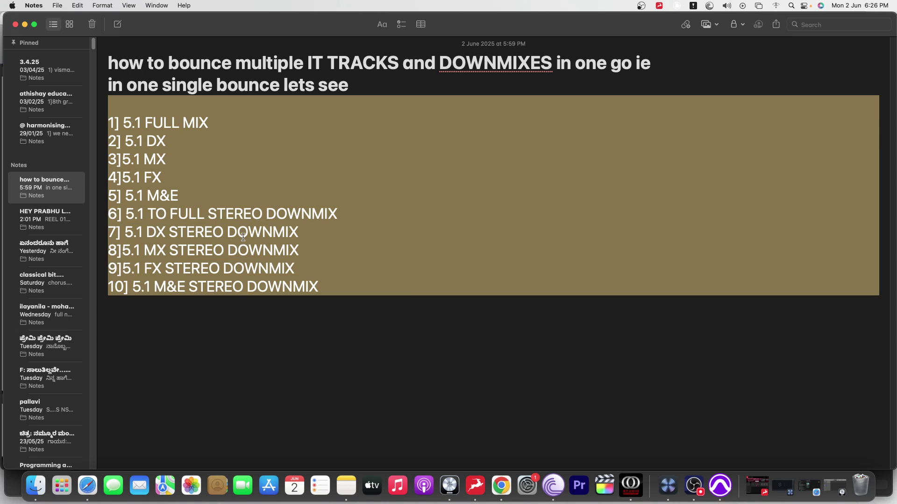
click(282, 182)
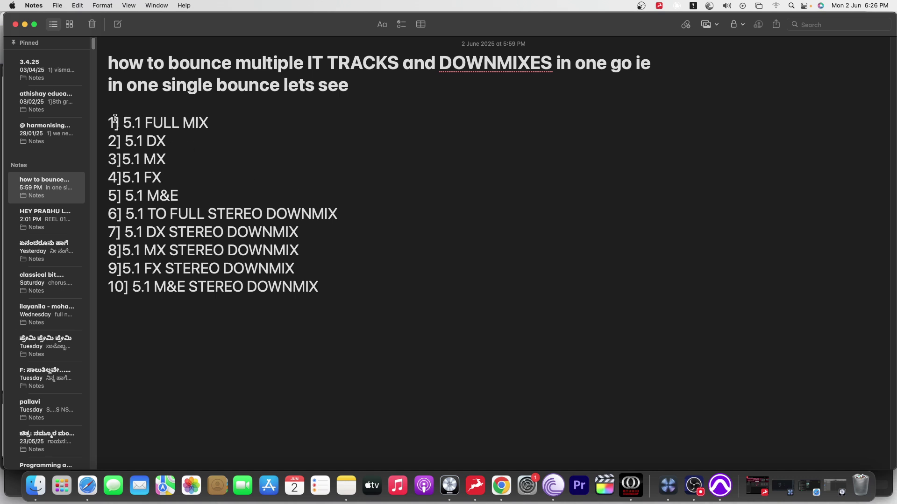
drag(106, 119, 361, 281)
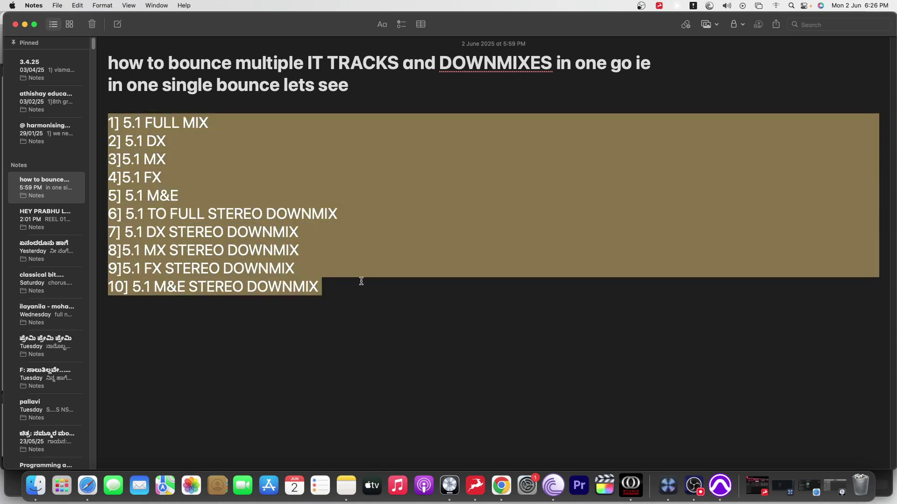
click(146, 129)
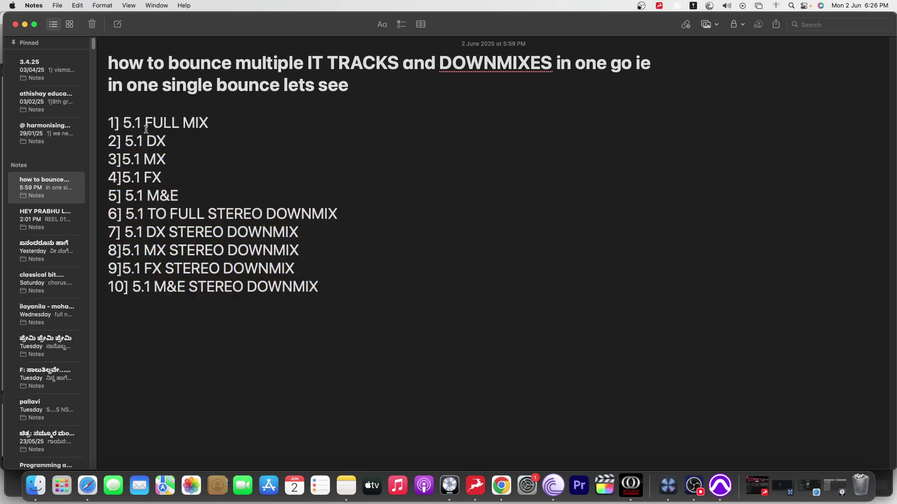
Step: Review the deliverables one by one, from the 5.1 full mix to the FX stereo downmix
drag(123, 123, 221, 124)
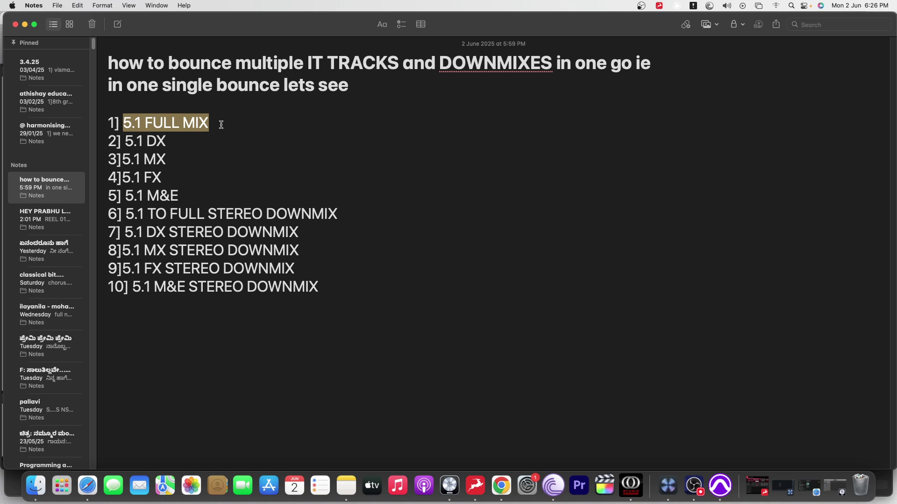
drag(121, 142, 176, 141)
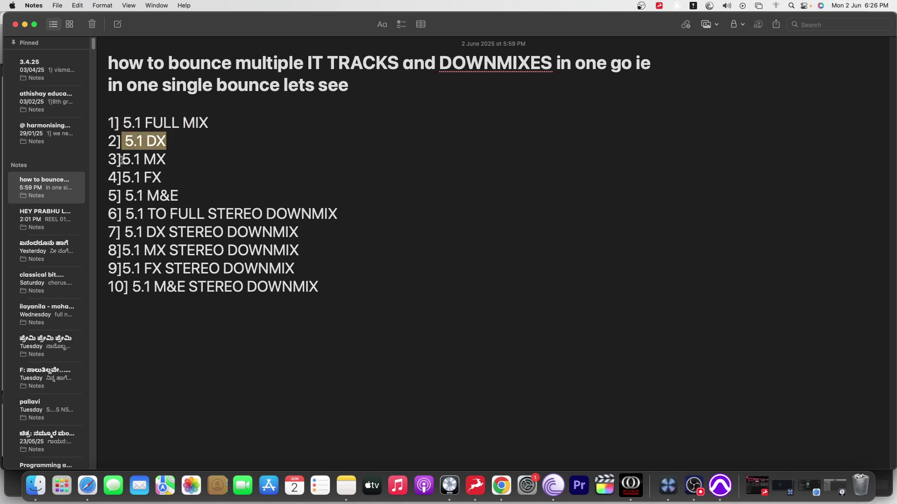
drag(121, 159, 169, 175)
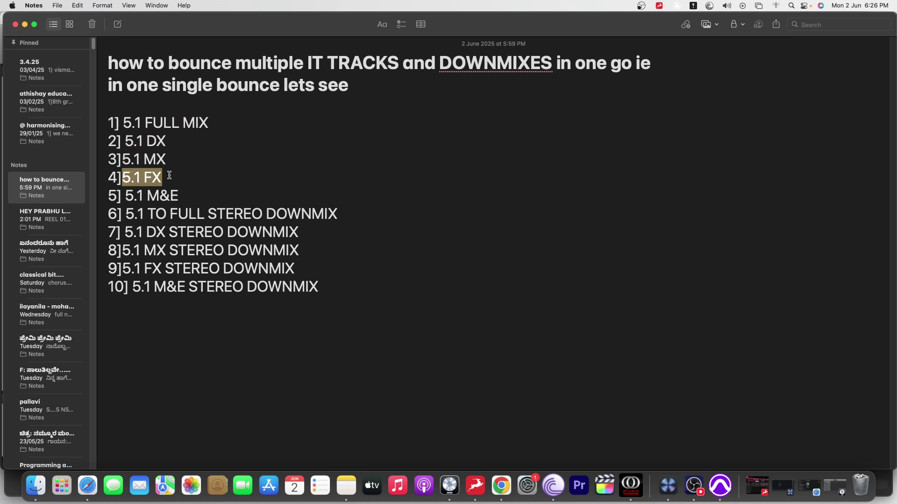
drag(124, 195, 197, 193)
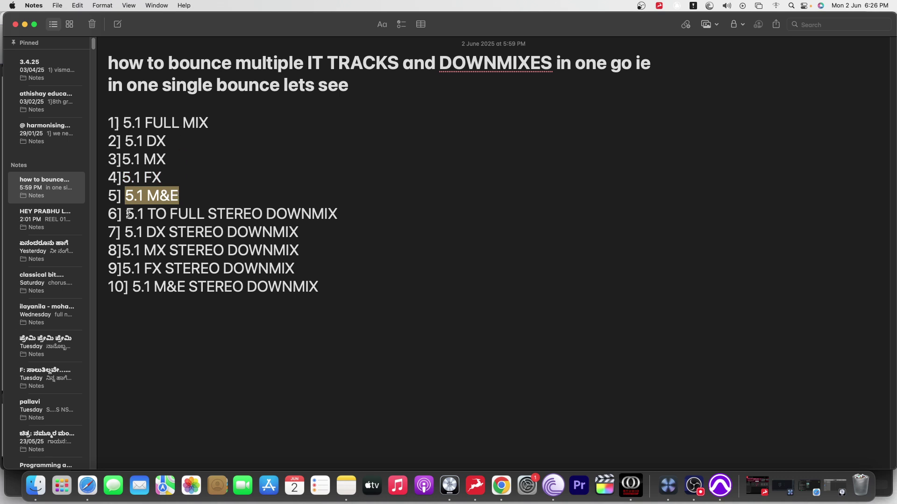
drag(126, 214, 364, 217)
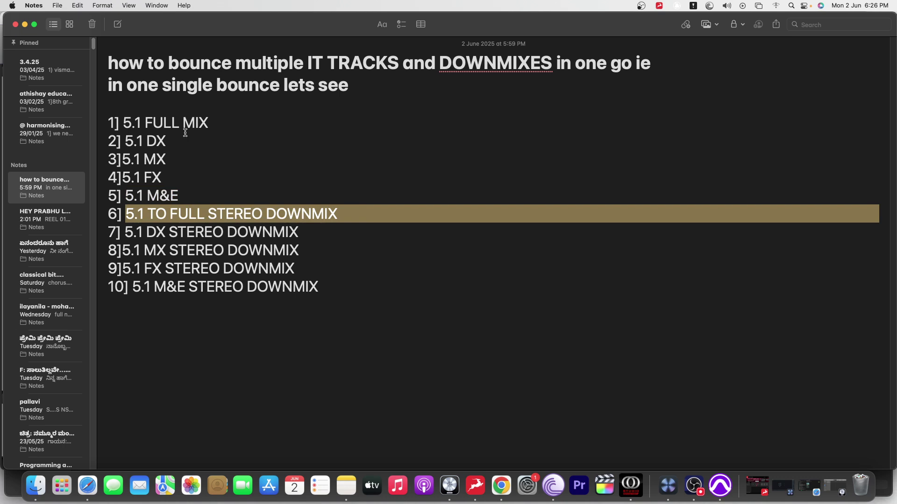
drag(156, 232, 290, 231)
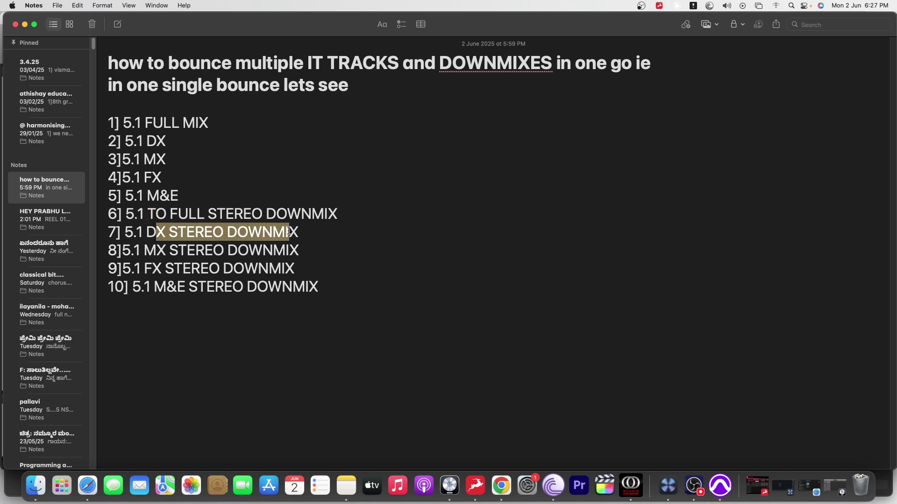
drag(157, 250, 248, 250)
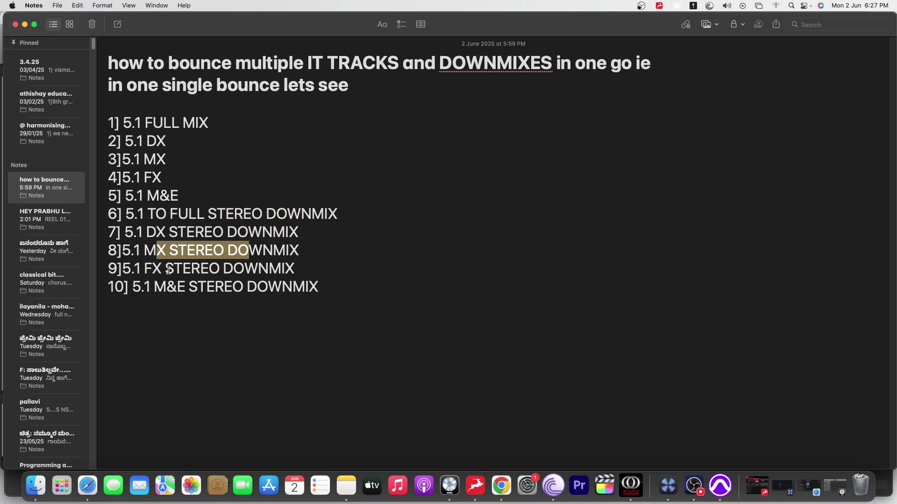
drag(144, 265, 343, 262)
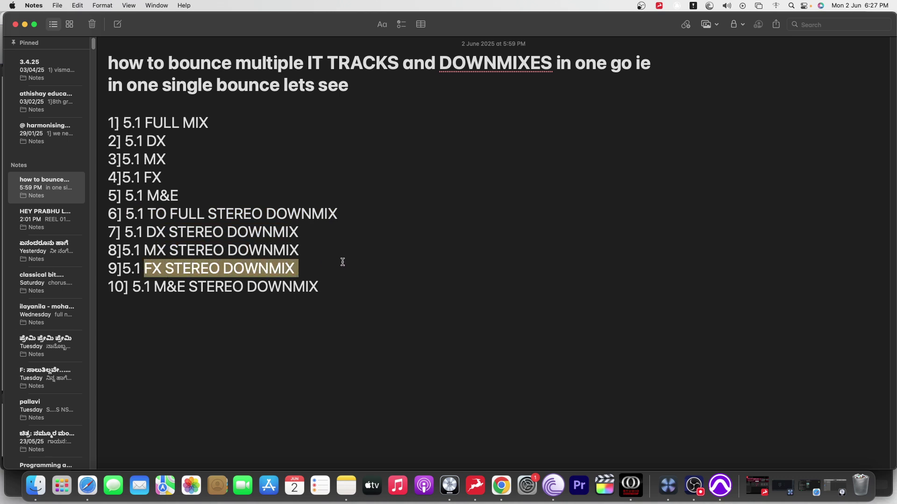
Step: Insert "to" after "5.1" in the DX, MX, FX and M&E stereo downmix lines, items 7 to 10, and highlight the list
click(143, 230)
text(TO)
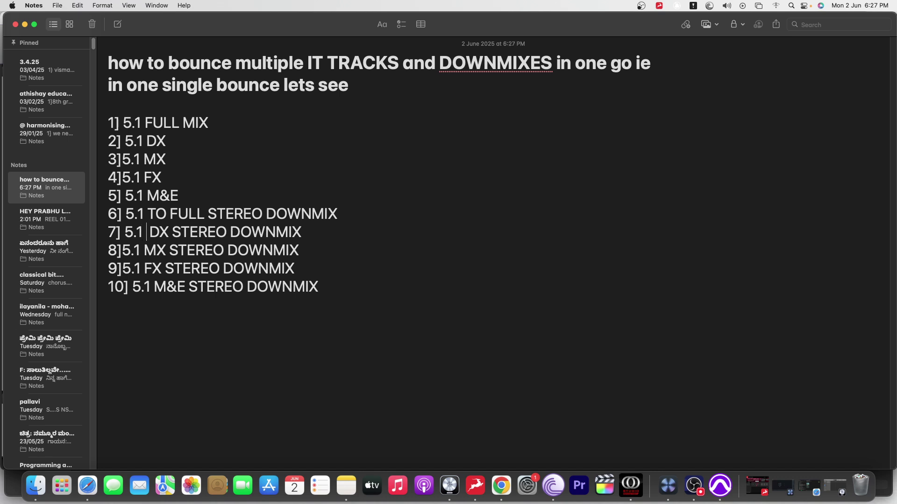
key(BackSpace)
key(BackSpace)
text(to)
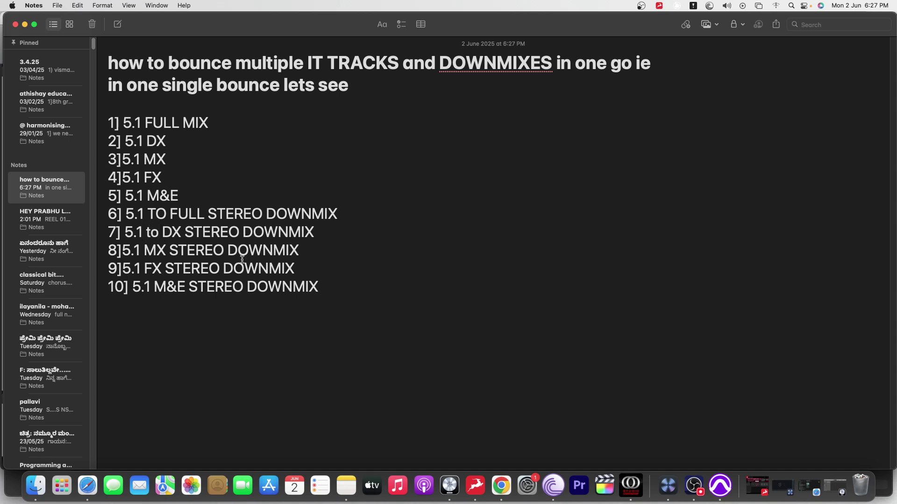
click(144, 250)
text(to)
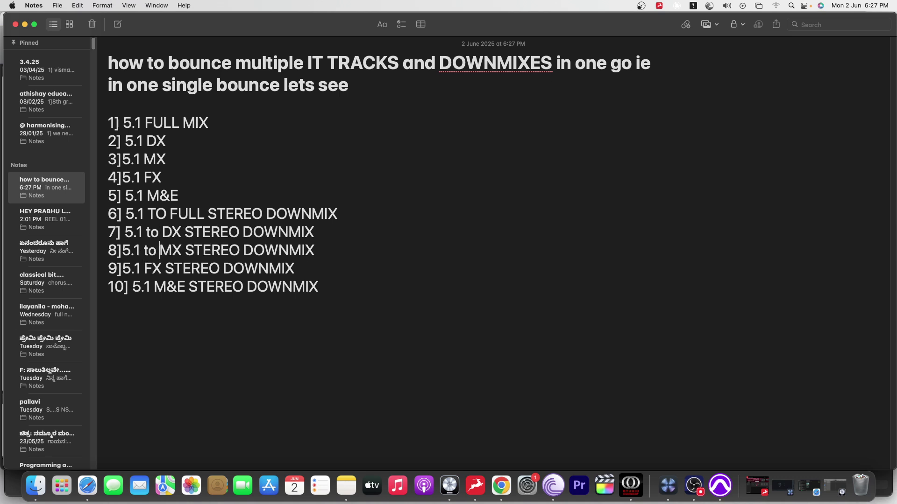
click(145, 268)
text(to)
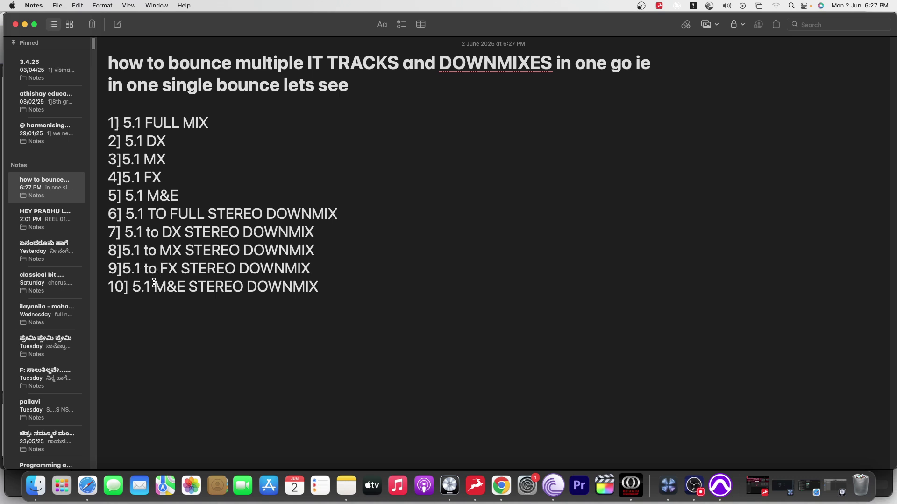
text(to)
drag(307, 301, 379, 286)
click(114, 113)
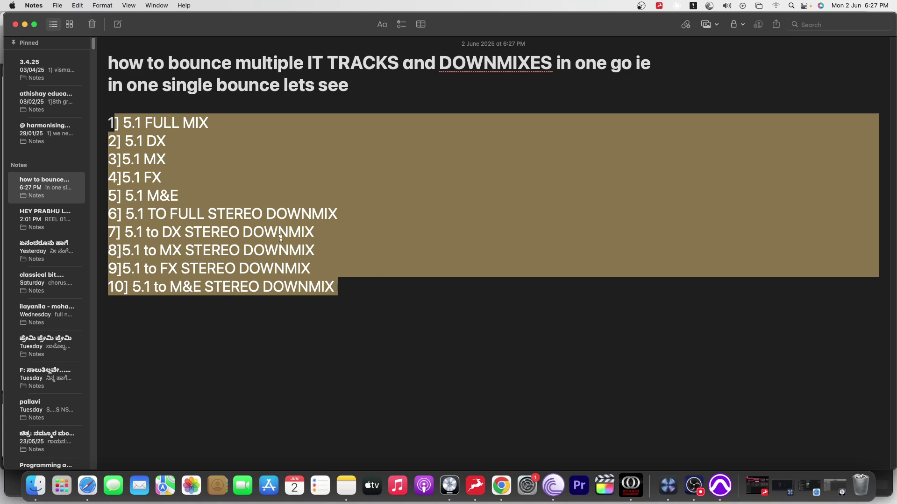
Step: Minimise the note and look over the reel 02 session's tracks in Pro Tools, from the music tracks to the picture and DX, FX and MX folders
click(25, 25)
scroll(389, 251, down, 5)
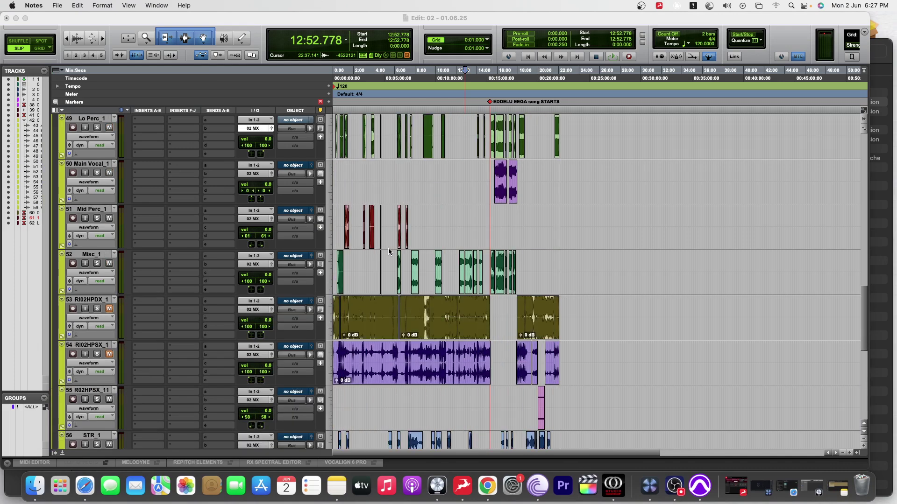
scroll(388, 251, up, 15)
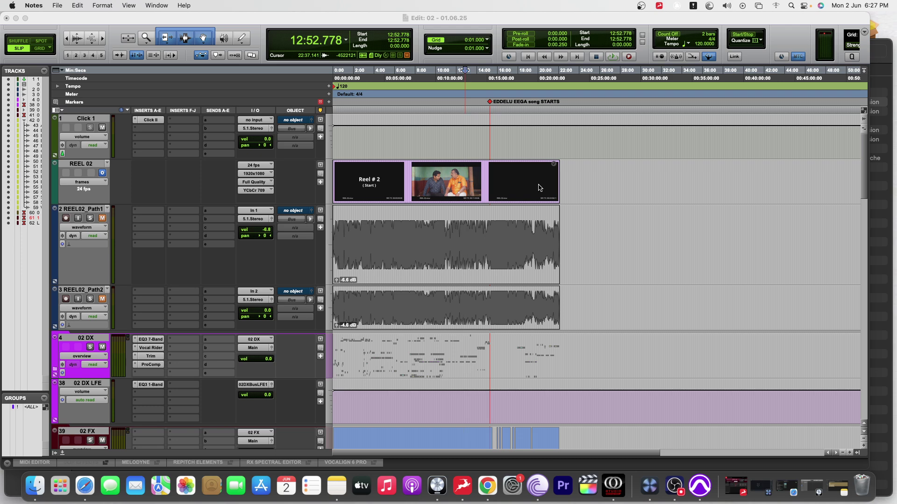
scroll(539, 188, down, 2)
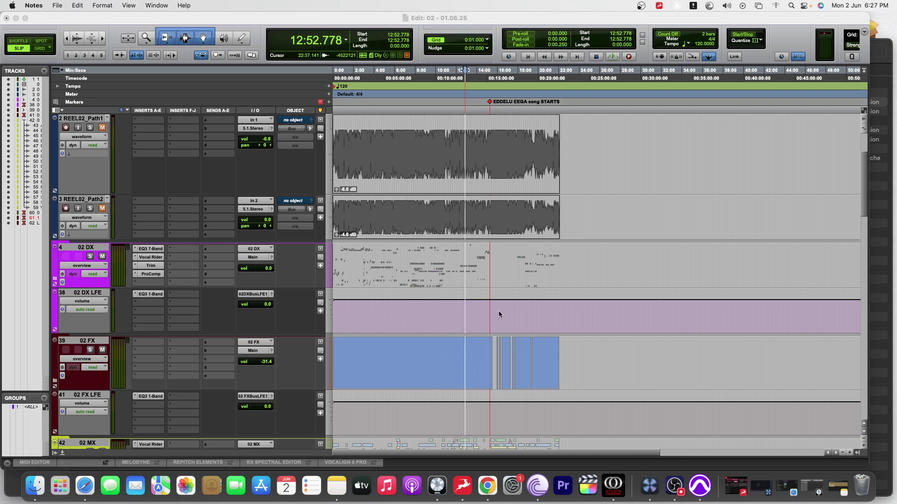
scroll(499, 314, down, 3)
Step: Expand the 02 DX folder track and look through the dialogue tracks inside it
click(78, 124)
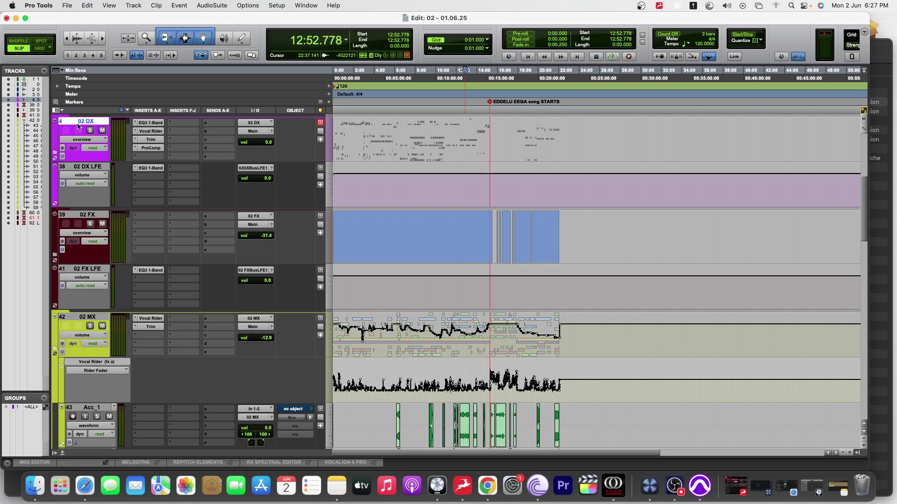
click(55, 153)
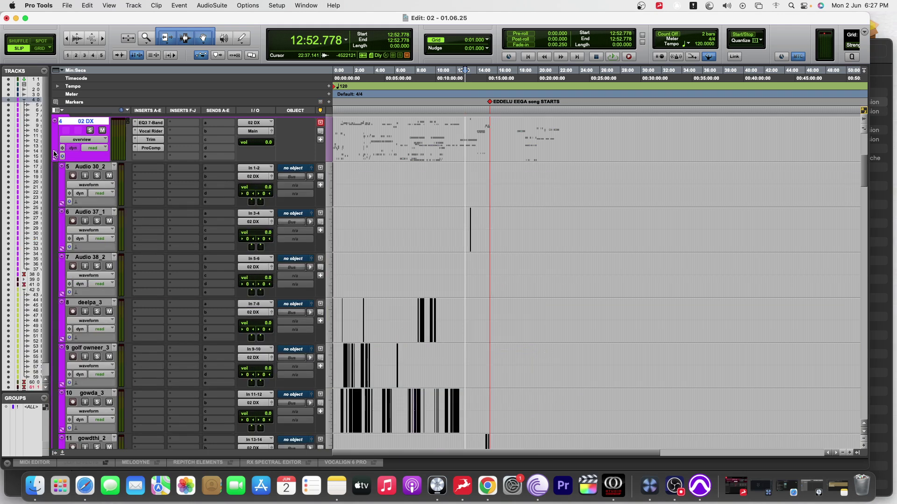
click(108, 168)
scroll(115, 235, down, 10)
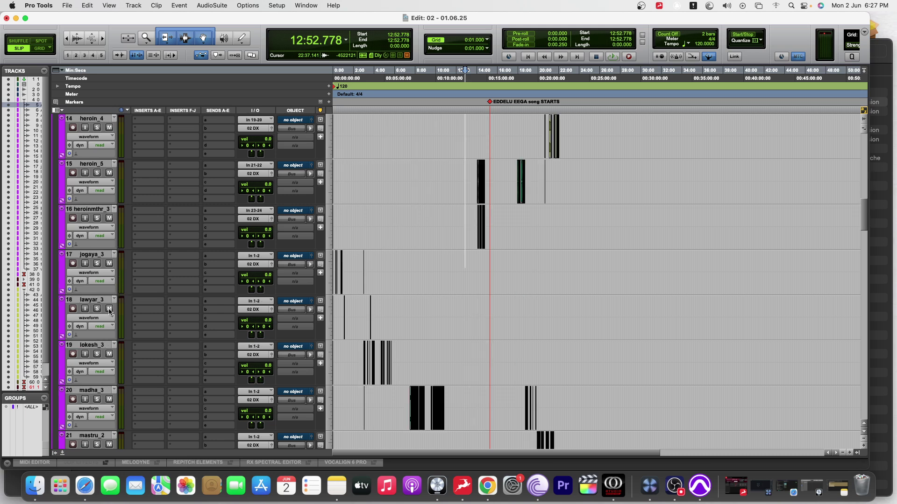
scroll(140, 295, up, 15)
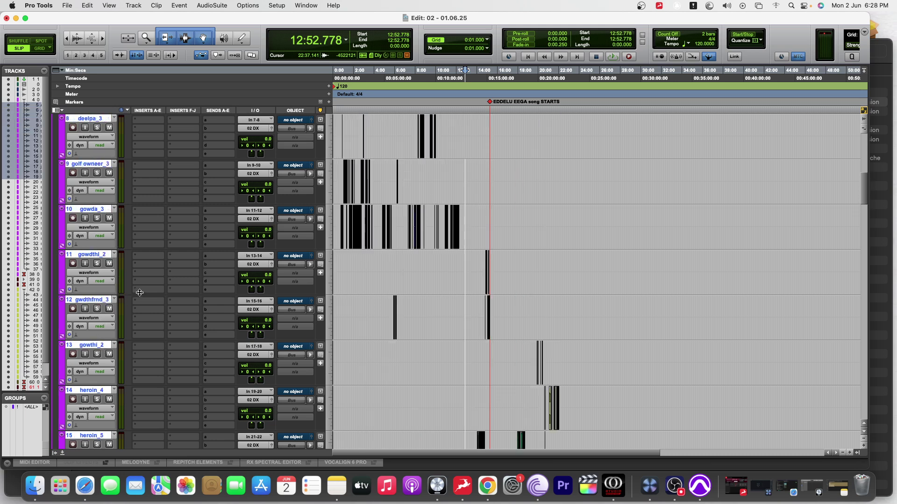
scroll(500, 248, down, 5)
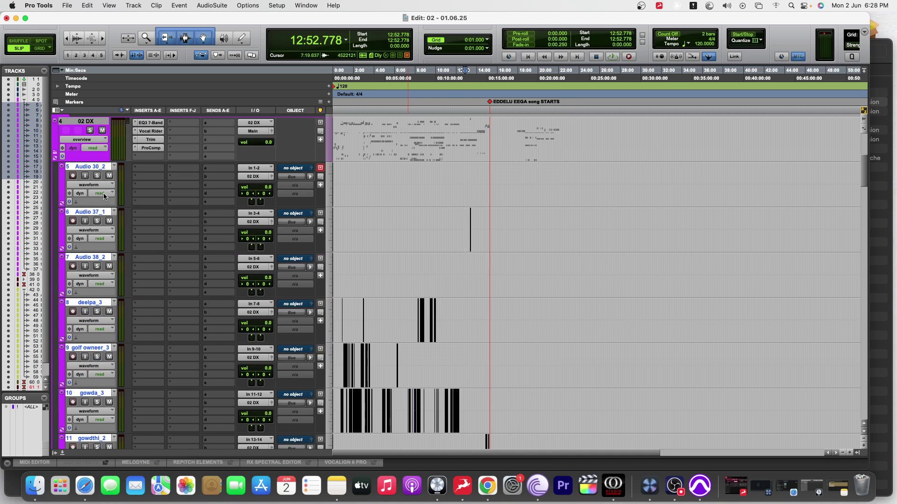
right_click(98, 165)
mouse_move(115, 201)
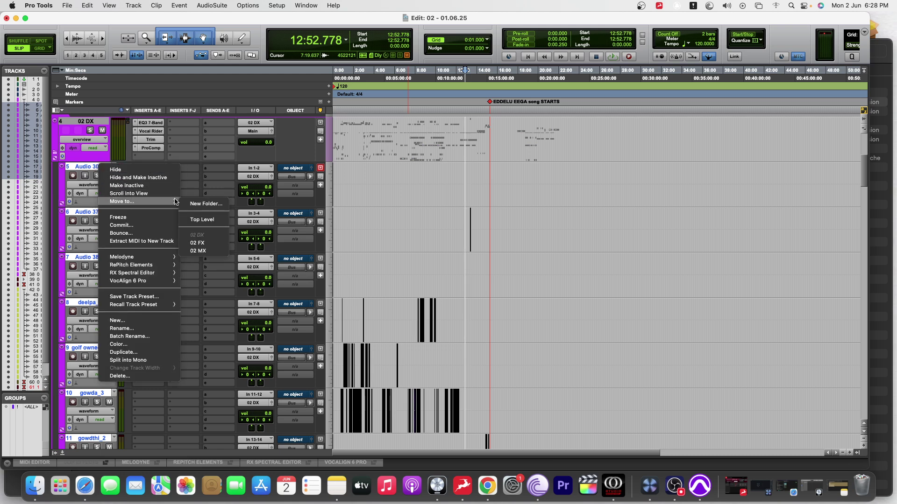
click(210, 204)
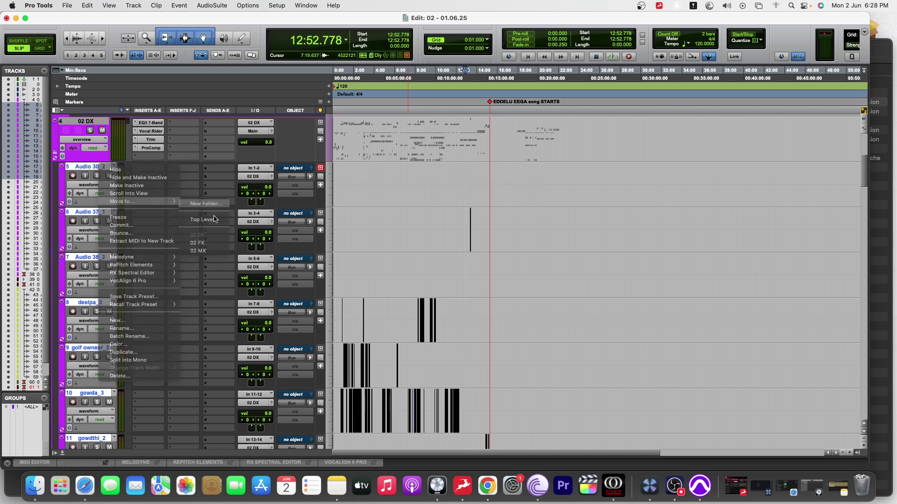
click(413, 172)
click(392, 178)
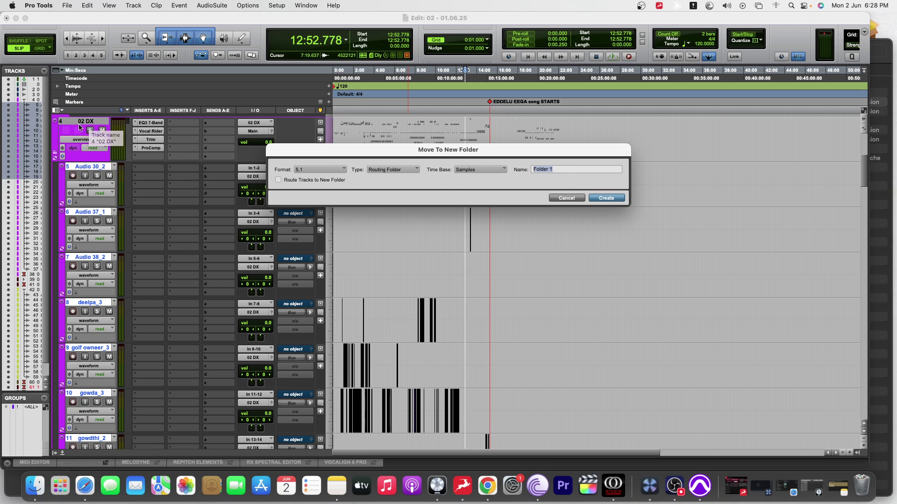
click(556, 198)
Step: Look through the dialogue tracks inside the 02 DX folder and collapse the folder
scroll(98, 323, down, 10)
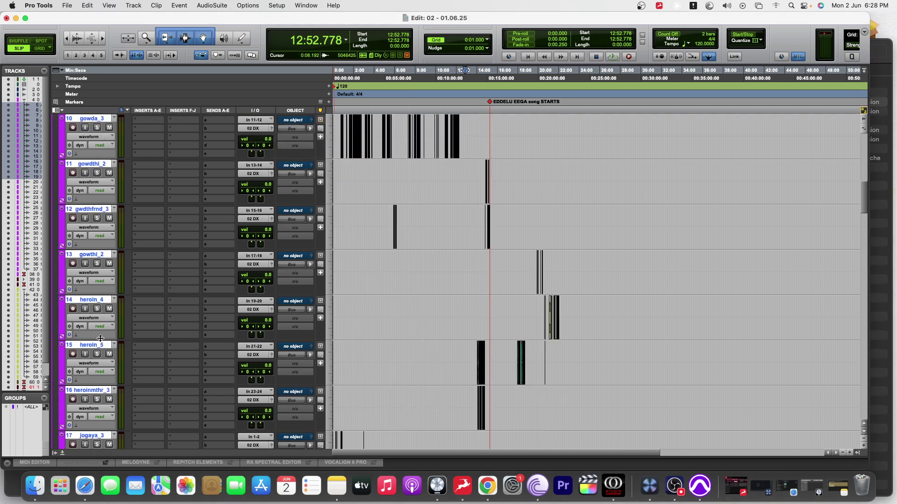
scroll(100, 340, down, 15)
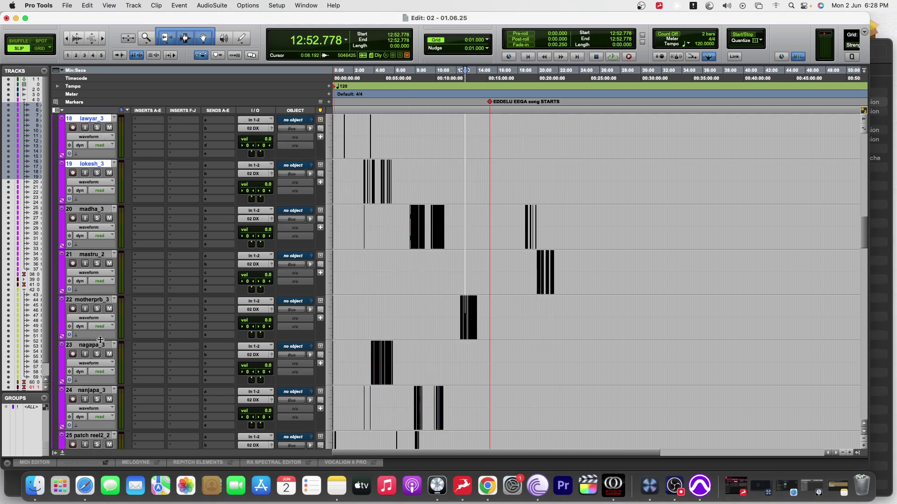
scroll(117, 338, down, 5)
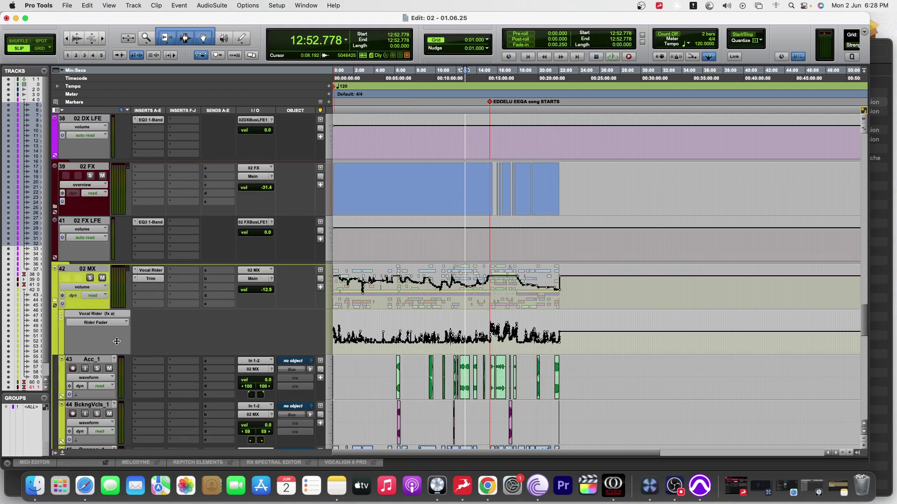
scroll(118, 290, up, 20)
scroll(119, 246, up, 10)
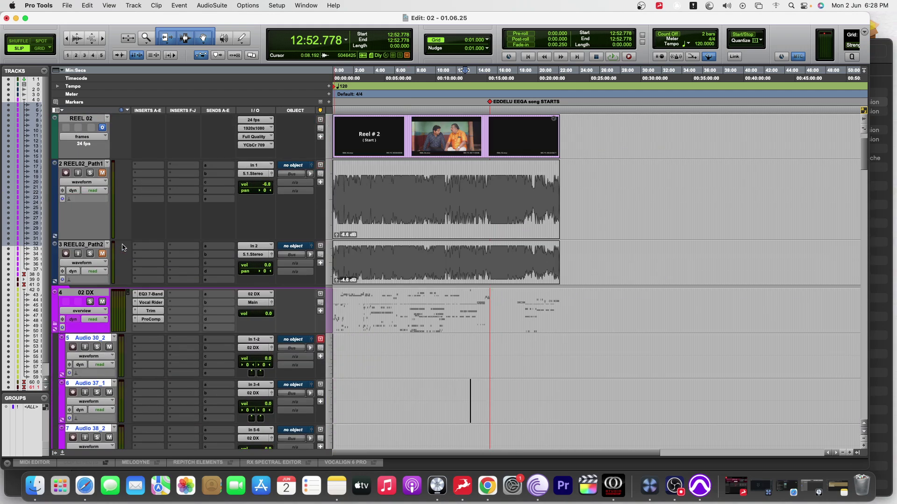
scroll(129, 336, down, 2)
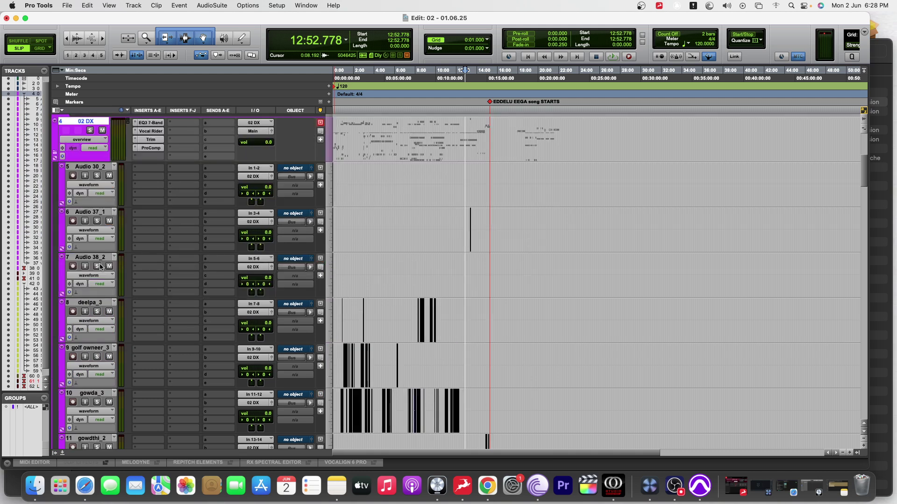
scroll(63, 157, down, 4)
click(64, 157)
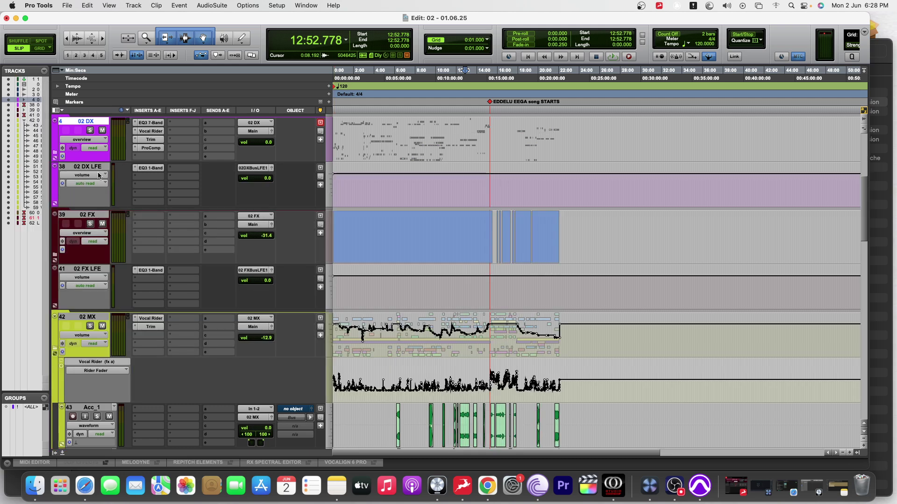
Step: Point out the 02 MX and 02 FX folder tracks and collapse the 02 MX folder
click(101, 318)
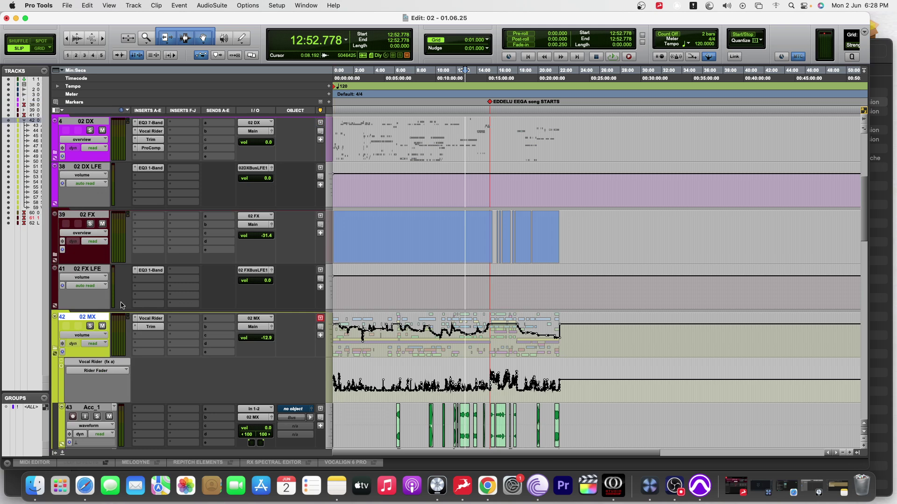
scroll(143, 172, up, 3)
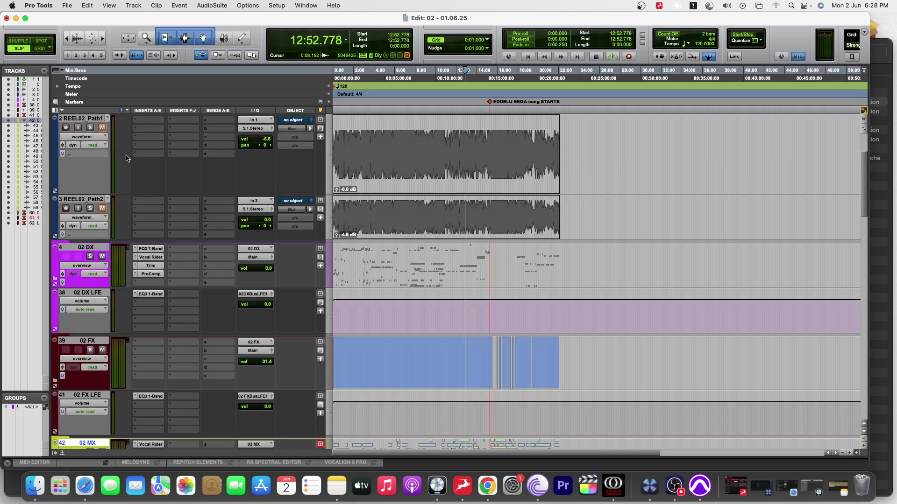
scroll(119, 194, down, 3)
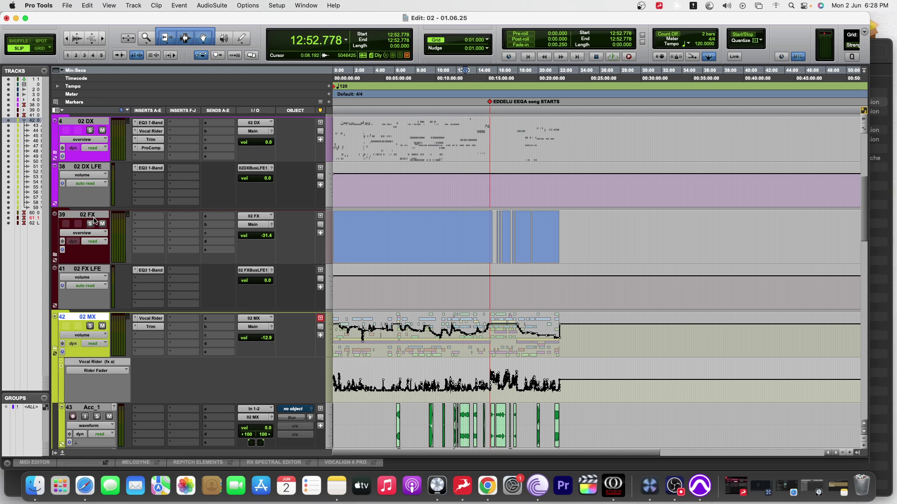
click(95, 218)
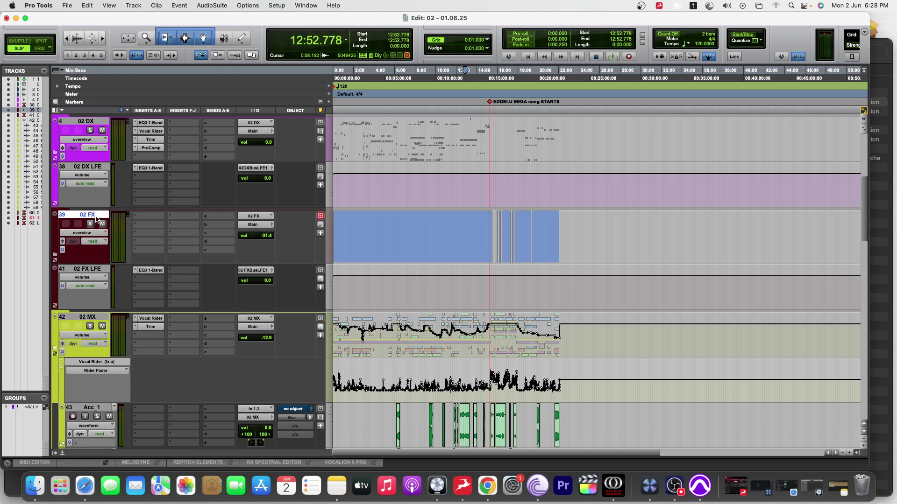
scroll(95, 218, down, 3)
click(94, 223)
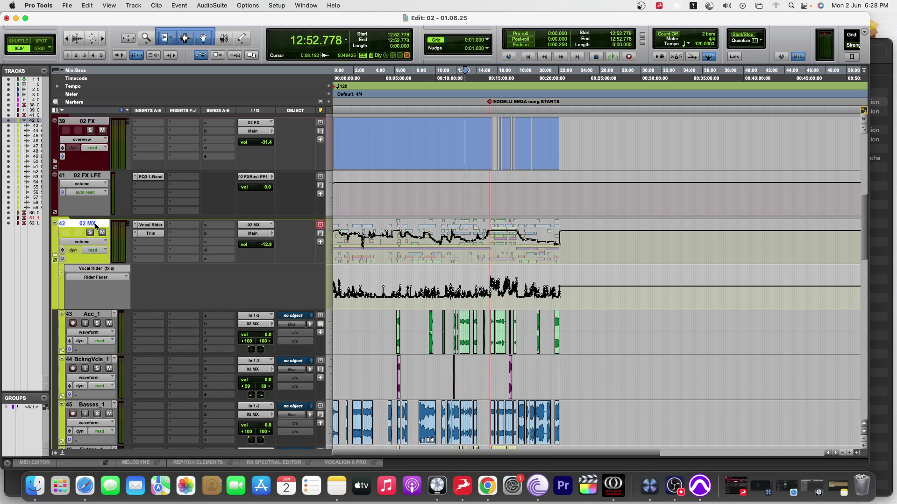
click(54, 258)
click(55, 258)
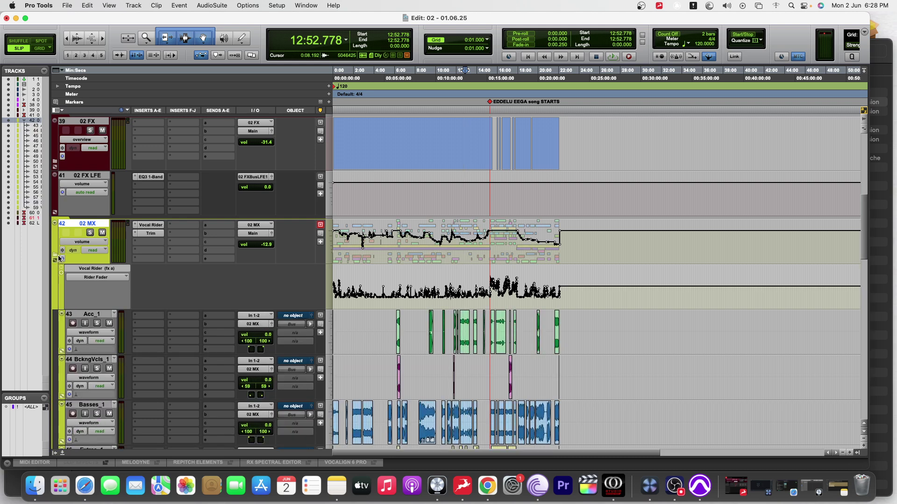
click(54, 258)
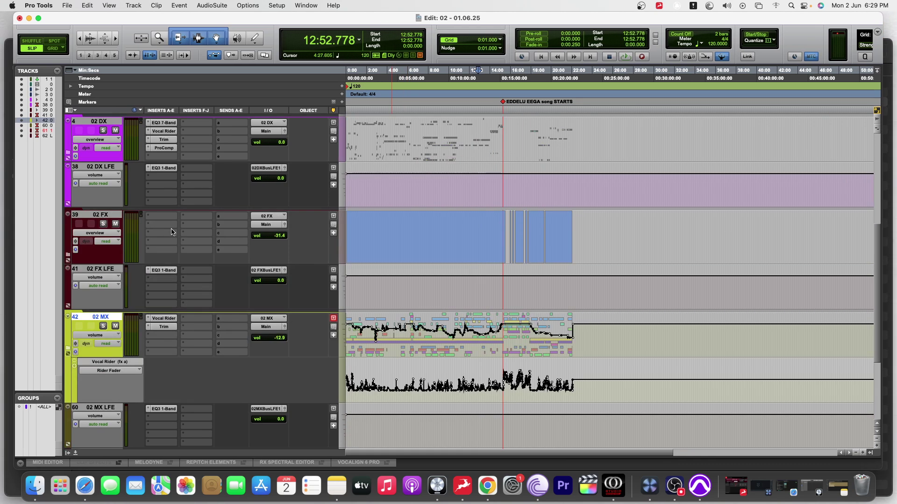
Step: Select the 02 FX, 02 FX LFE, 02 MX and 02 MX LFE tracks together
scroll(173, 229, up, 3)
scroll(173, 231, up, 4)
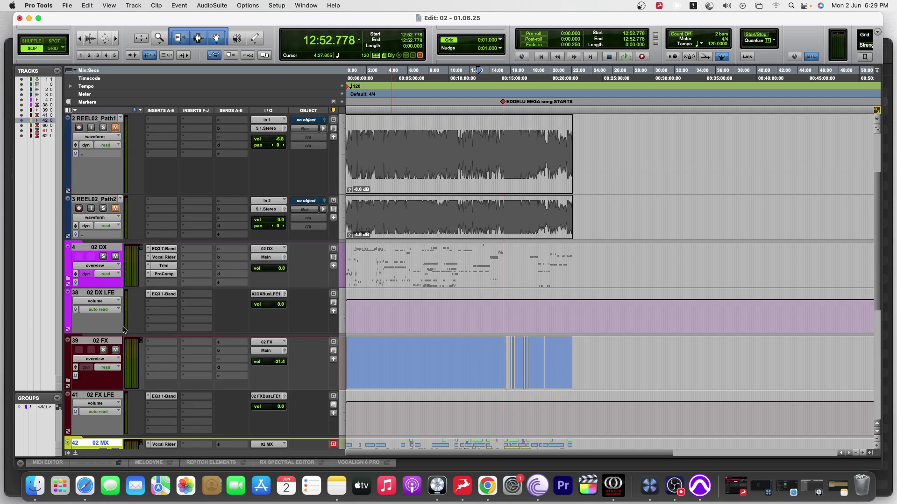
scroll(108, 286, down, 4)
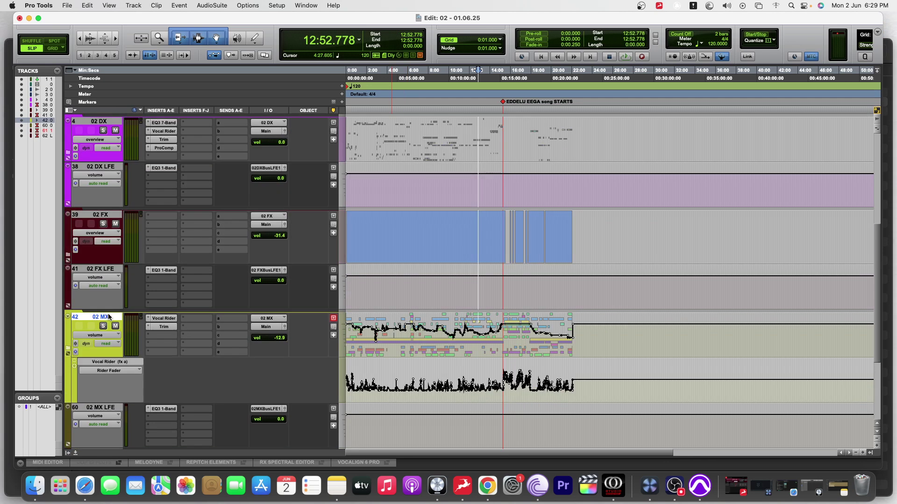
click(111, 216)
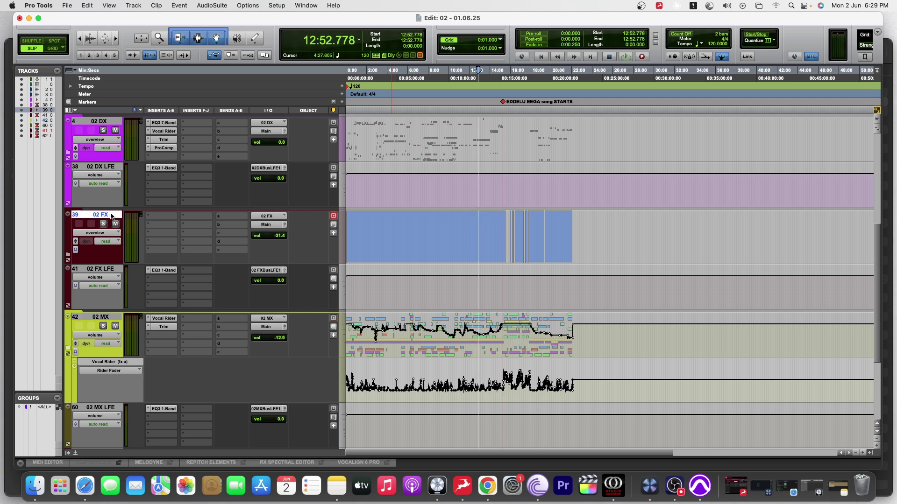
shift+click(106, 270)
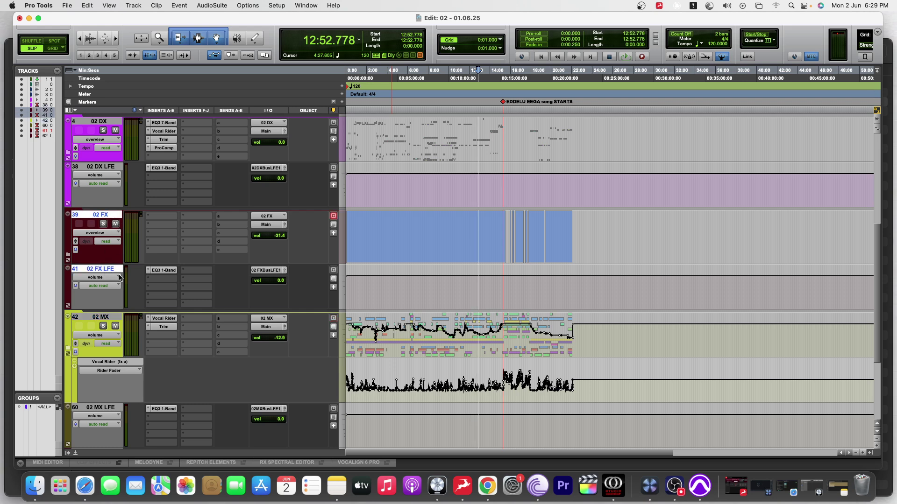
scroll(110, 272, down, 2)
shift+click(112, 272)
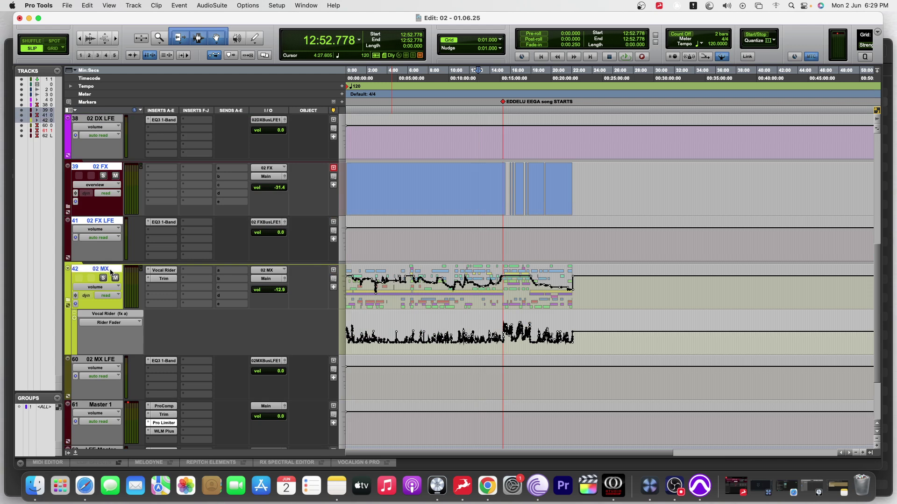
shift+click(102, 357)
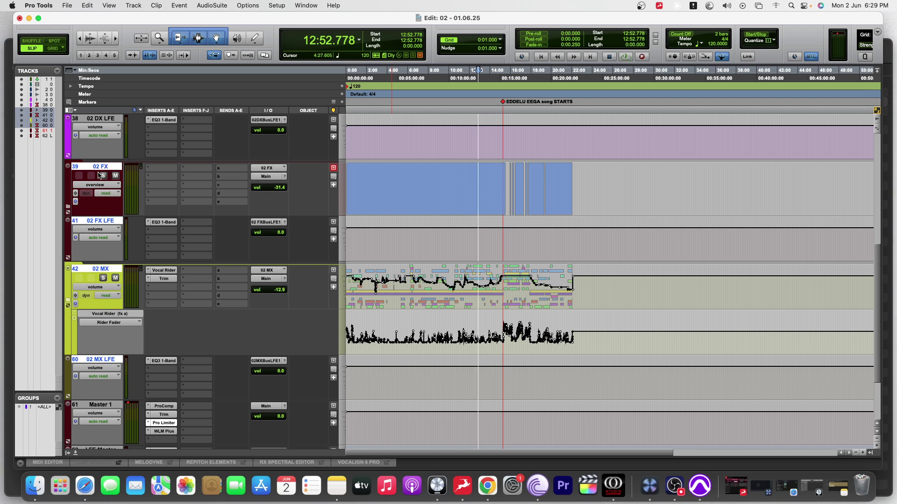
Step: Check the contents of the 02 FX and 02 MX folders by expanding and collapsing each one
click(69, 207)
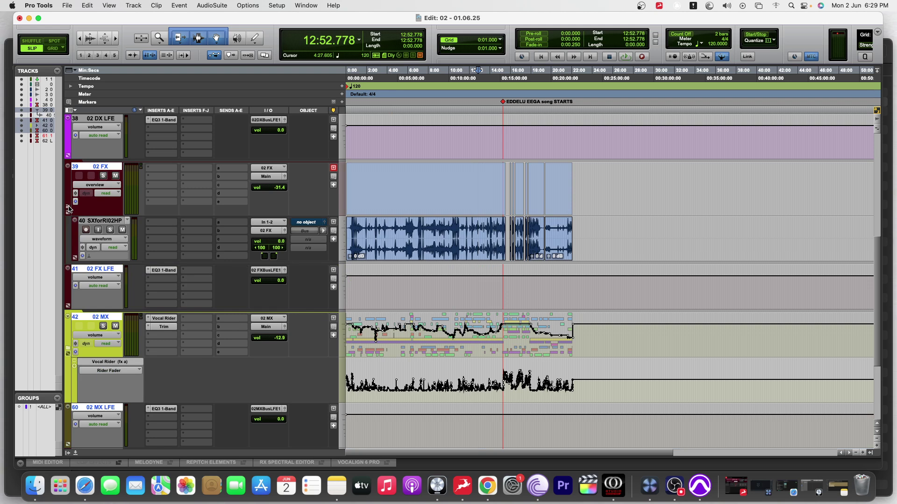
click(68, 208)
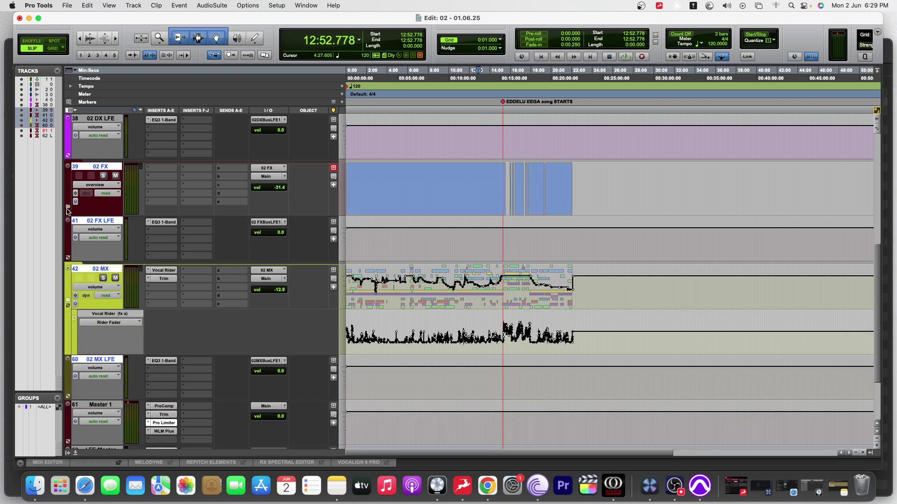
click(69, 306)
scroll(408, 306, down, 5)
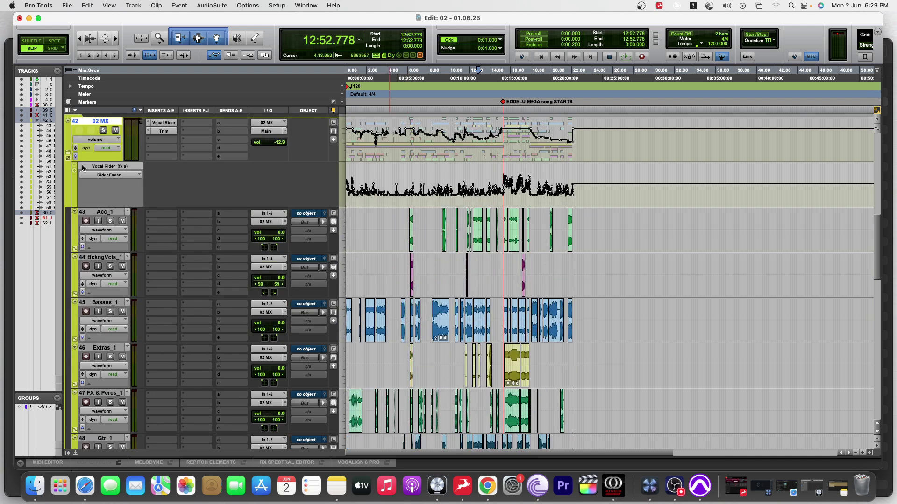
click(69, 155)
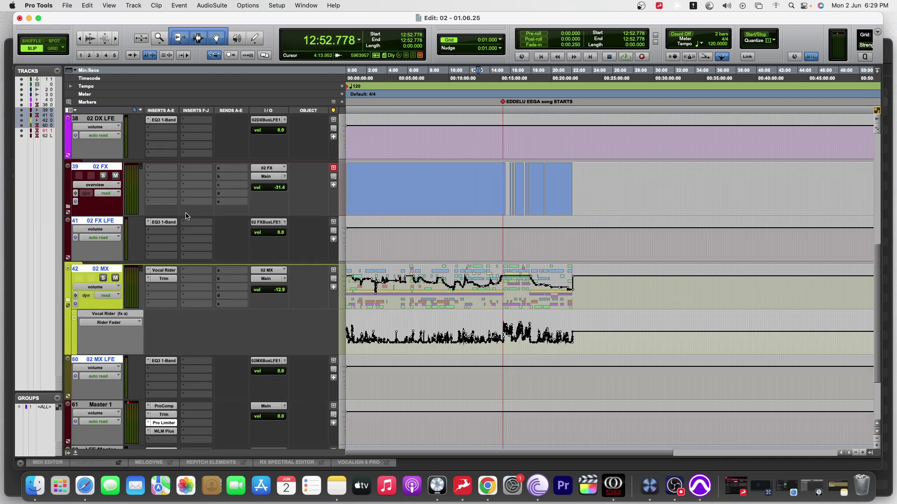
Step: Move the selected FX, MX and LFE tracks into a new 5.1 routing folder named 02 M&E, without routing them to it
right_click(113, 167)
mouse_move(137, 210)
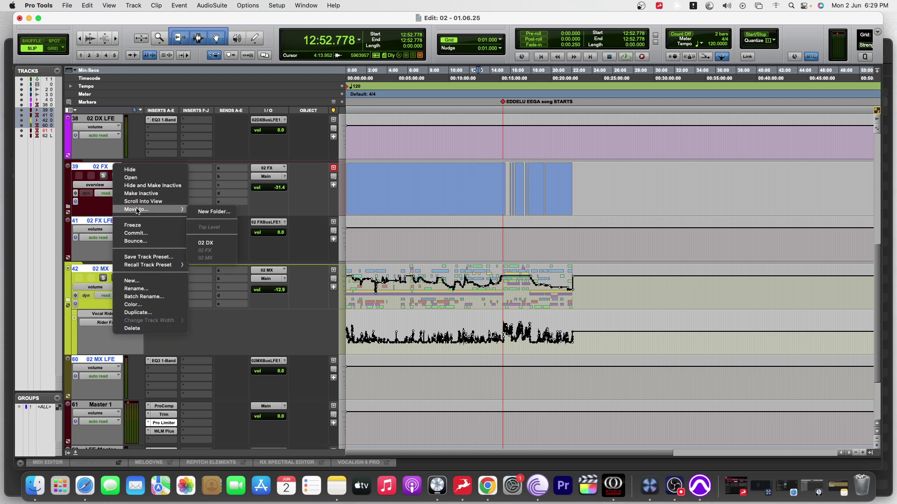
click(208, 214)
click(394, 170)
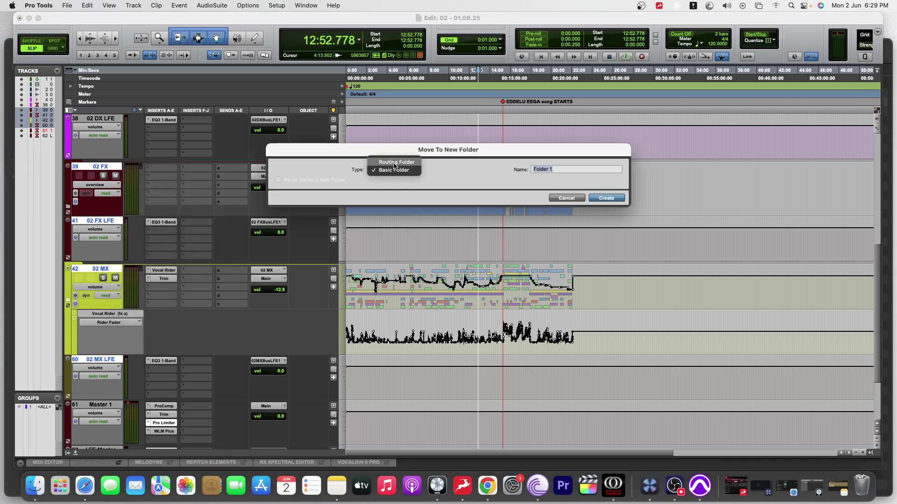
click(396, 163)
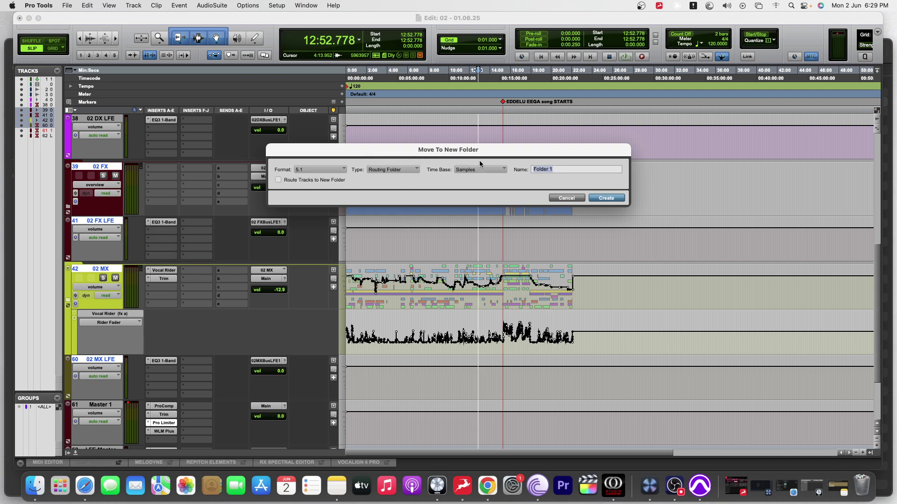
text(02 m)
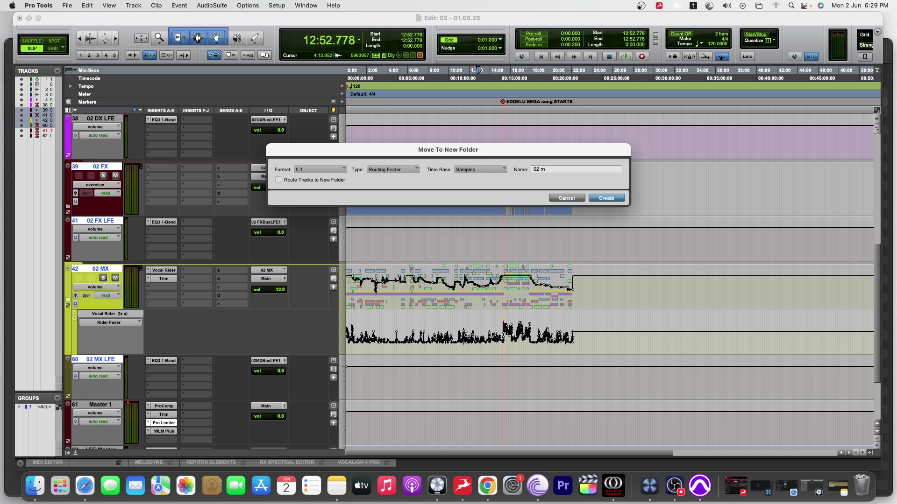
text(&)
text(M)
text(&)
text(E)
click(606, 198)
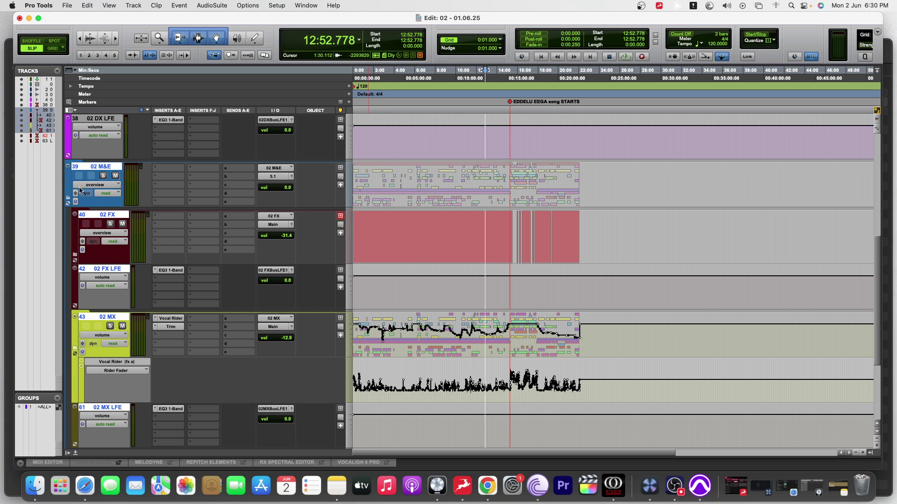
Step: Expand the 02 M&E folder track and look over the FX and MX tracks inside it
key(KP_Decimal)
key(KP_1)
key(KP_Decimal)
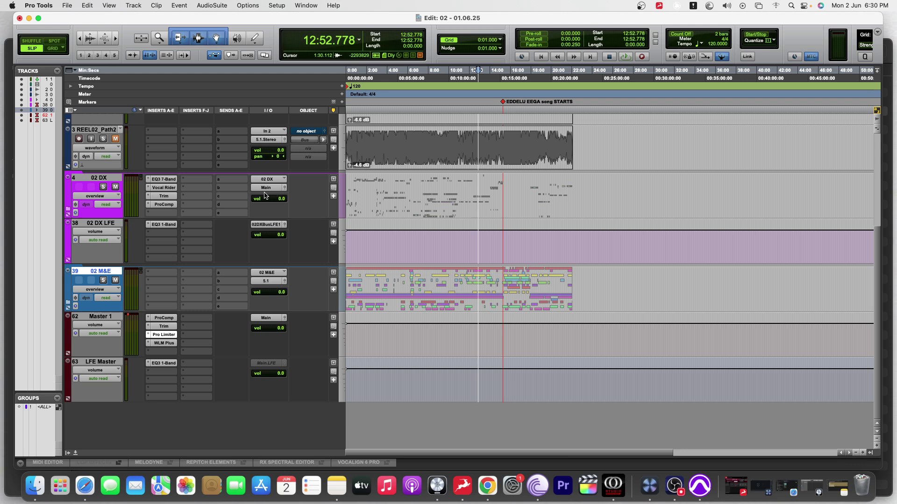
click(68, 304)
scroll(157, 280, down, 3)
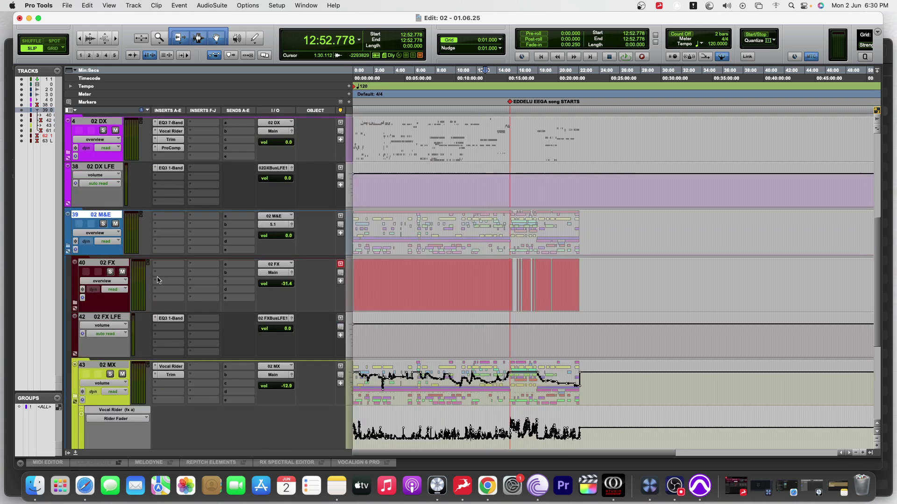
Step: Route the outputs of the 02 FX and 02 MX folders to the 02 M&E (5.1) bus
click(275, 273)
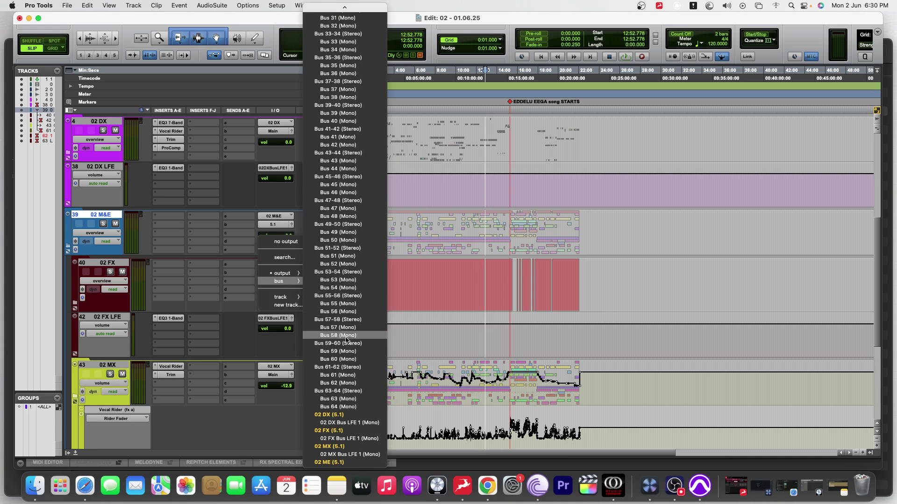
click(334, 465)
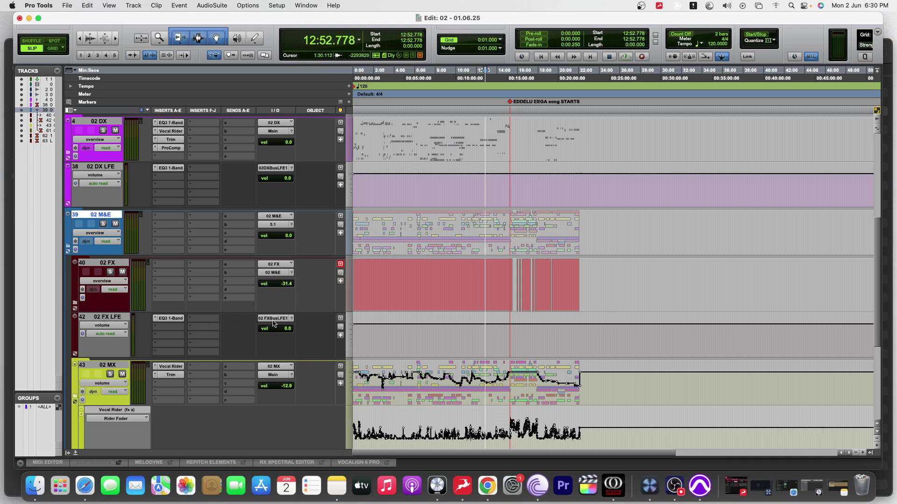
scroll(277, 323, down, 5)
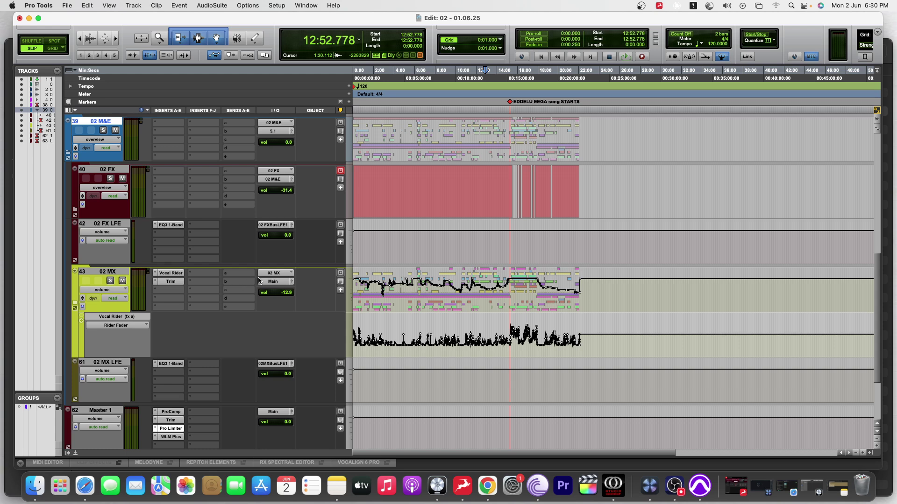
click(275, 282)
mouse_move(276, 284)
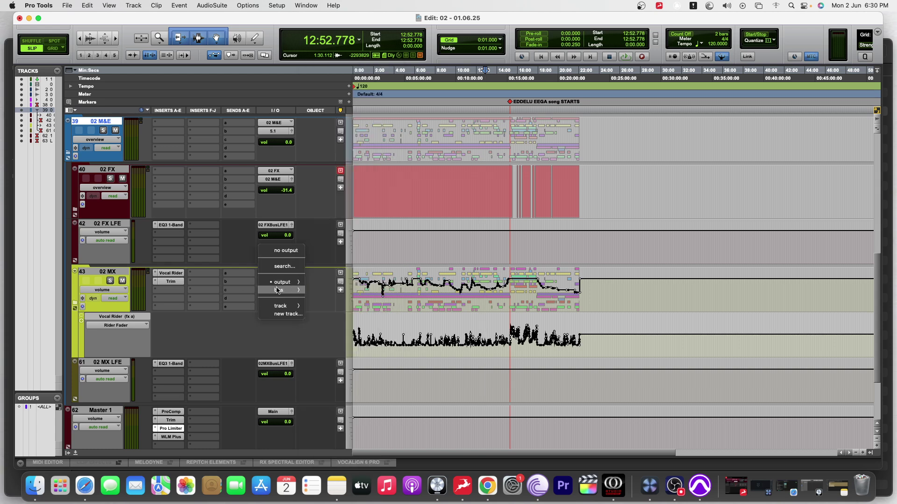
click(335, 461)
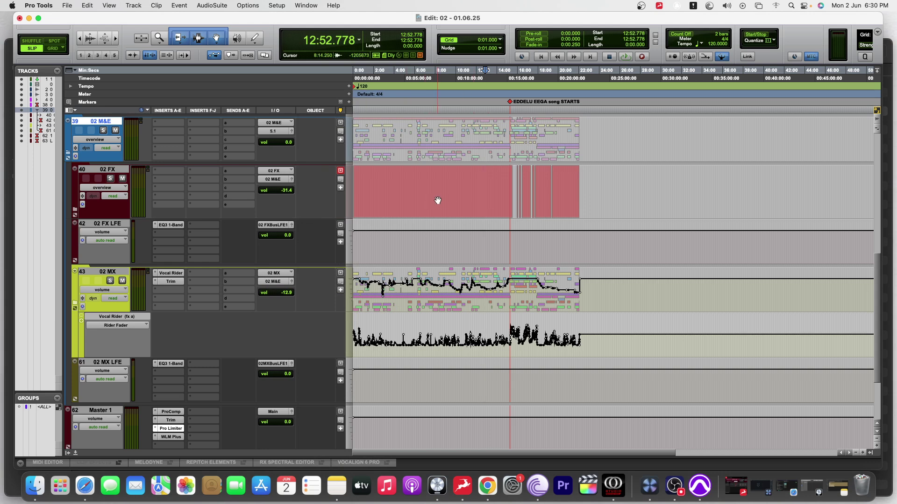
Step: Play back several points along the timeline to check the signal reaching the 02 M&E folder's meters
scroll(438, 200, up, 2)
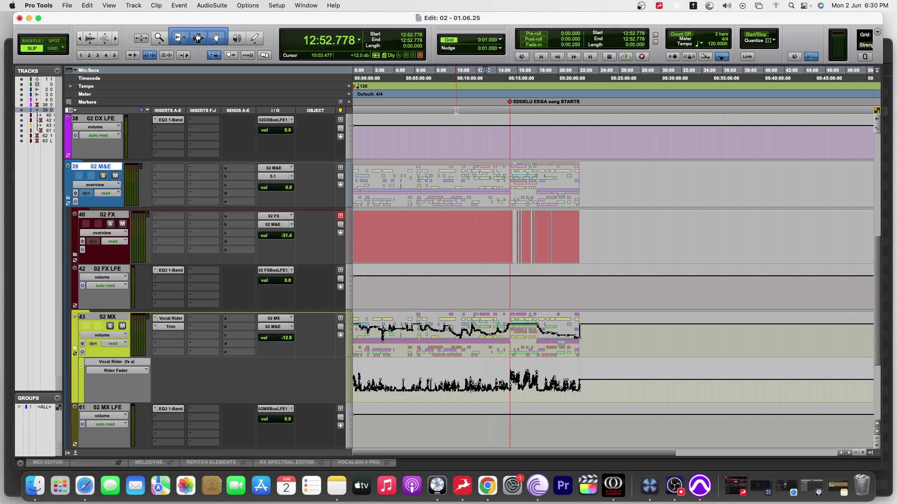
click(470, 106)
key(space)
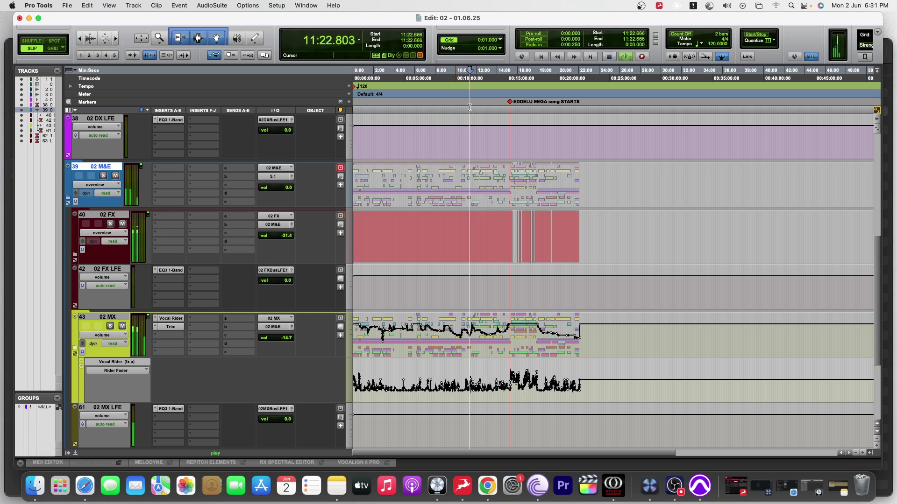
click(510, 102)
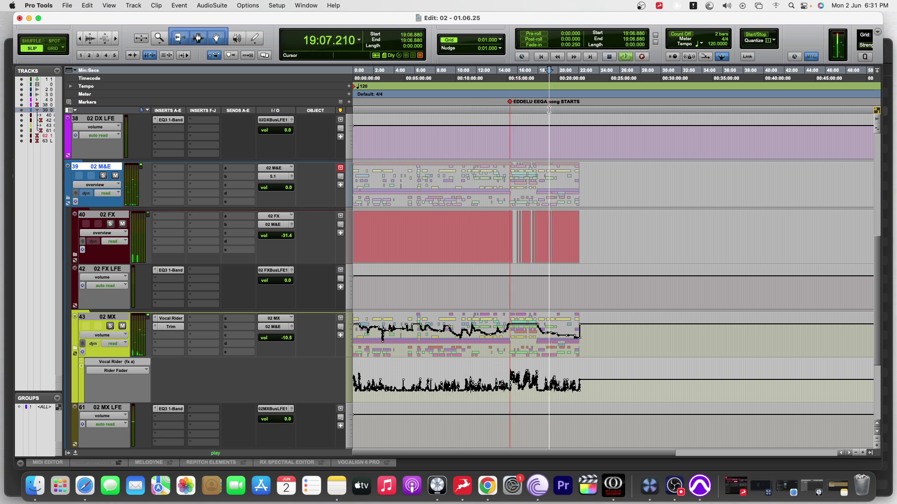
click(415, 106)
key(space)
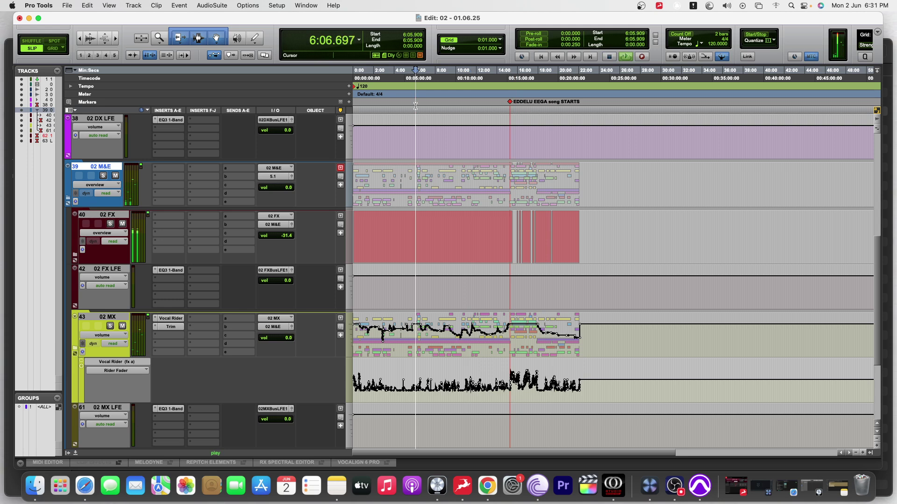
click(475, 106)
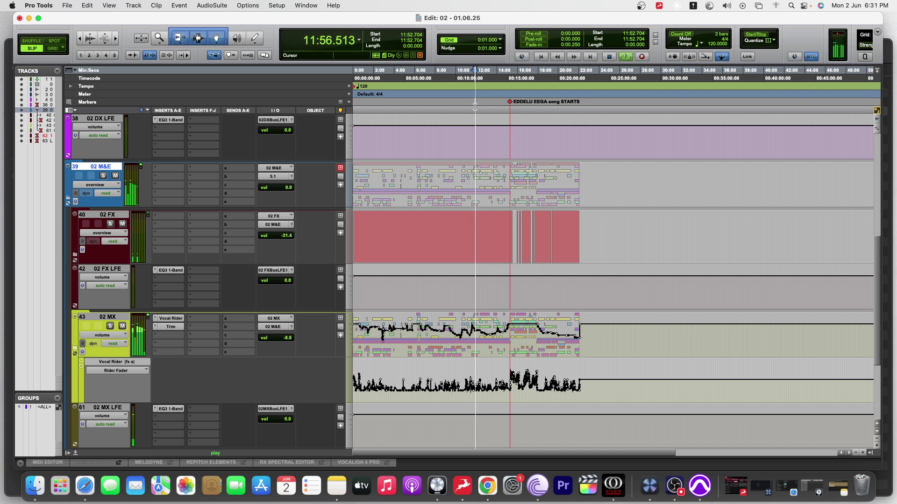
click(411, 108)
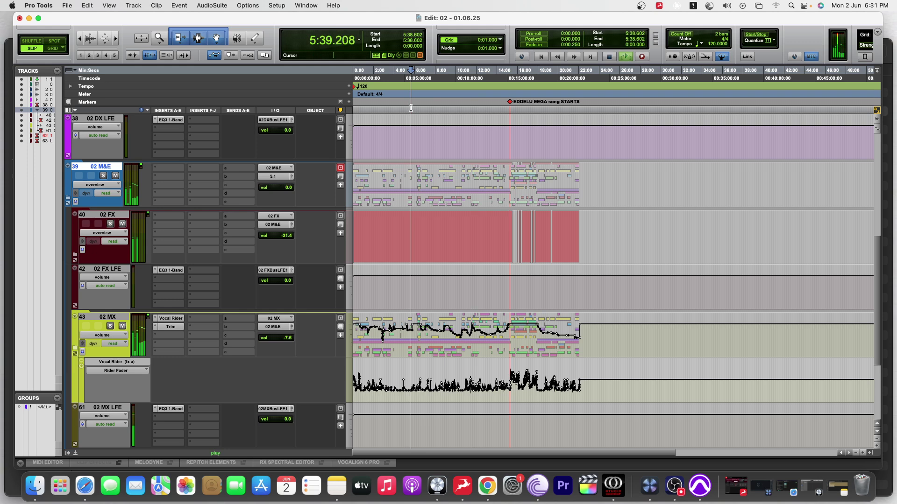
click(479, 108)
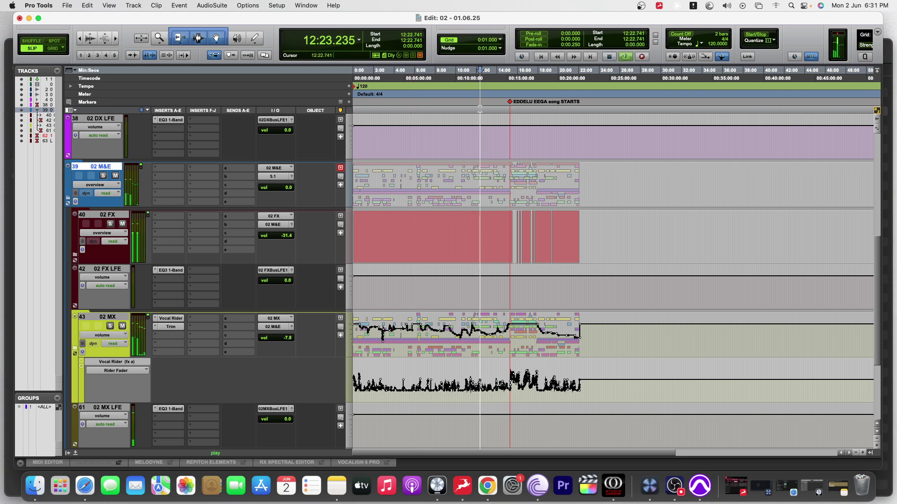
click(447, 109)
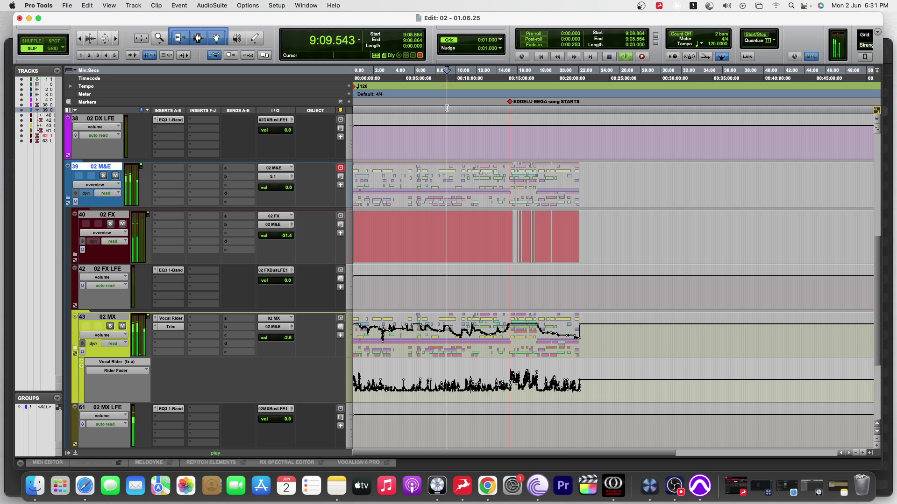
key(space)
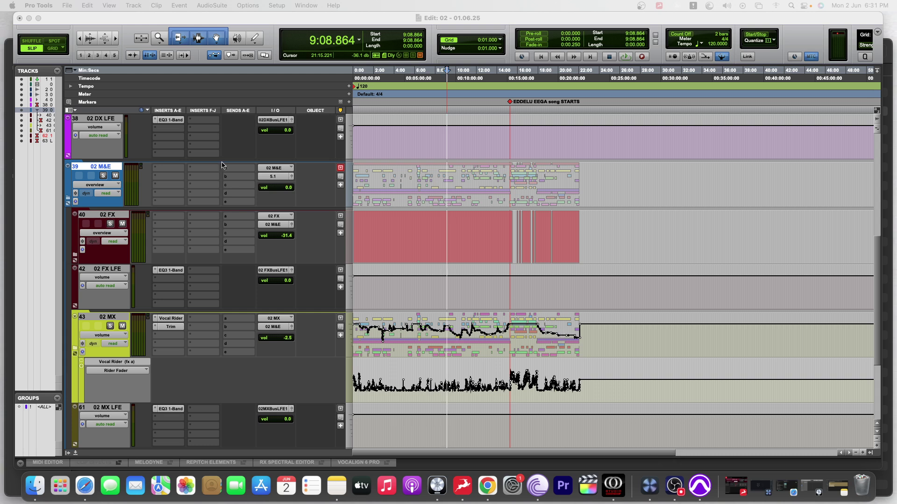
Step: Switch to Notes to review the deliverables list from 5.1 full mix to 5.1 M&E, highlighting entries, and minimize the note
scroll(235, 185, down, 2)
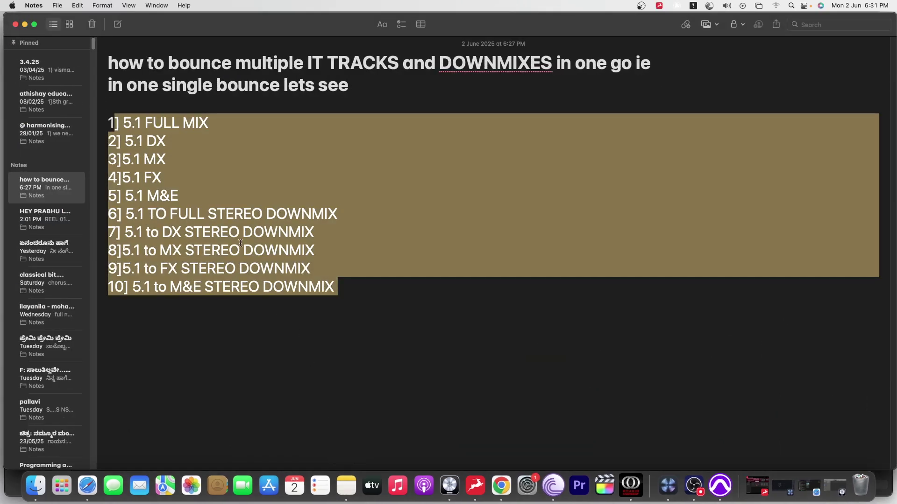
click(213, 177)
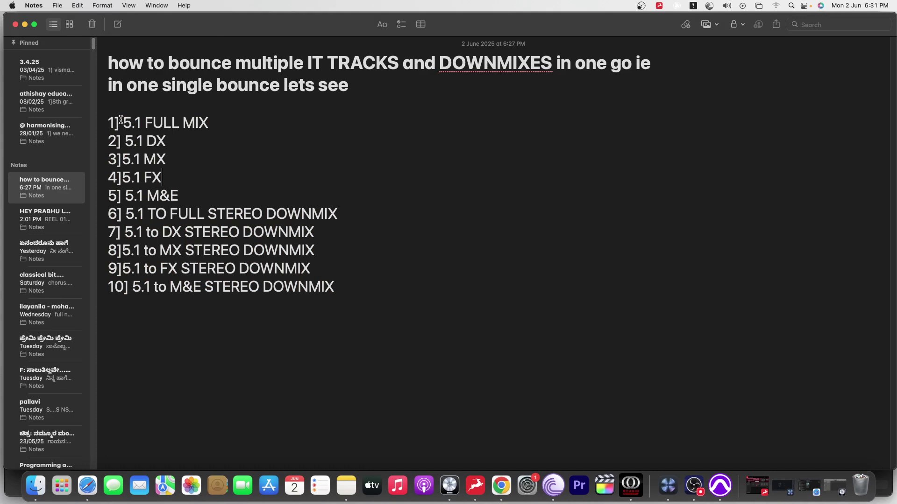
drag(120, 123, 204, 119)
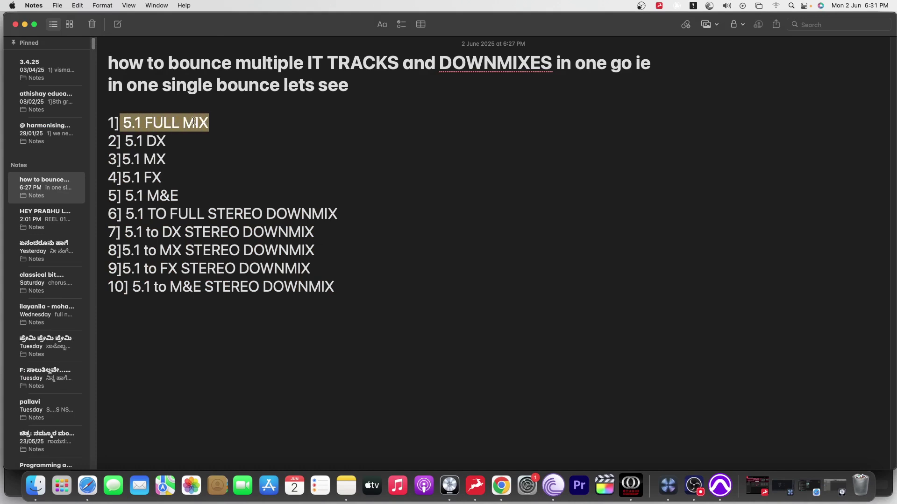
drag(148, 132, 181, 194)
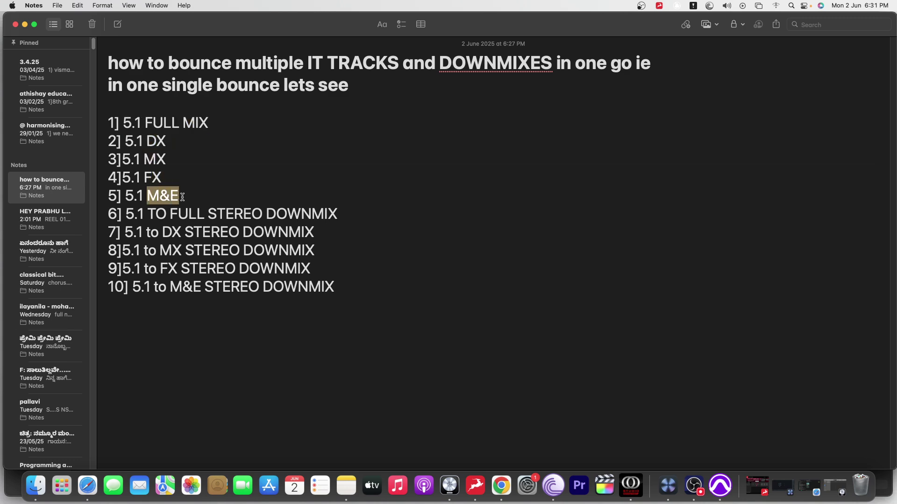
click(25, 25)
Step: Select the timeline from 0:00.000 to 23:01.717, covering the whole reel, and open the Bounce Mix settings
click(425, 105)
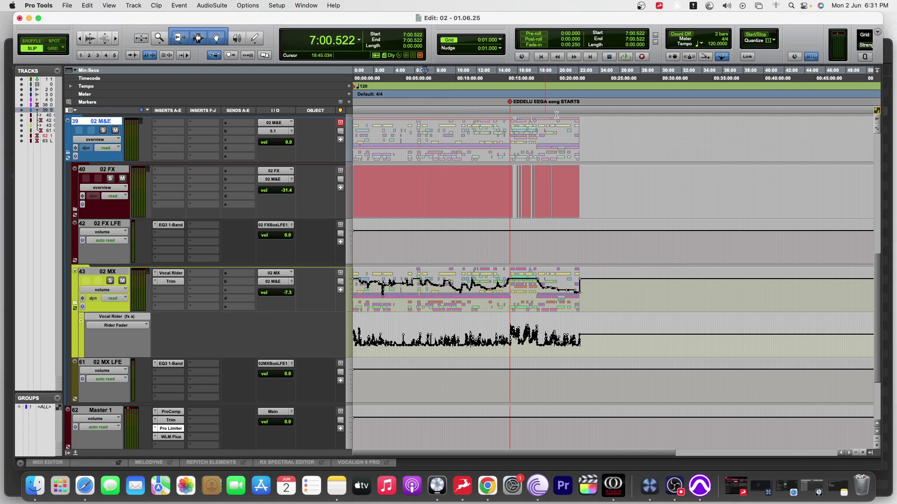
drag(581, 111, 354, 111)
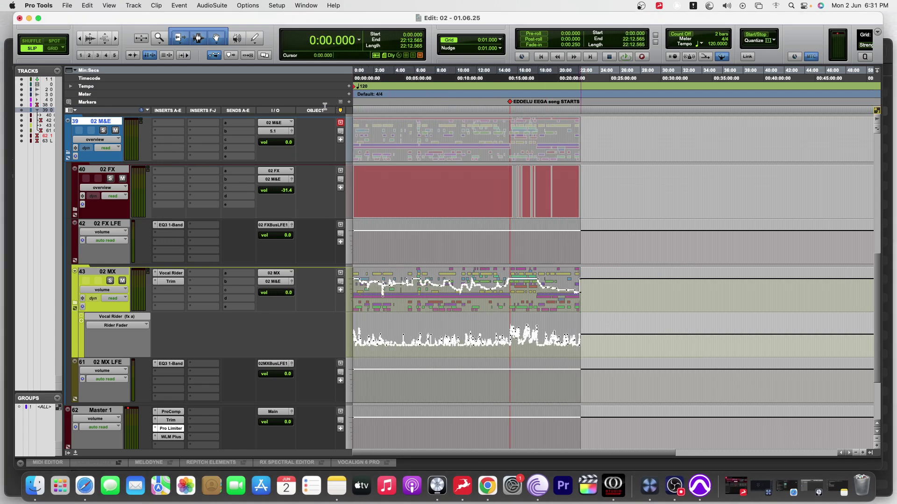
key(super+alt+b)
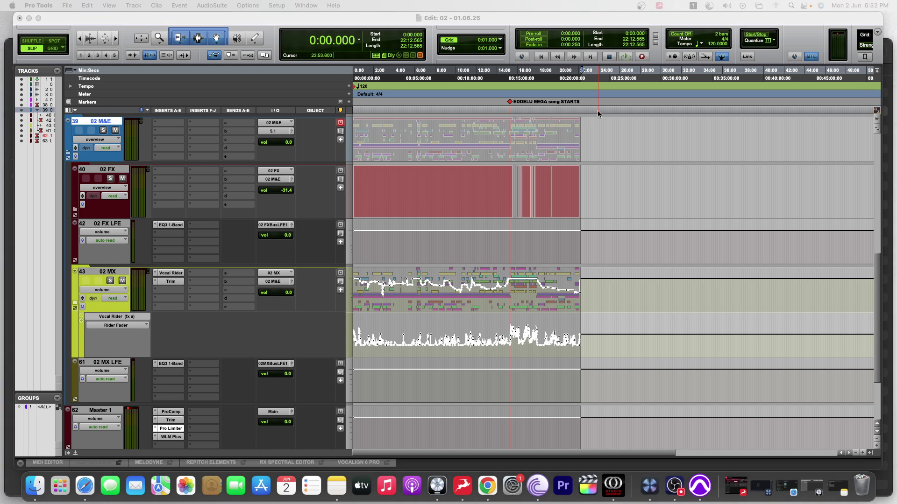
drag(521, 111, 435, 111)
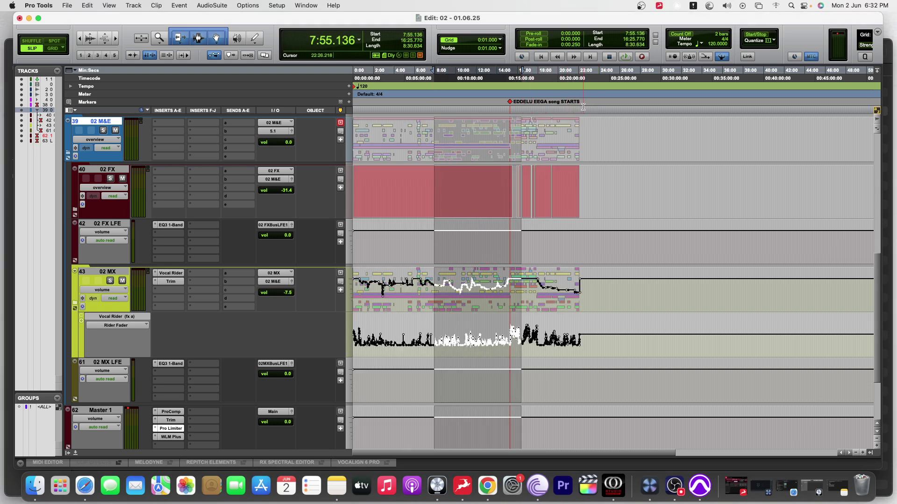
key(Return)
drag(591, 111, 317, 116)
key(alt+super+b)
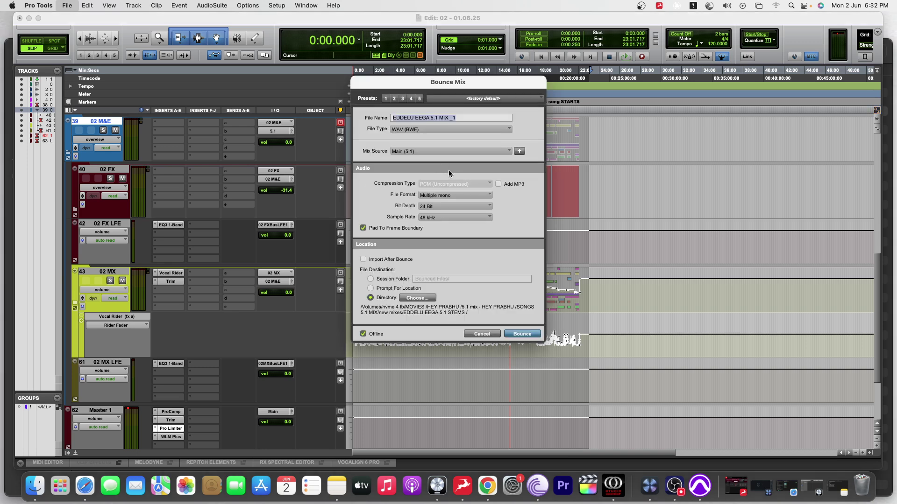
Step: Add 02 M&E, 02 DX, 02 FX and 02 MX as mix sources alongside Main, remove the surplus sources, and cancel the bounce
click(519, 151)
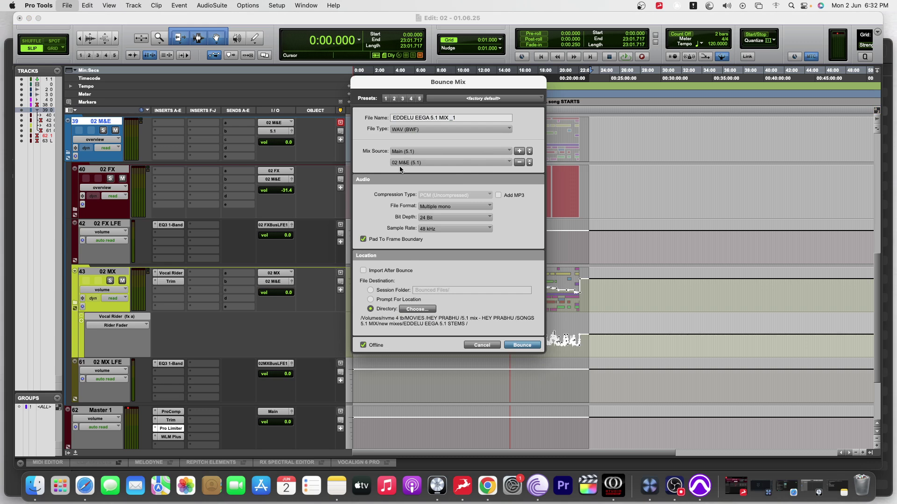
click(519, 151)
click(520, 152)
click(519, 152)
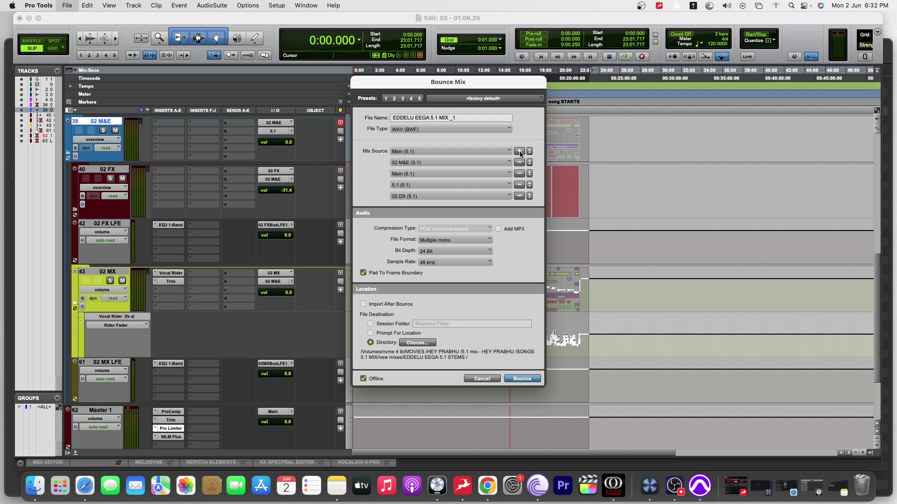
click(520, 151)
click(519, 152)
click(519, 151)
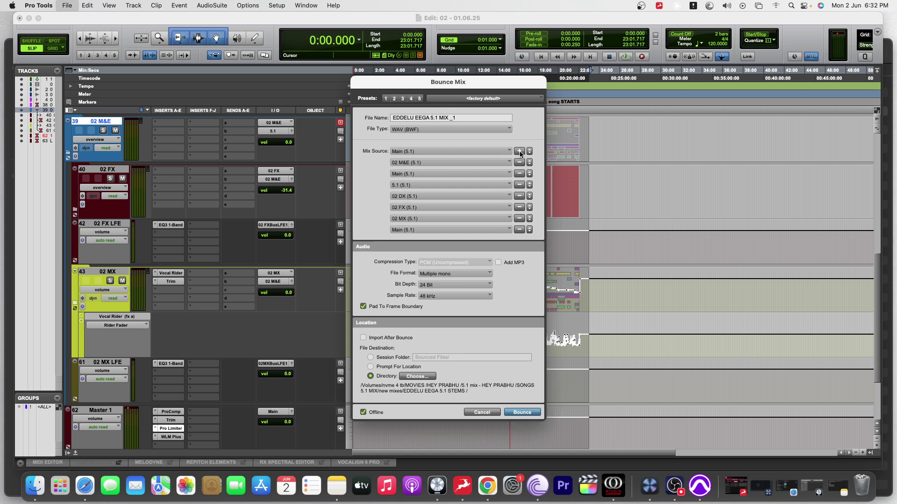
click(519, 174)
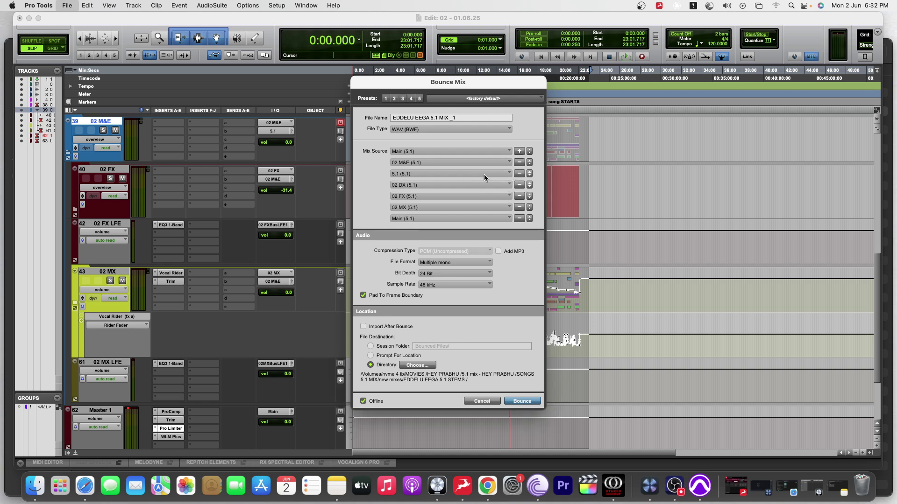
click(520, 174)
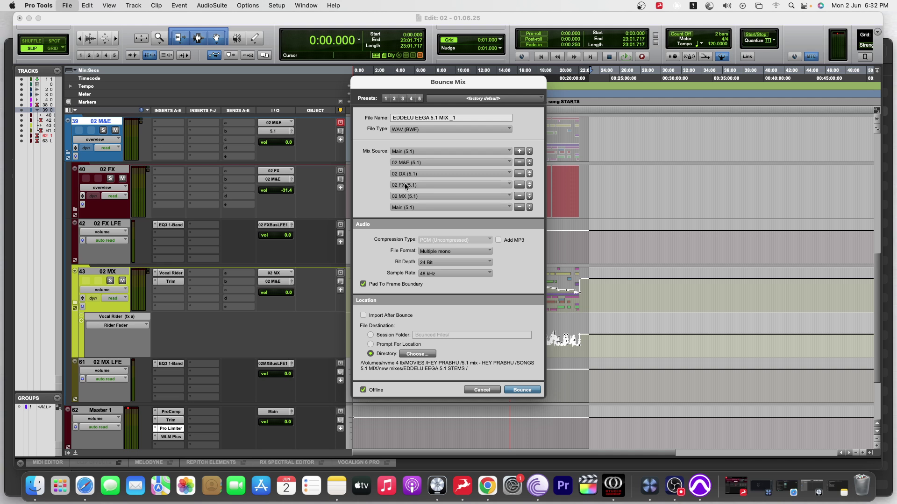
click(519, 207)
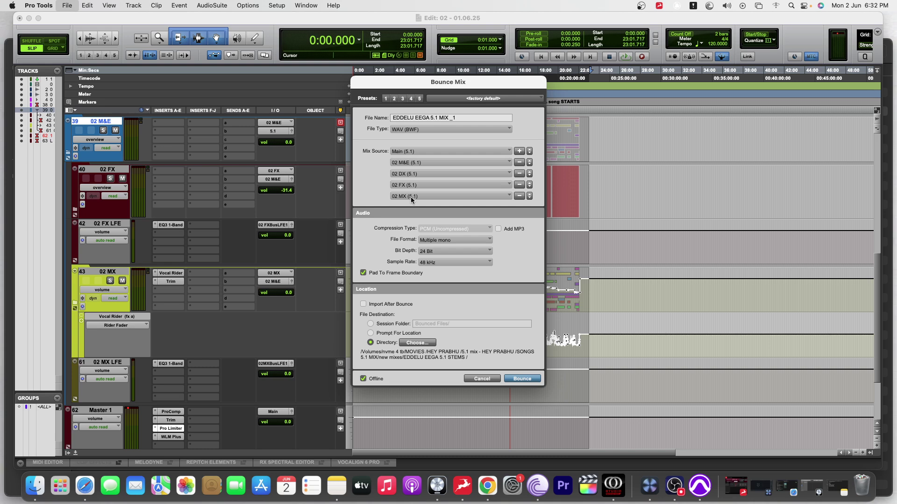
click(482, 379)
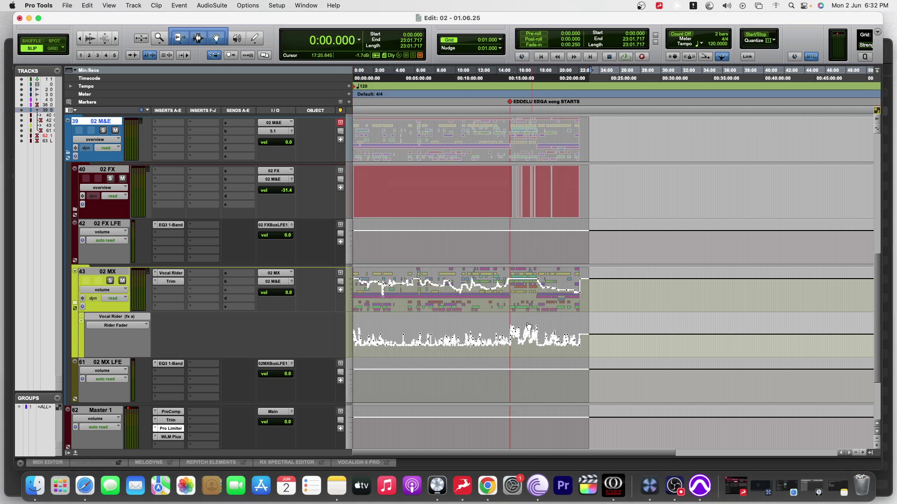
Step: Reduce the height of the LFE Master track, keep Master 1 in volume view, and select the Master 1 track
scroll(299, 209, up, 2)
scroll(237, 288, down, 5)
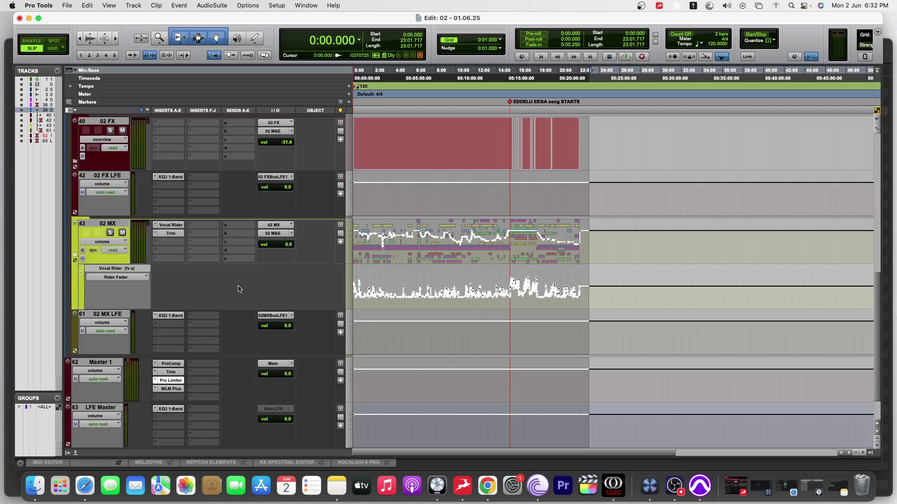
click(101, 318)
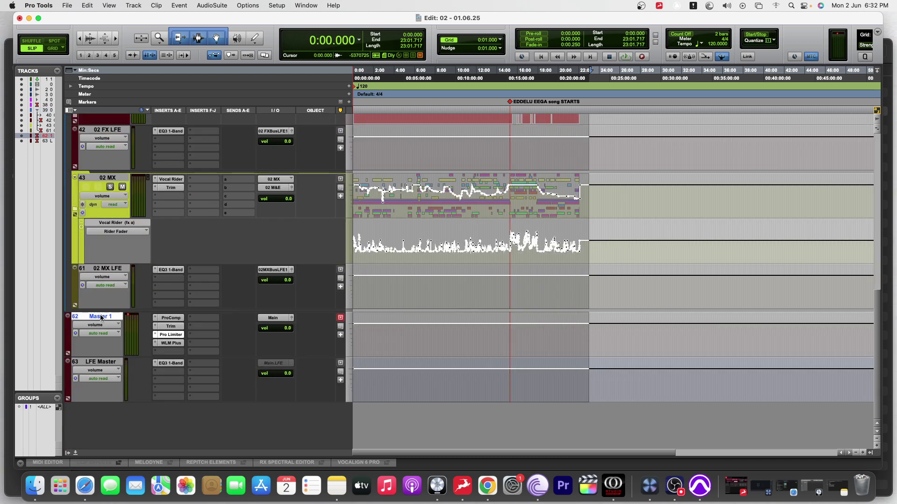
click(101, 363)
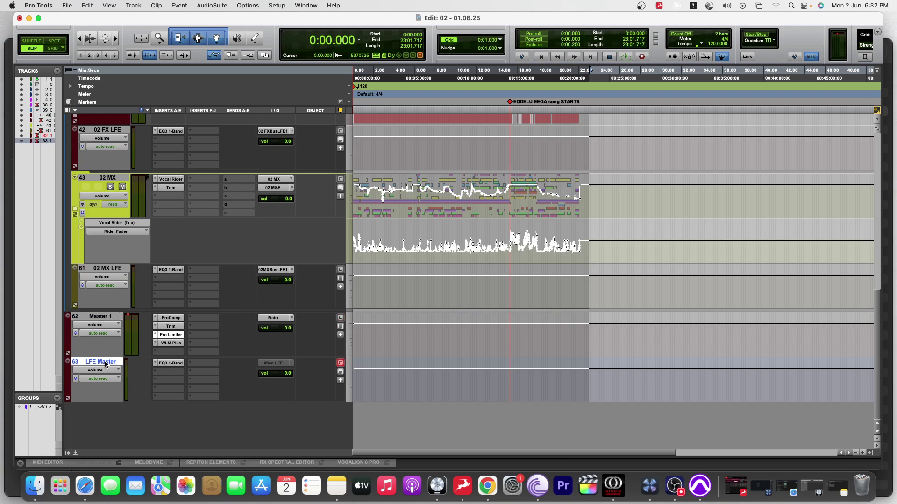
drag(109, 402, 106, 376)
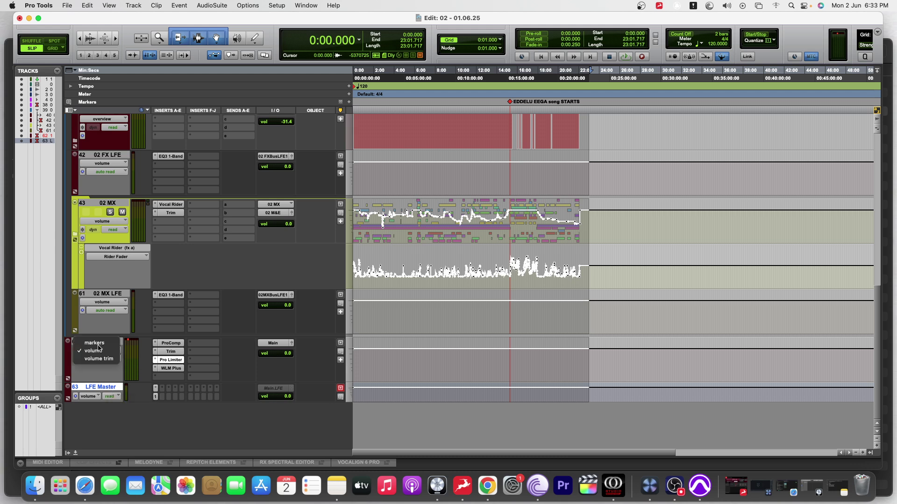
click(105, 350)
click(106, 351)
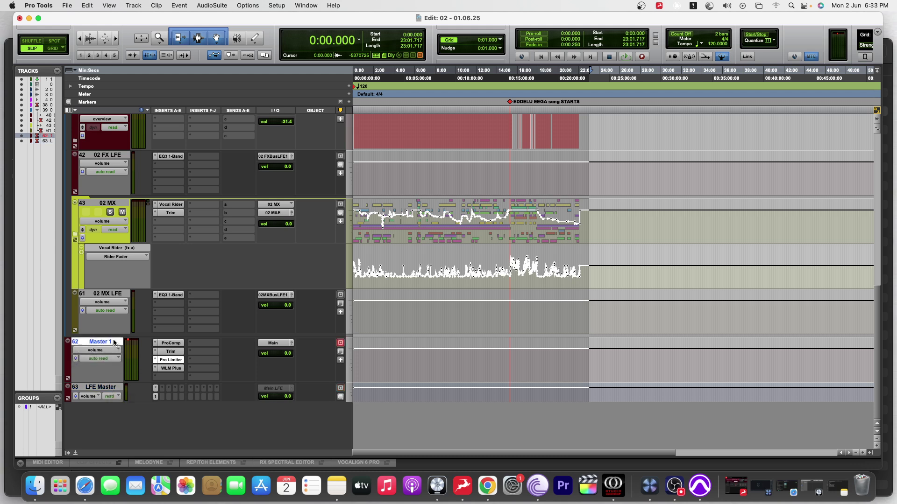
Step: With Master 1 selected, start a new-tracks setup with one 5.1 Aux Input in samples named DX DOWNMIX
click(109, 388)
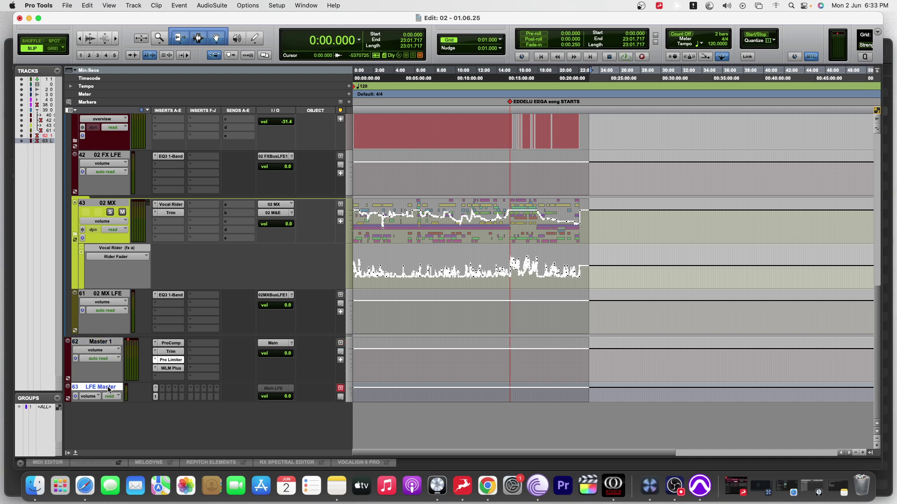
click(105, 344)
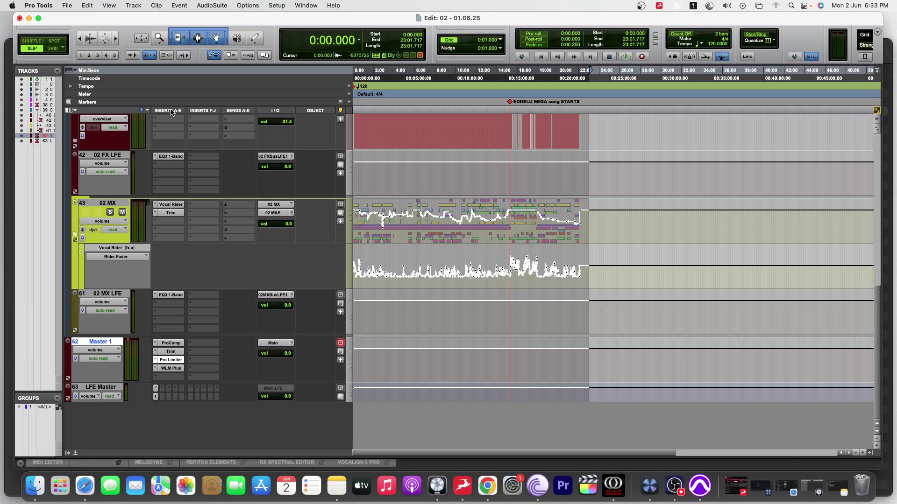
click(134, 6)
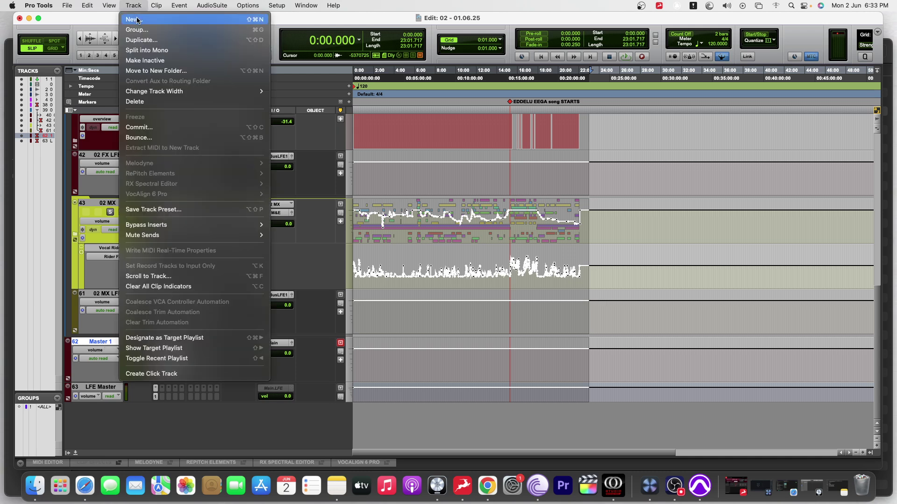
click(137, 20)
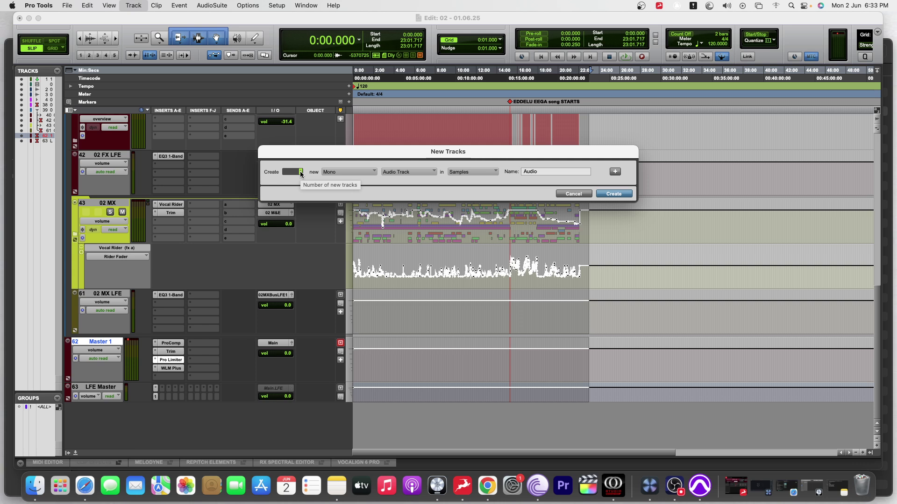
click(348, 175)
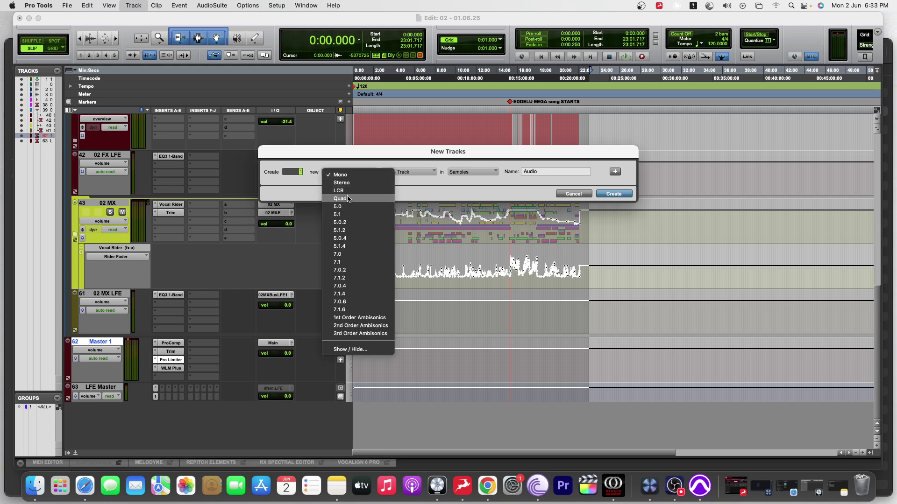
click(348, 215)
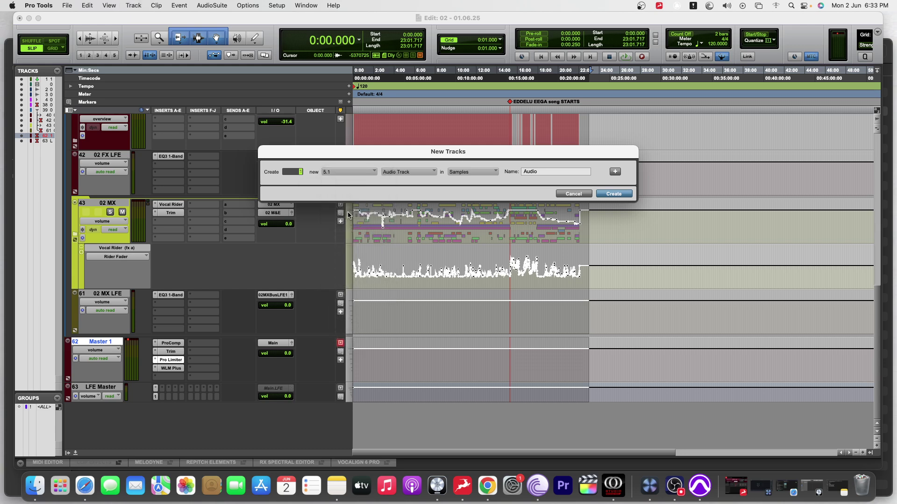
click(403, 172)
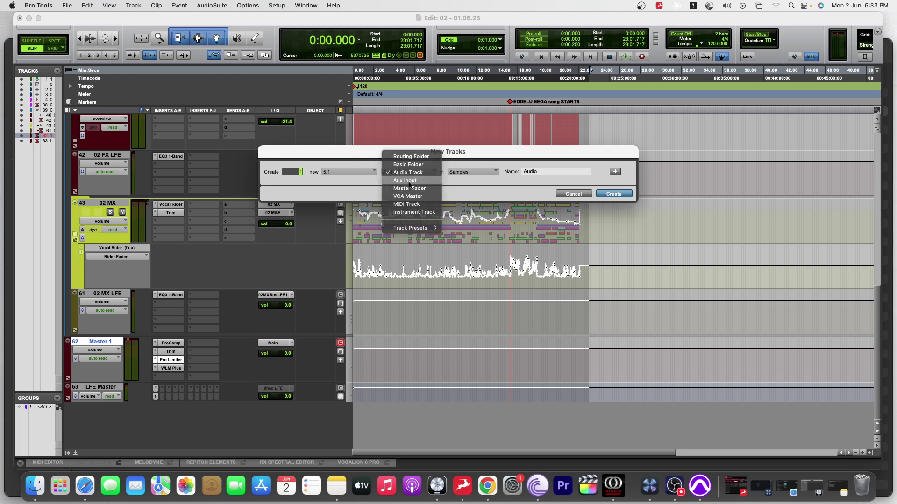
click(407, 181)
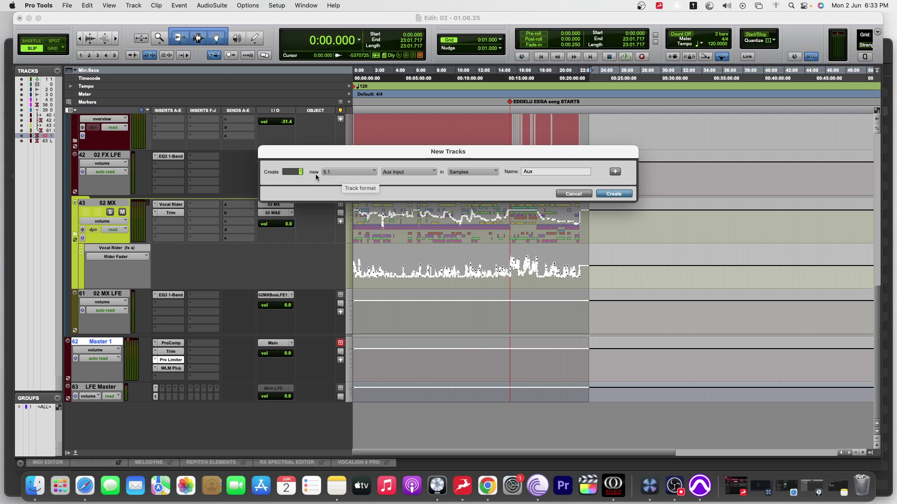
click(535, 173)
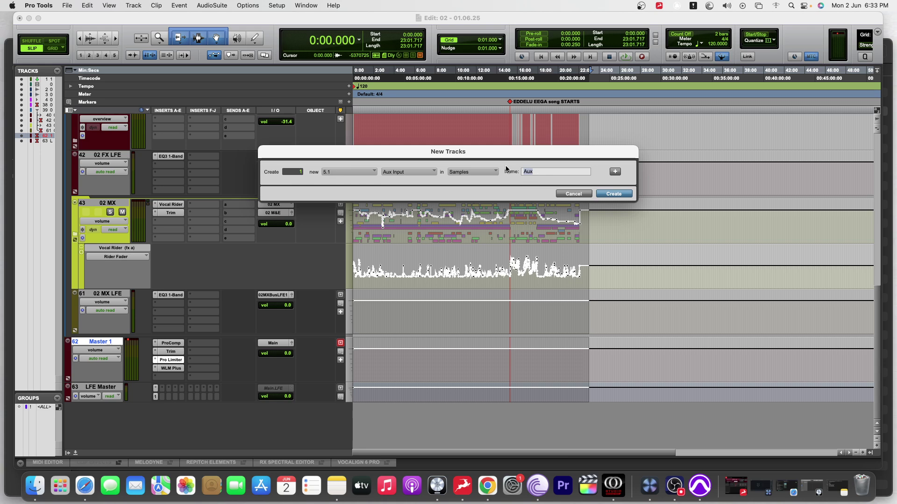
text(DX DOWNMIX)
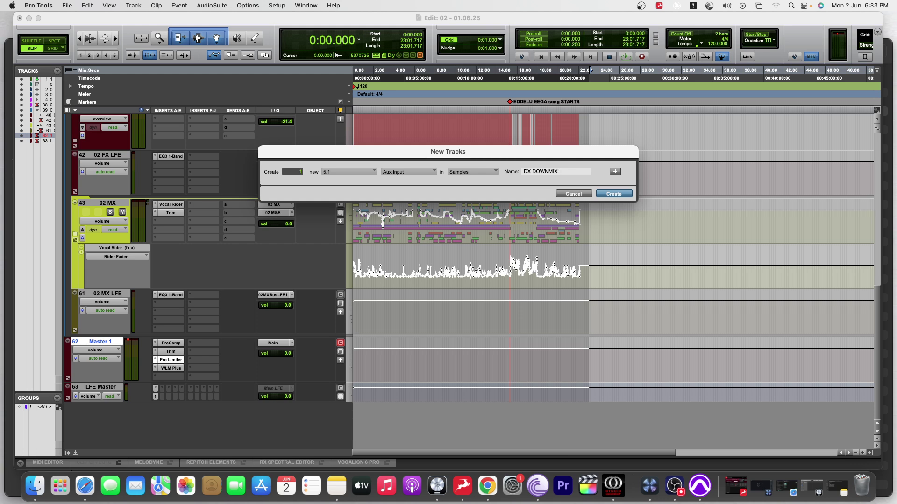
Step: Add a second 5.1 Aux Input named MX DOWN MX to the new-tracks setup and respell the first name as DX DOWN MIX
click(615, 171)
click(355, 186)
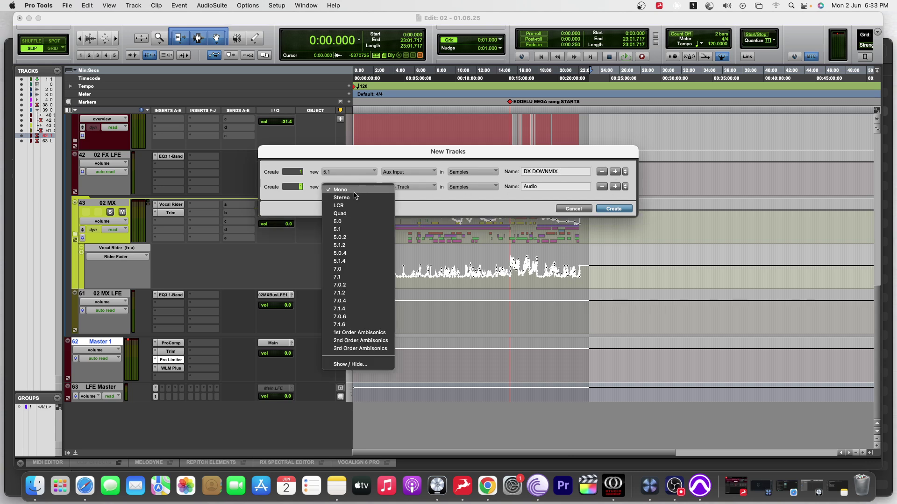
click(358, 236)
click(406, 189)
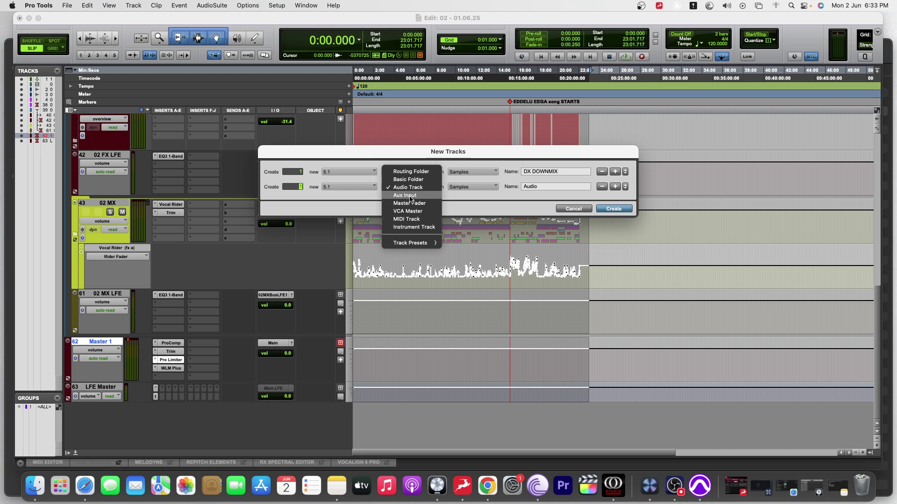
click(408, 195)
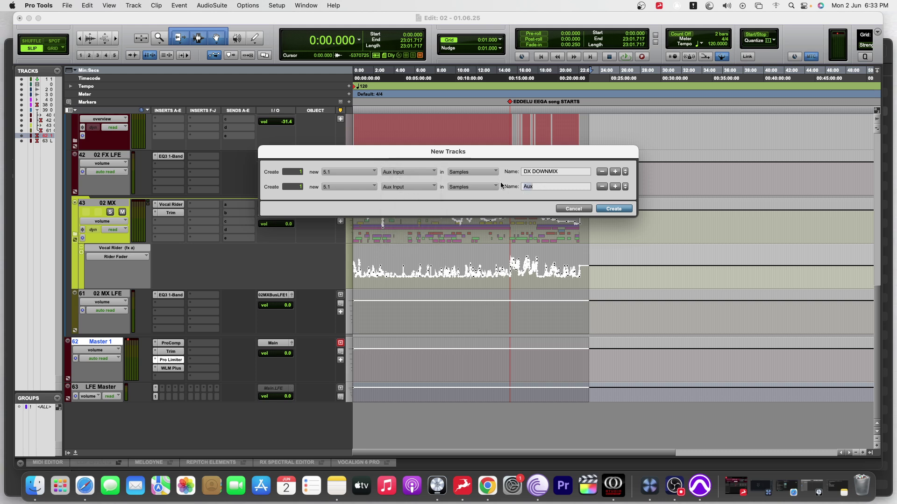
text(MX )
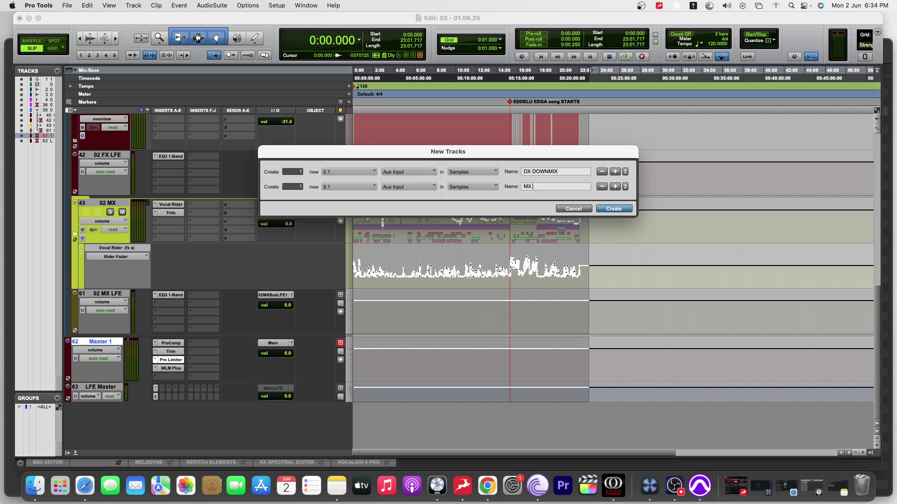
text(DOWN MIX)
text(X)
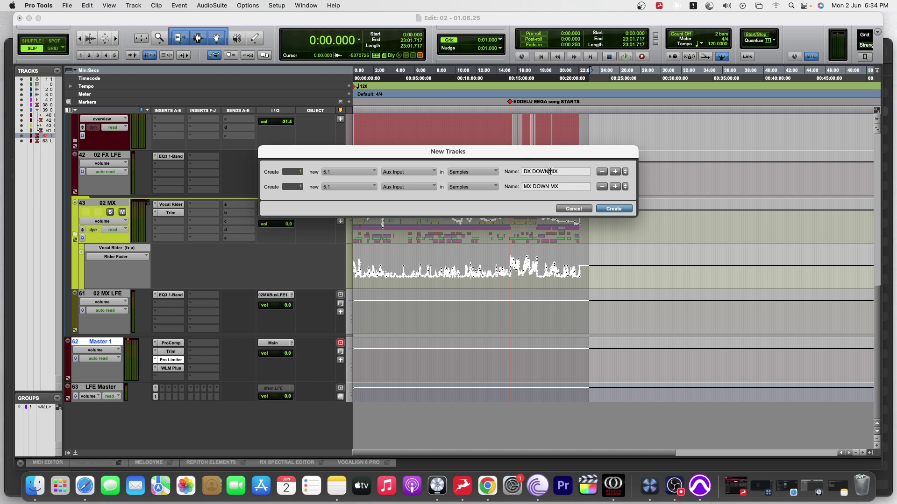
Step: Add a third 5.1 Aux Input named FX DOWN MIX to the new-tracks setup
click(615, 186)
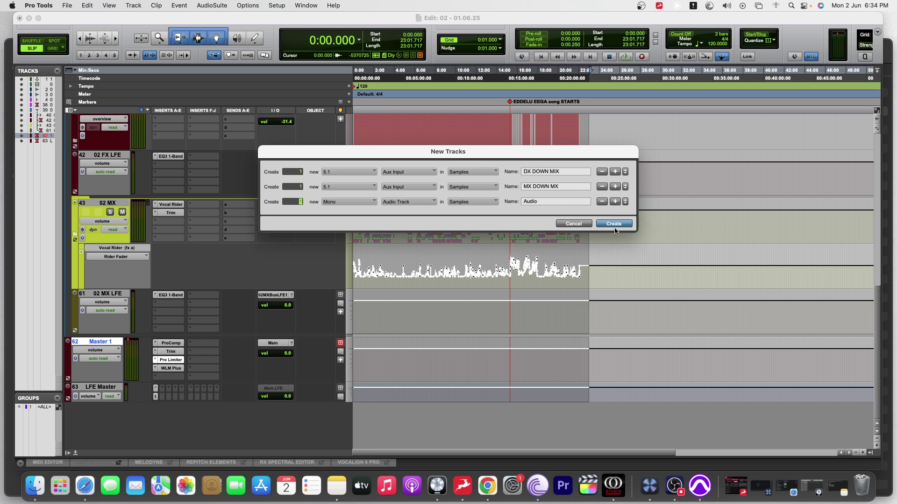
click(374, 202)
click(340, 245)
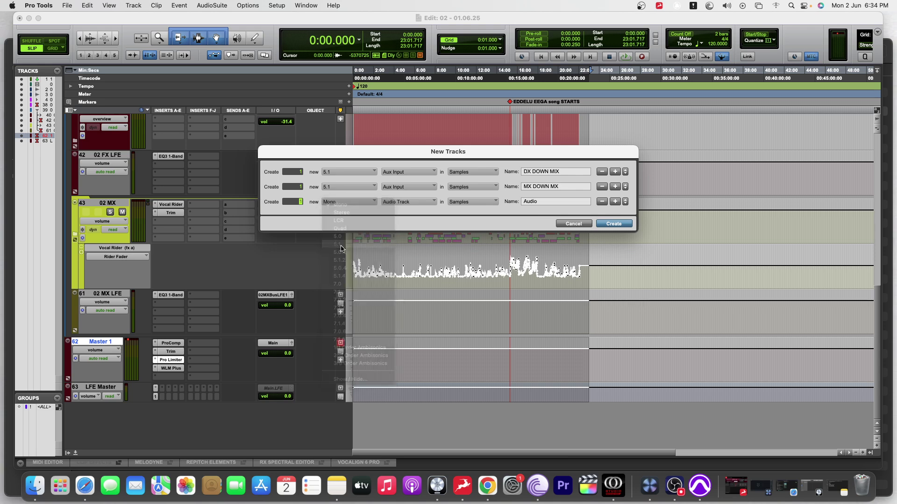
click(409, 202)
click(414, 211)
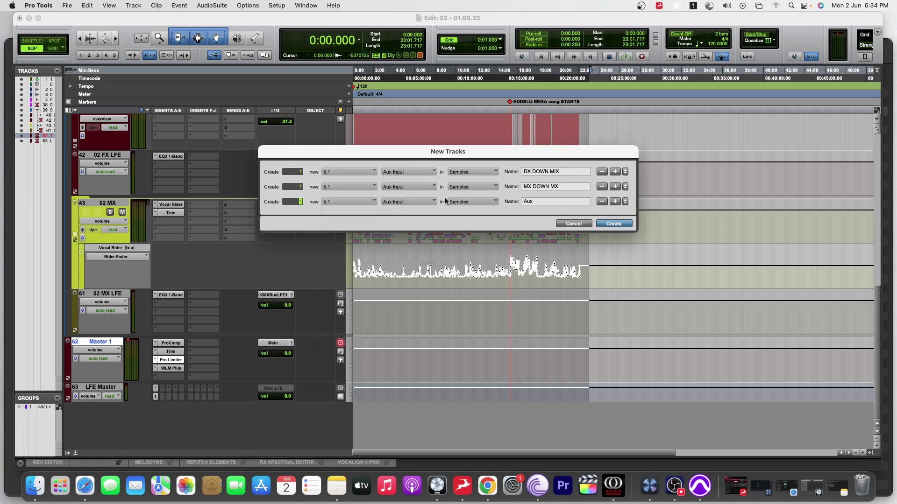
key(Tab)
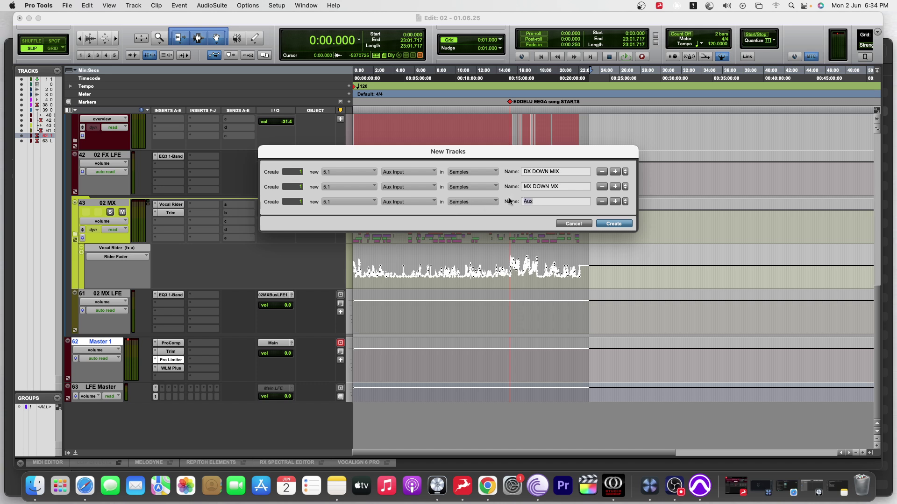
text(FX DOWNMIX)
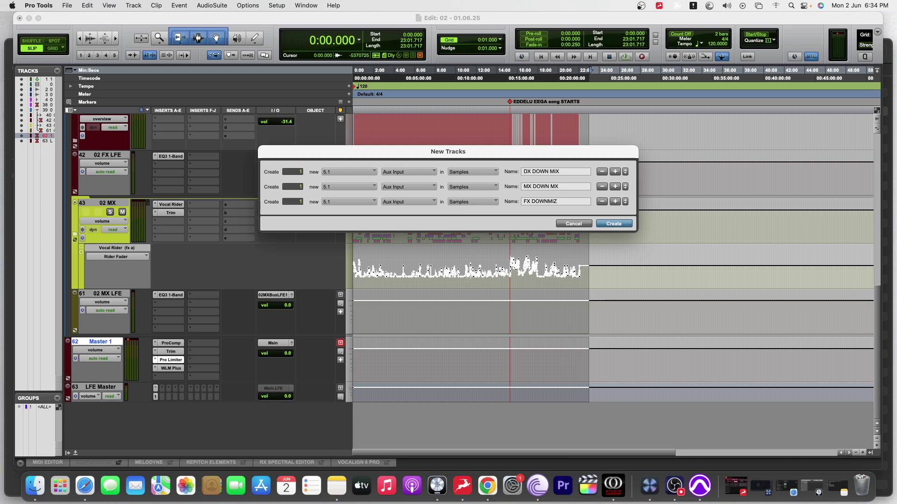
click(547, 202)
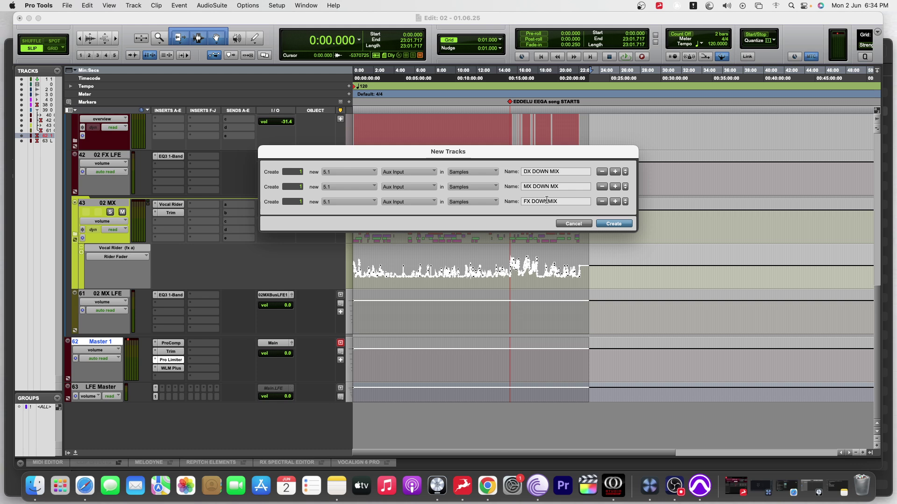
Step: Add a 5.1 Audio Track named M&E DOWNMIX as the fourth entry and create all four tracks
click(616, 201)
click(347, 216)
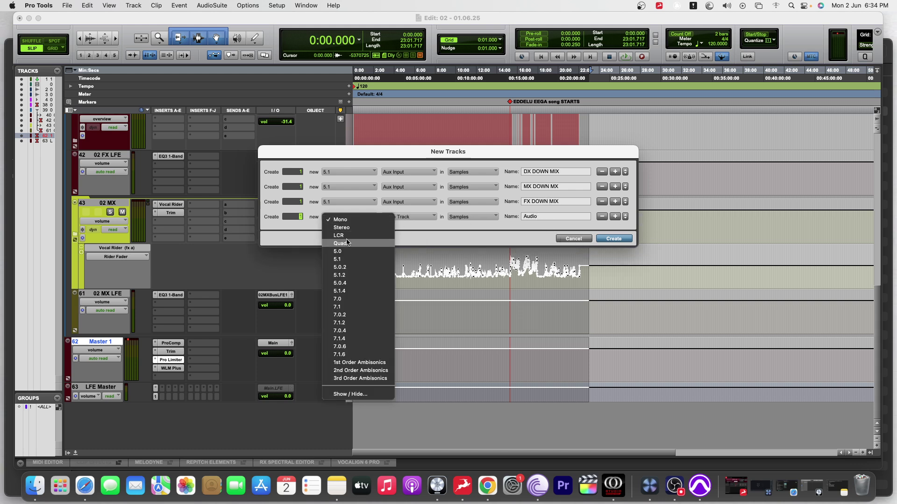
click(355, 276)
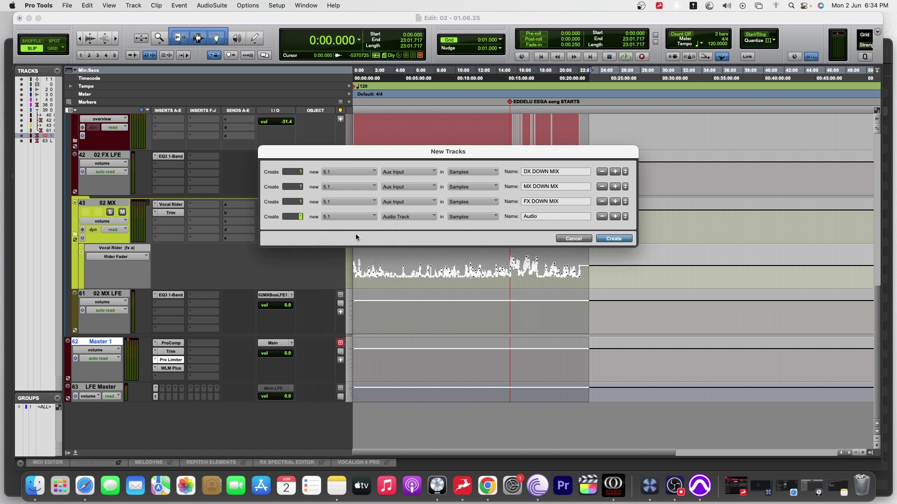
double_click(555, 216)
text(M&E DOWNMIX)
click(611, 240)
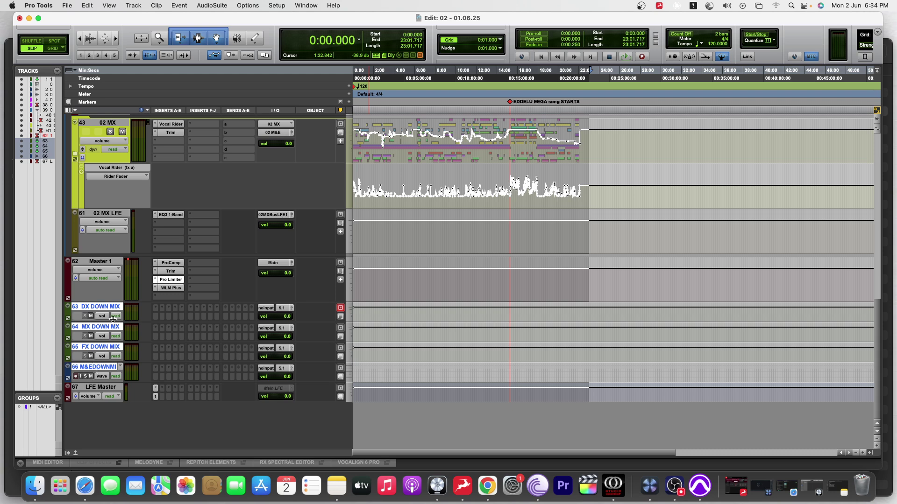
Step: Increase the height of the DX DOWN MIX track and color it purple to match the 02 DX folder
click(108, 262)
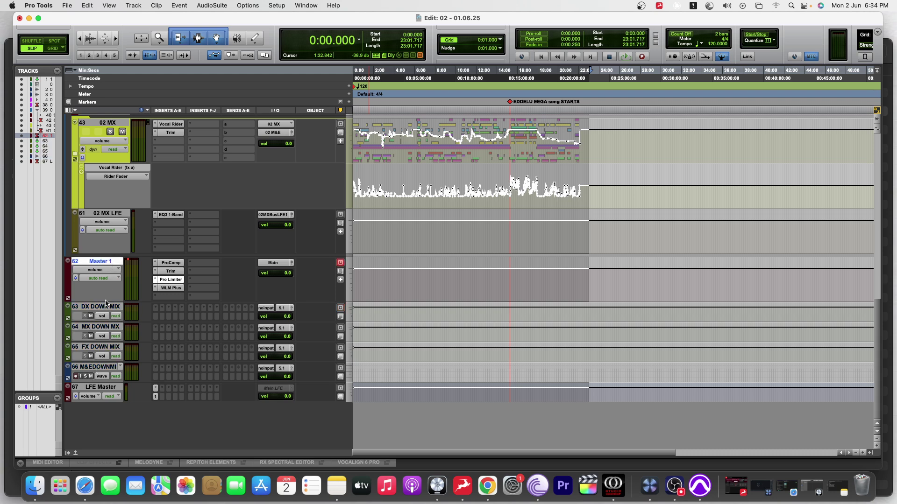
click(105, 308)
scroll(107, 310, up, 10)
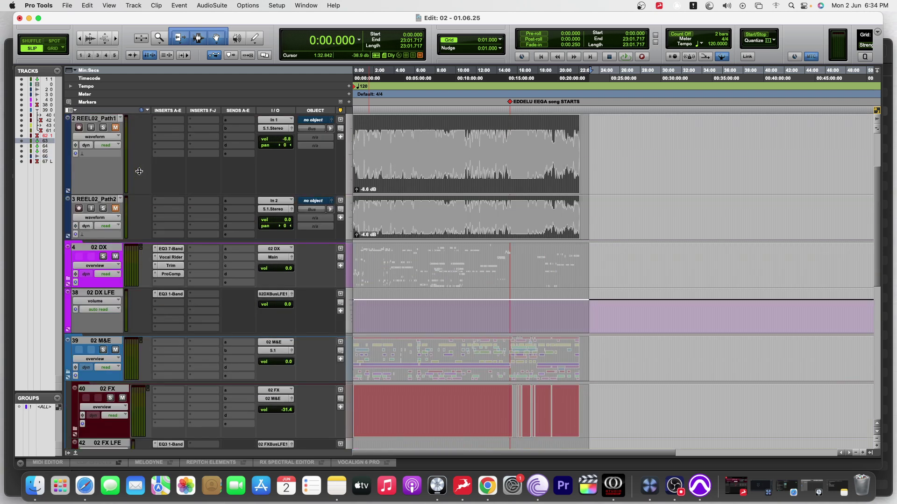
scroll(100, 299, down, 5)
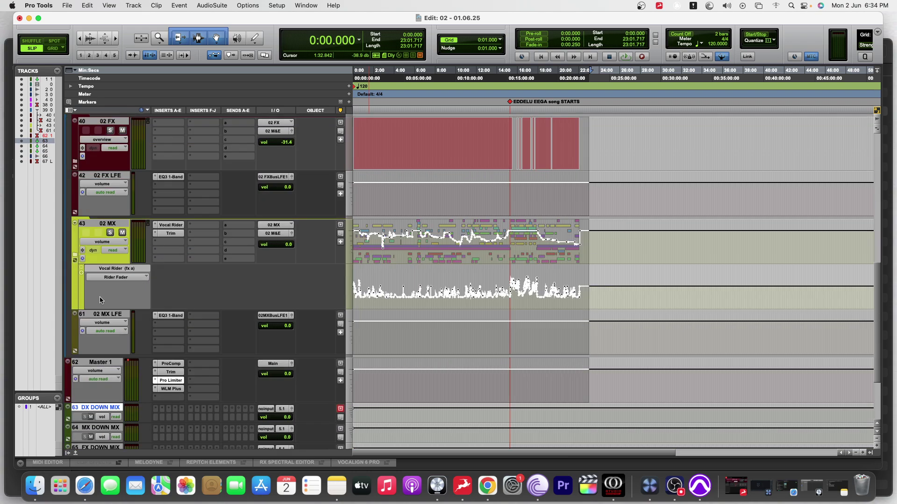
scroll(99, 394, down, 2)
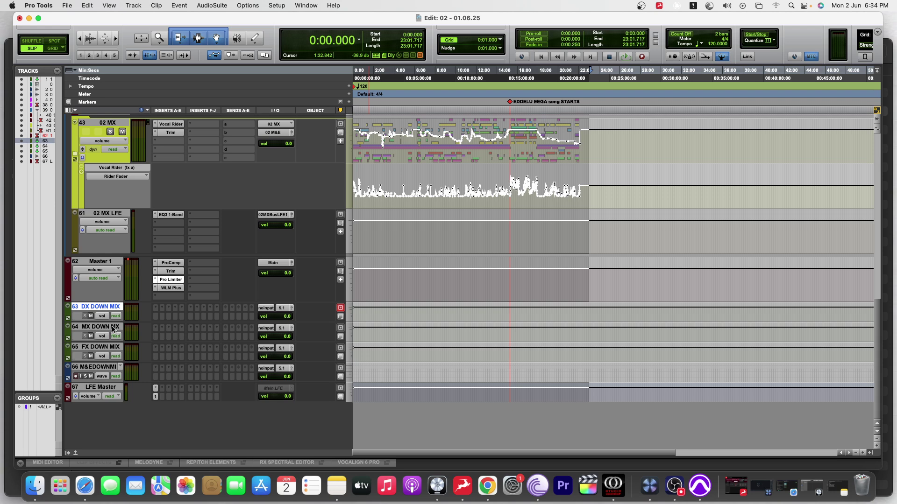
drag(112, 324, 109, 329)
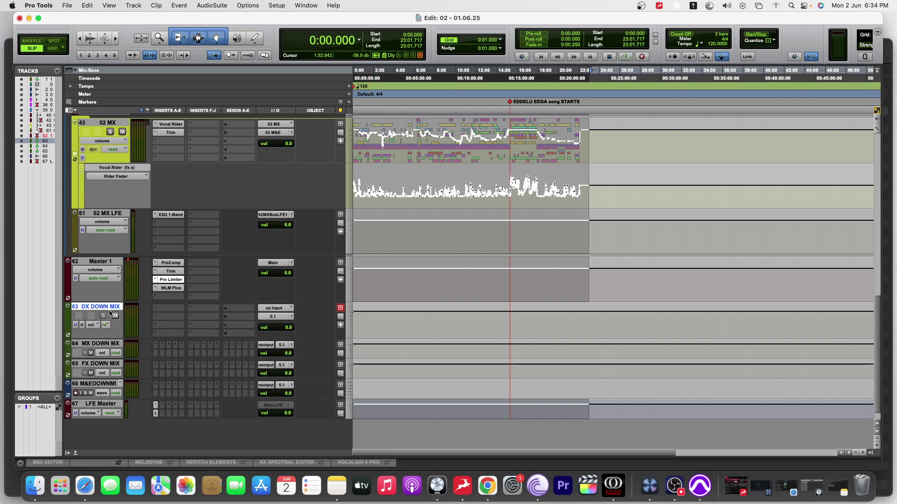
right_click(110, 310)
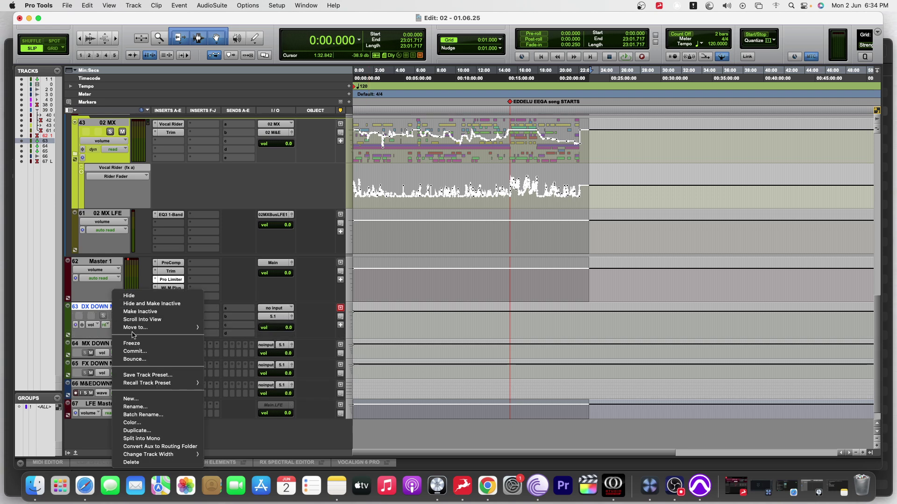
click(140, 422)
click(172, 335)
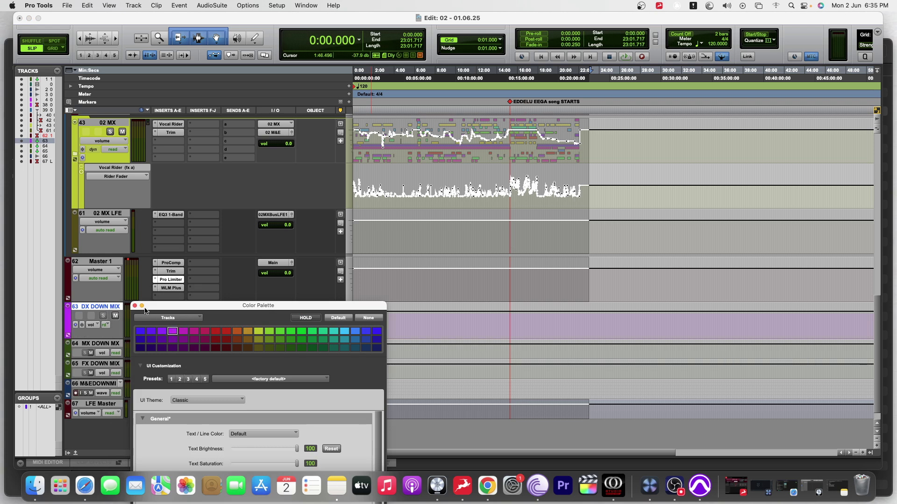
click(135, 306)
Step: Color the MX DOWN MX track yellow to match 02 MX, keep the color palette open, and increase the FX DOWN MIX track's height
click(111, 344)
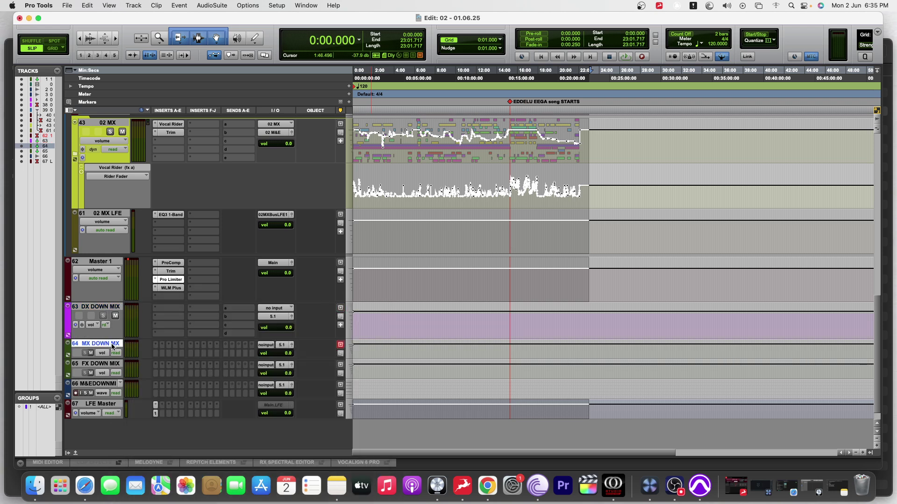
right_click(112, 346)
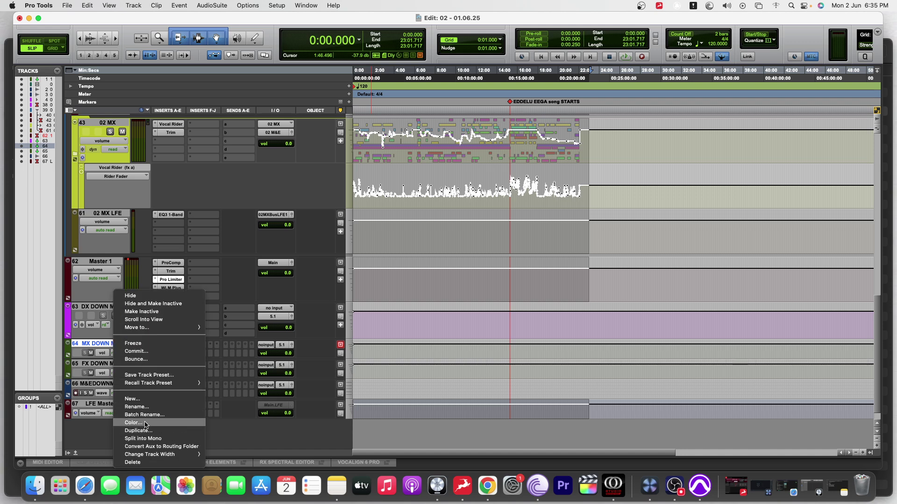
click(145, 423)
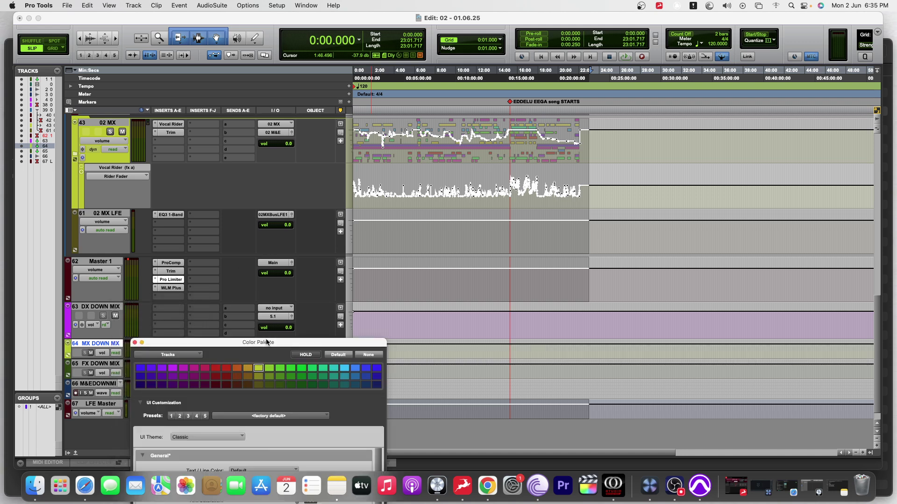
drag(266, 343, 455, 227)
drag(102, 380, 103, 396)
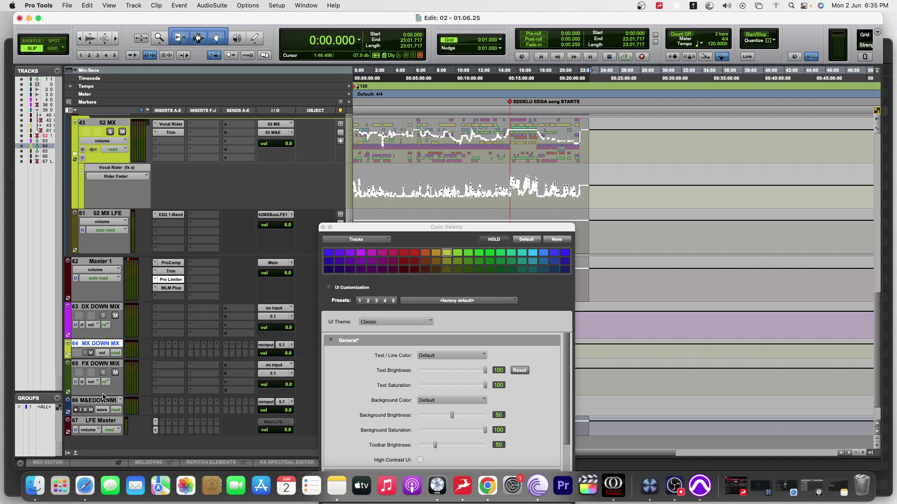
Step: Color the FX DOWN MIX track dark red
click(104, 364)
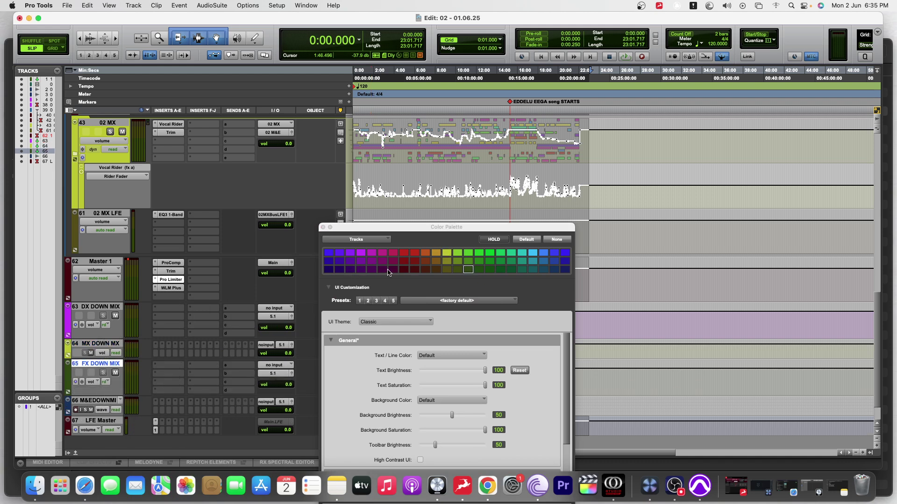
click(414, 269)
scroll(146, 356, down, 1)
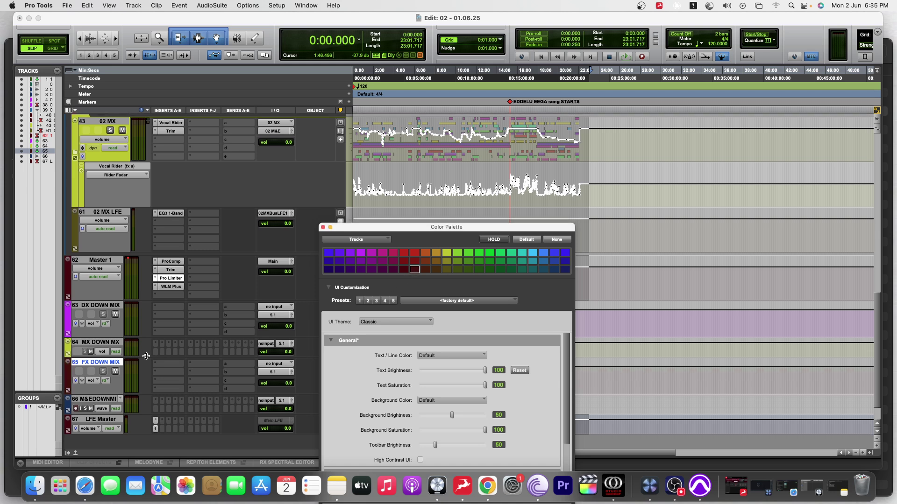
Step: Increase the height of the M&E DOWNMIX track and close the color palette
click(109, 401)
drag(110, 414, 115, 440)
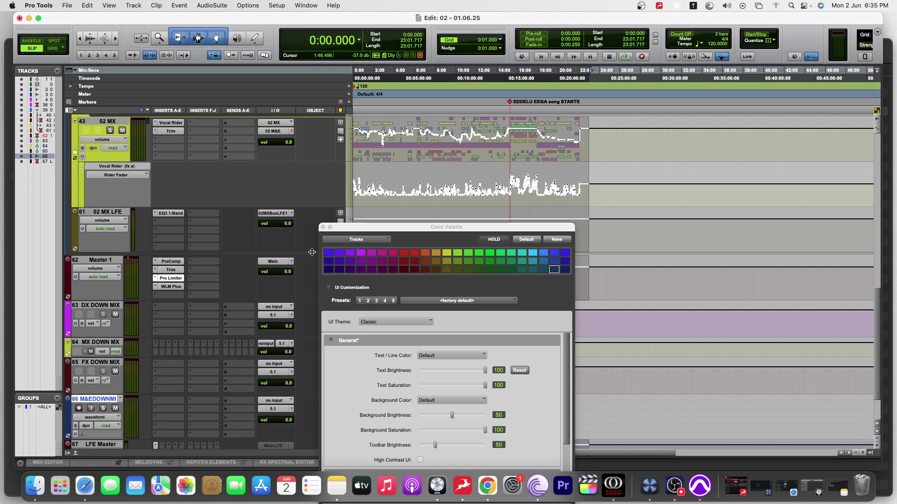
click(323, 227)
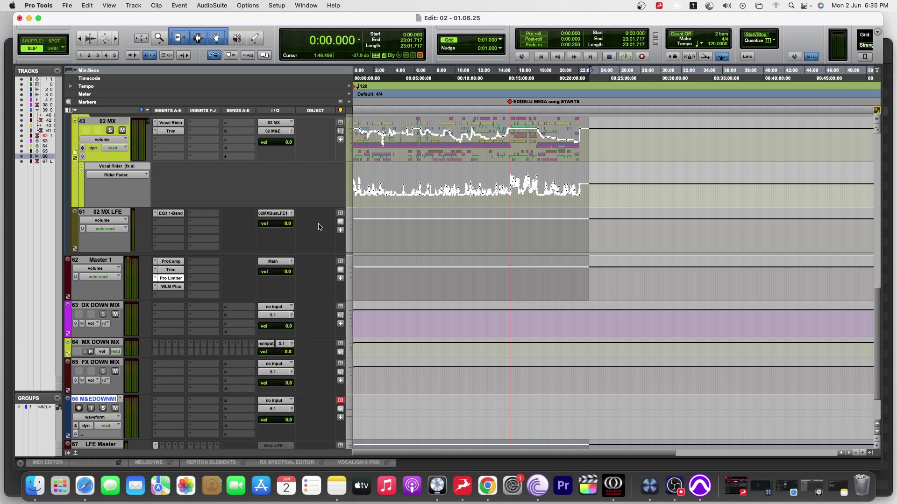
Step: Switch to Notes and add a STEP 01 heading below the ten-item bounce list, separated by a blank line
click(342, 488)
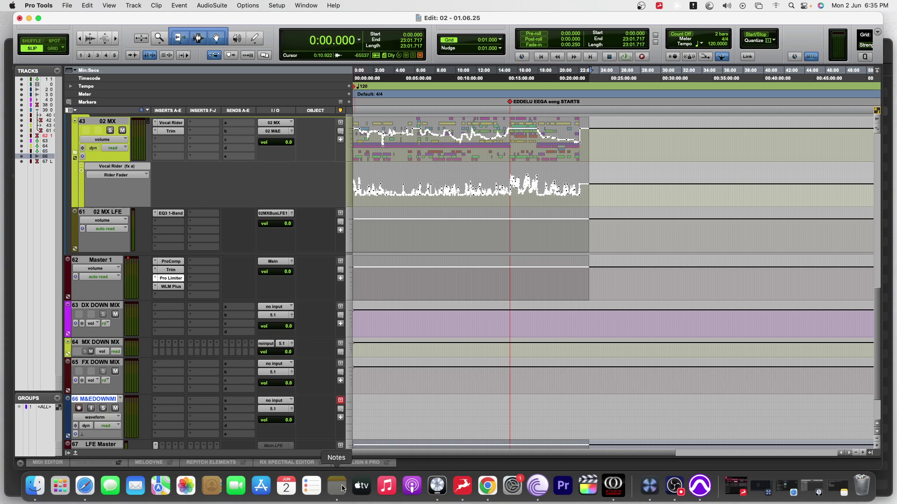
key(Return)
key(Return)
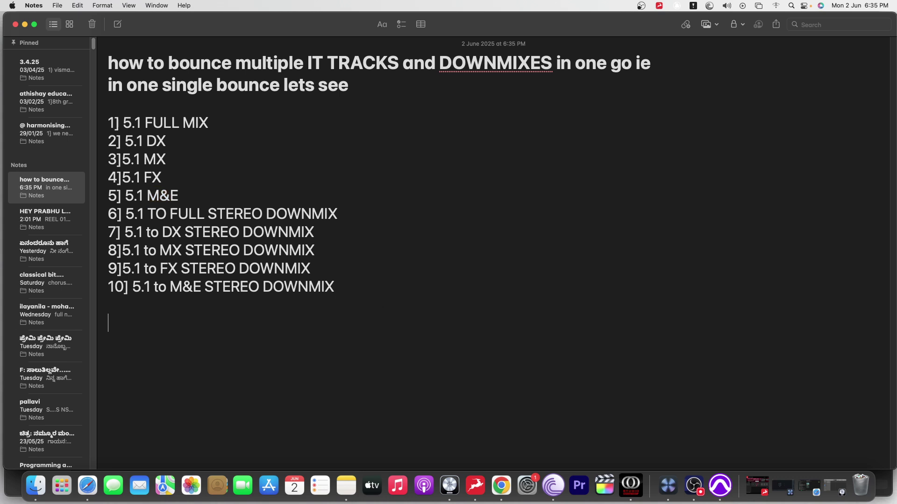
text(STEP 01)
key(Return)
Step: Write the line "4 DIFFERENT AUX INPUTS = 5.1 AUX INPUTS" under the STEP 01 heading
text(4 DIFFERE)
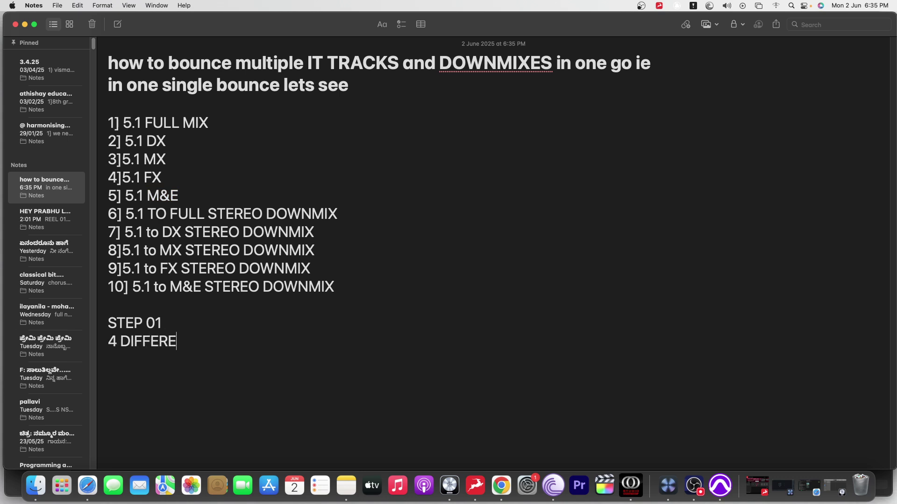
text(NT AUZ)
key(BackSpace)
key(BackSpace)
text(X INPUT)
key(BackSpace)
text(S )
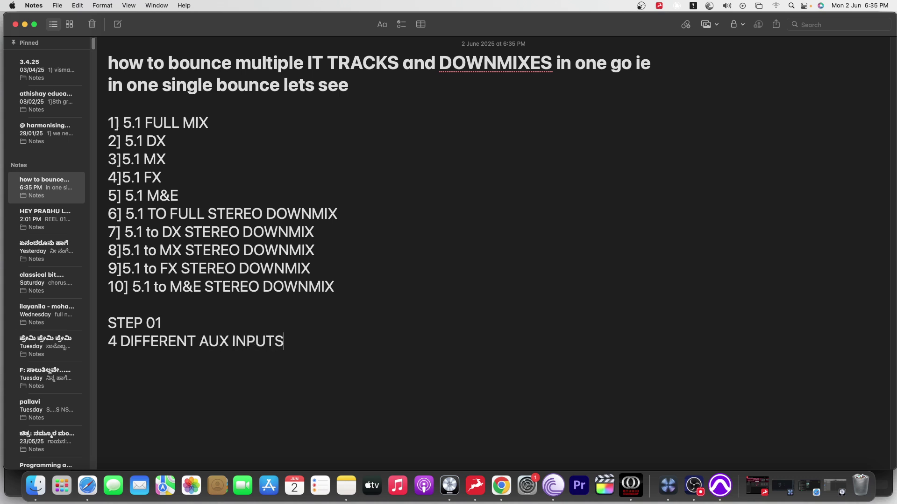
text(= 5.1 AUX INPUTS)
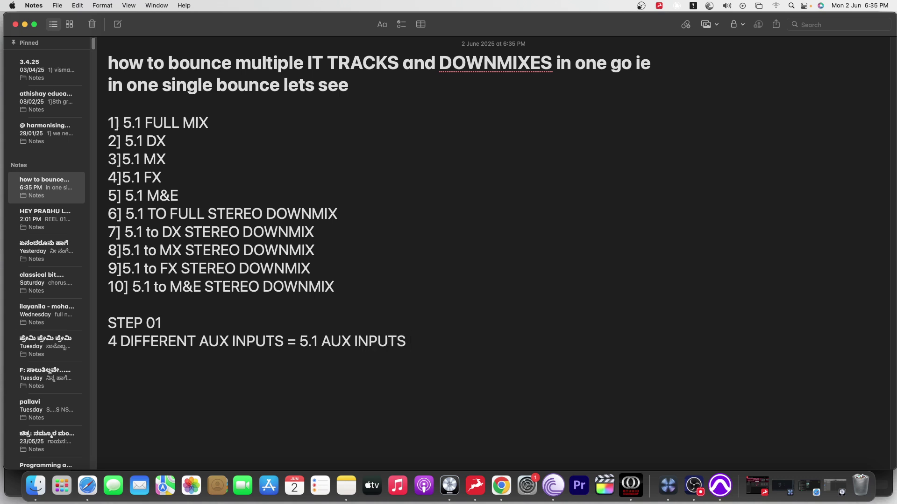
Step: Add the lines "DX DOWN MIX" and "MX DOWN MIX" below the aux inputs line
key(Return)
text(DX DOWN MIZ)
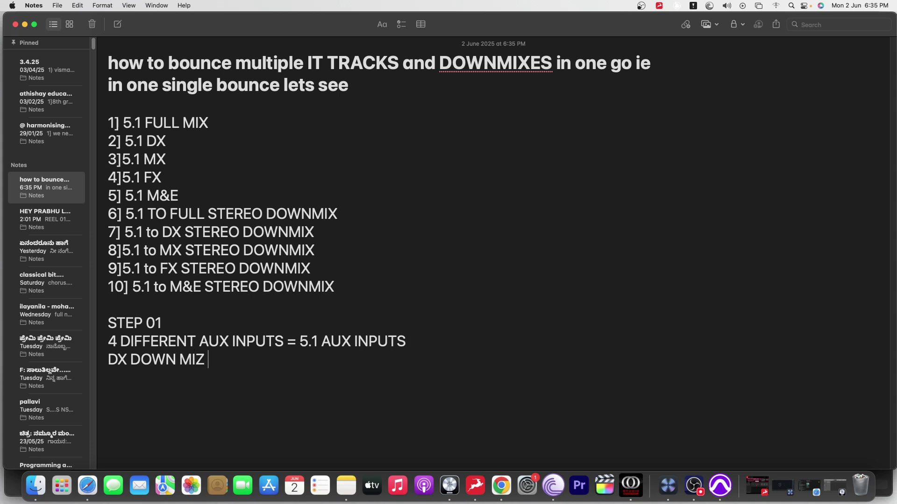
key(BackSpace)
key(BackSpace)
text(X)
key(Return)
text(MX DO)
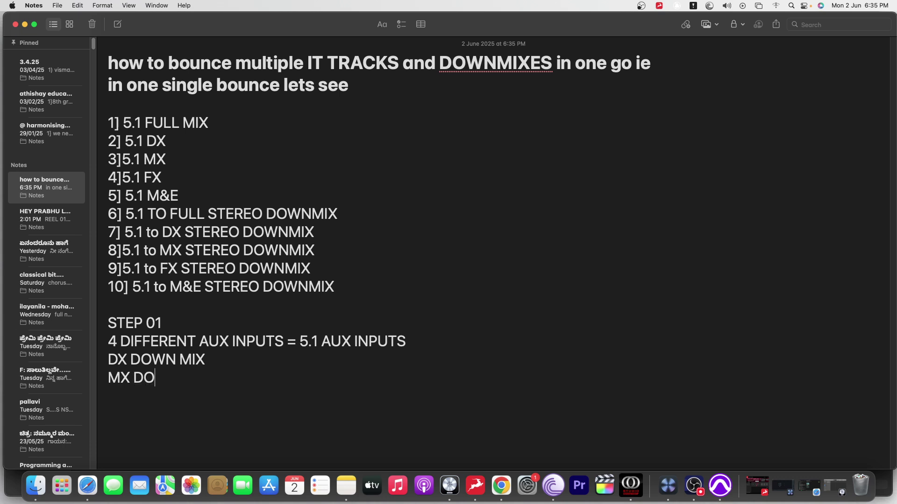
text(WN MIX)
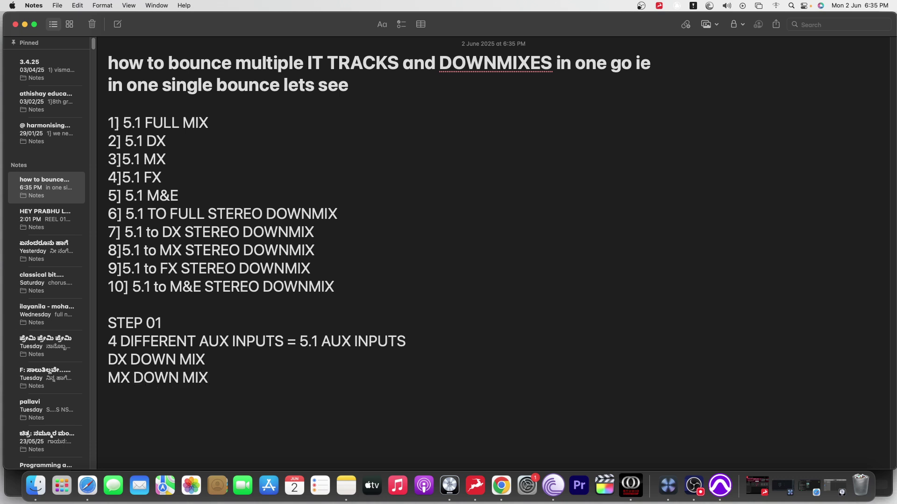
Step: Add the lines "FX DOWN MIX" and "M&E DOWN MIX", and highlight all four down mix names
key(Return)
text(FX DOWN MIX)
key(Return)
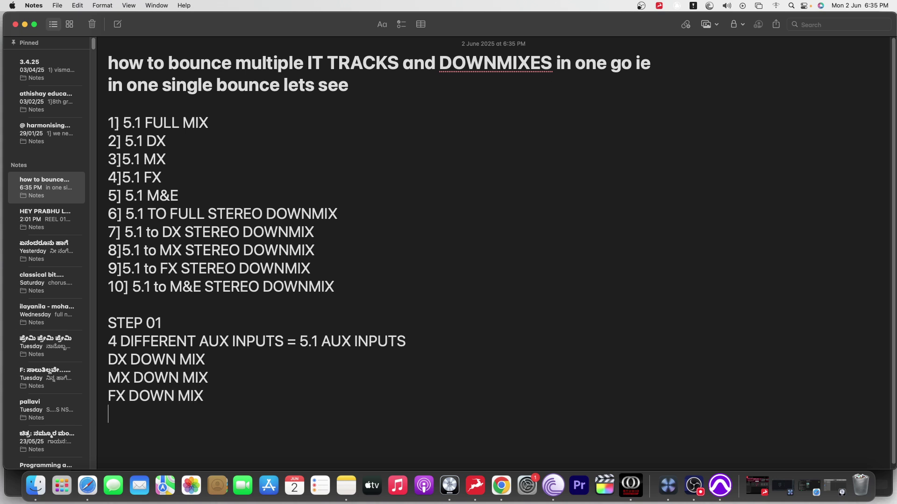
text(M&E S)
key(BackSpace)
text(DOWN)
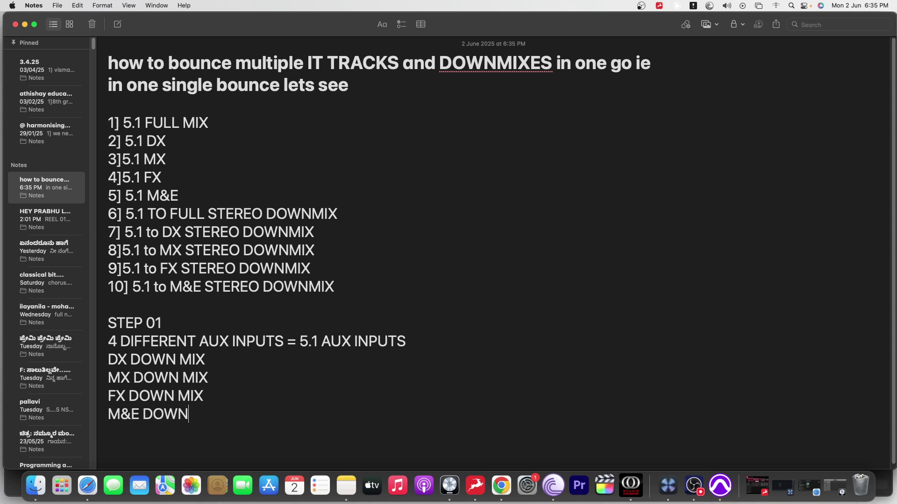
text( MIX)
drag(109, 355, 218, 420)
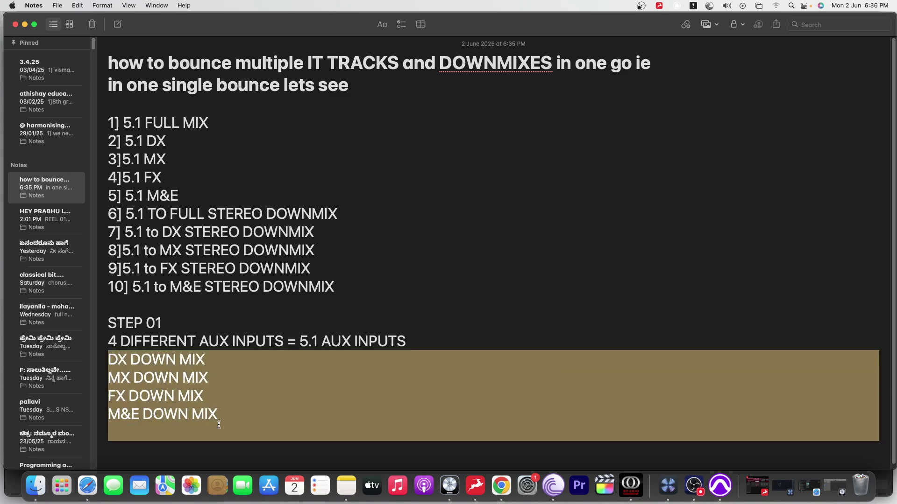
Step: Minimize Notes to return to Pro Tools and increase the height of the DX DOWN MIX track
click(24, 24)
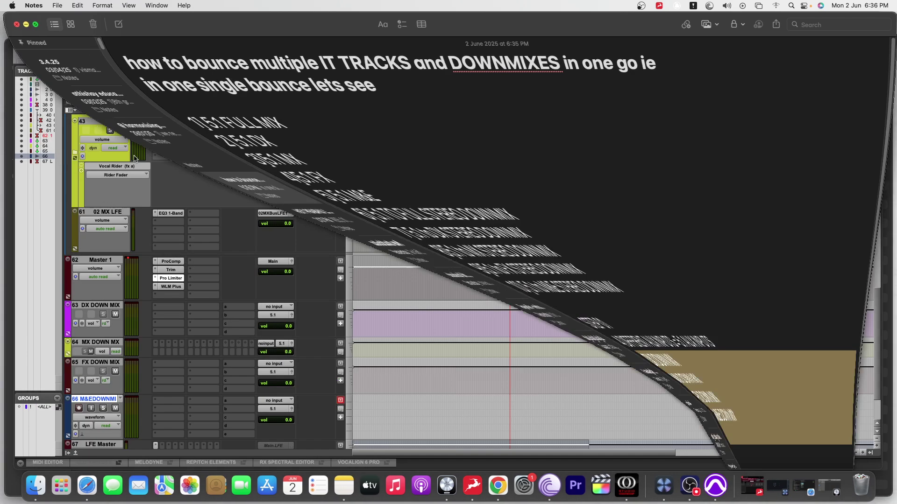
scroll(322, 297, down, 3)
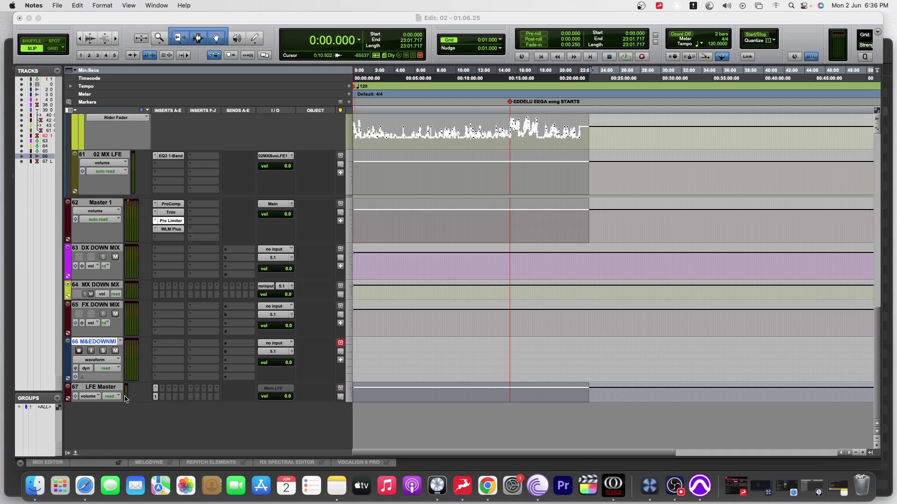
scroll(107, 328, up, 1)
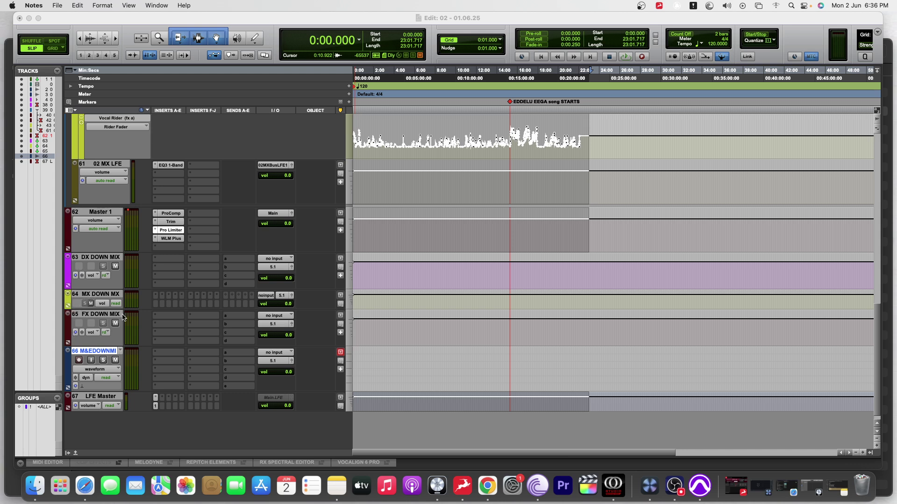
click(103, 257)
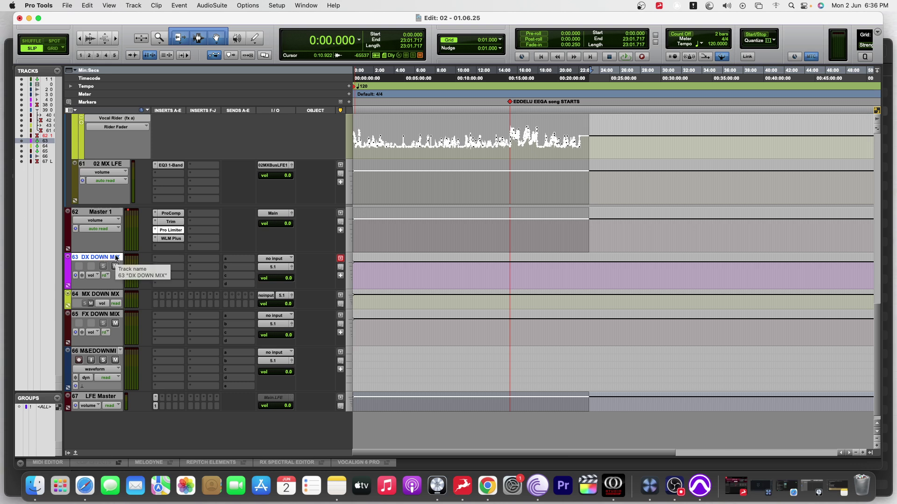
drag(111, 290, 110, 298)
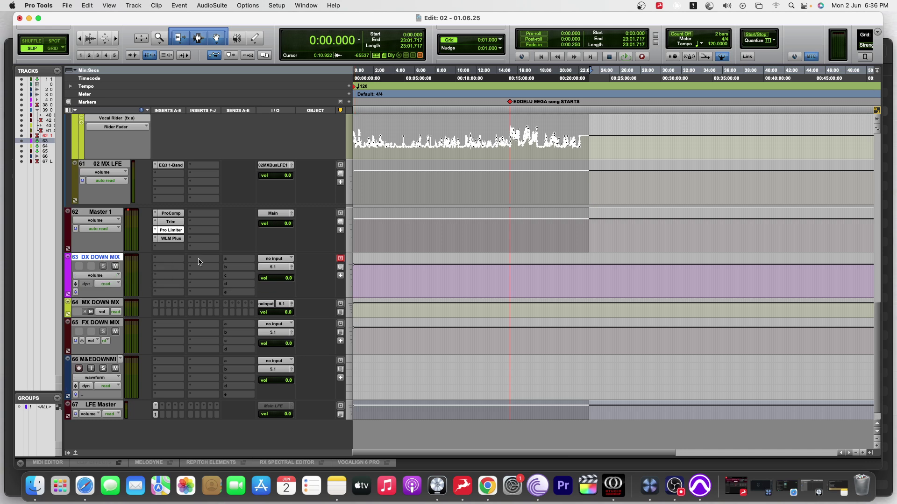
Step: Set the DX DOWN MIX track's input to the 02 DX (5.1) bus and increase the MX DOWN MX track's height
click(277, 260)
mouse_move(278, 260)
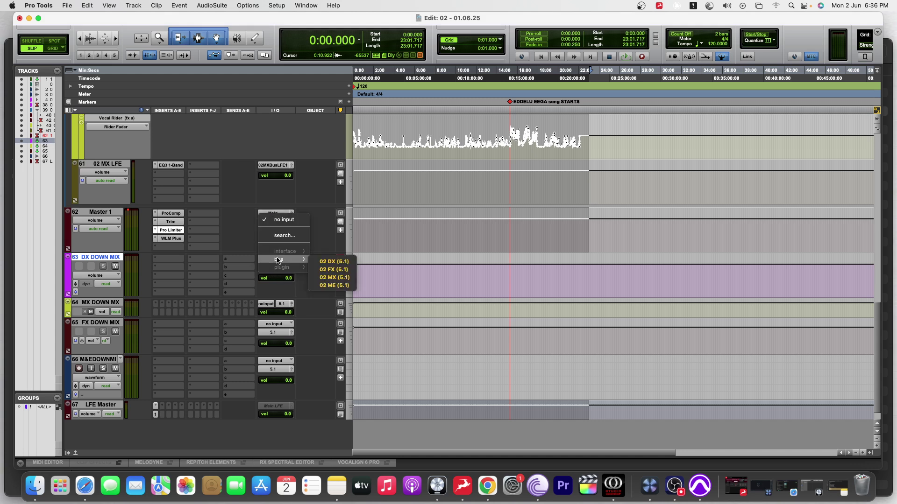
click(334, 263)
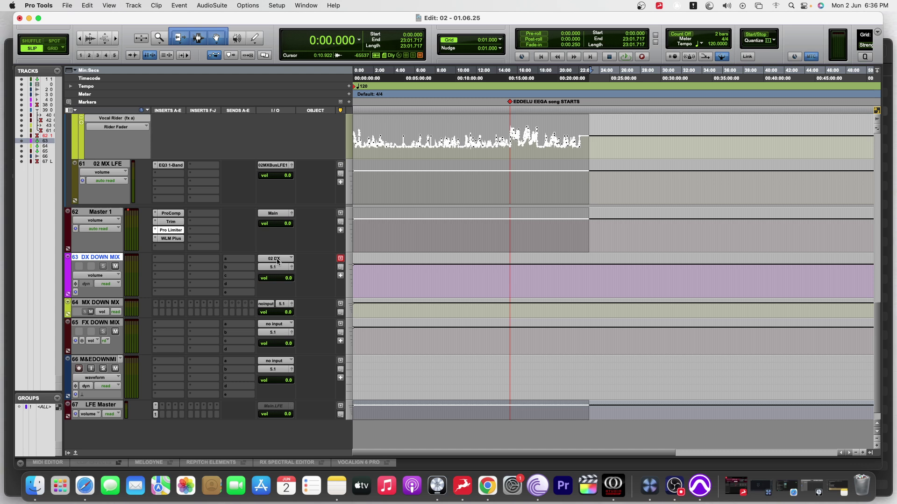
drag(125, 319, 122, 335)
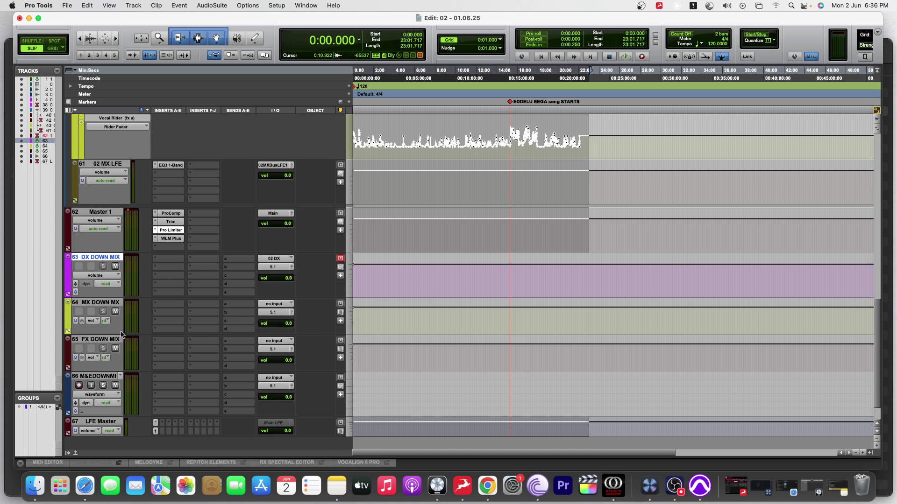
Step: Route the DX DOWN MIX output to a new stereo Aux Input track named 02 DX DOWN, created next to it
click(277, 267)
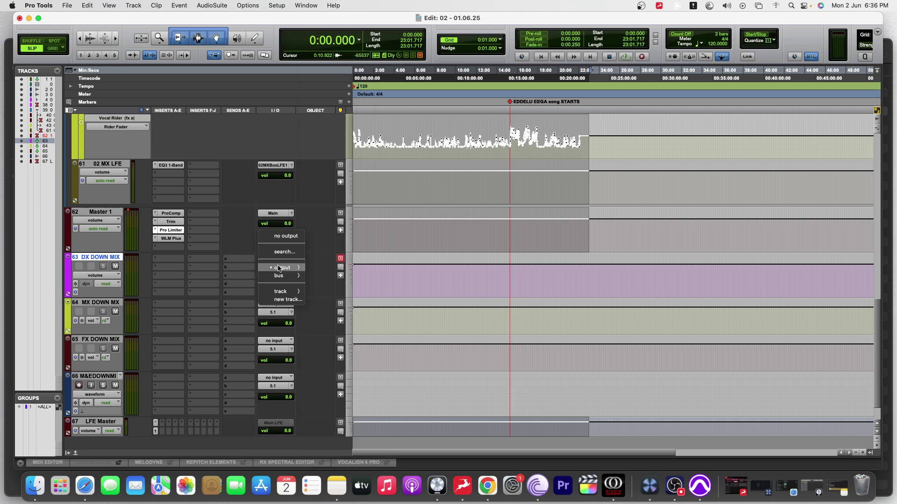
click(287, 300)
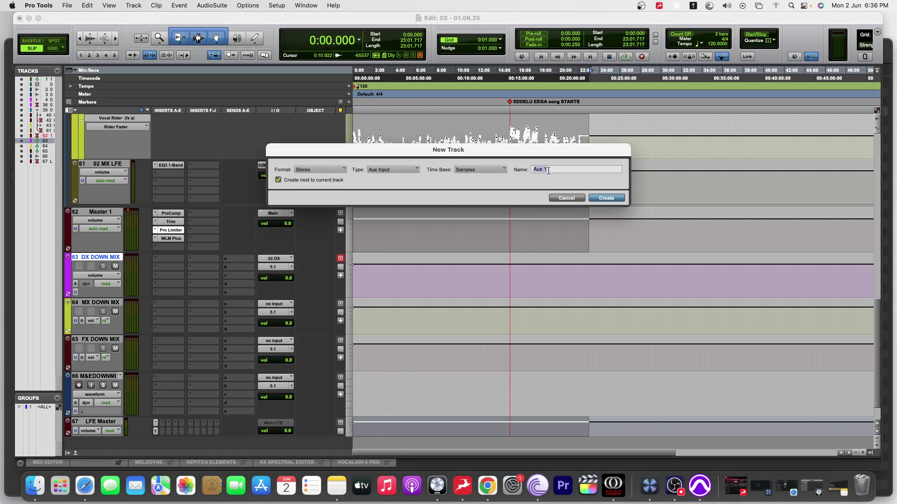
text(02 DX DOWN)
click(606, 198)
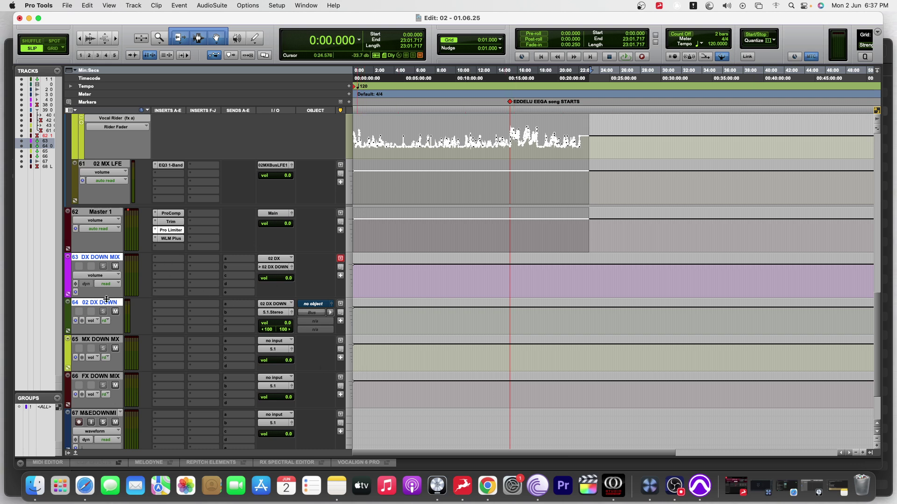
Step: Set the MX DOWN MX track's input to the 02 MX (5.1) bus
scroll(150, 297, down, 3)
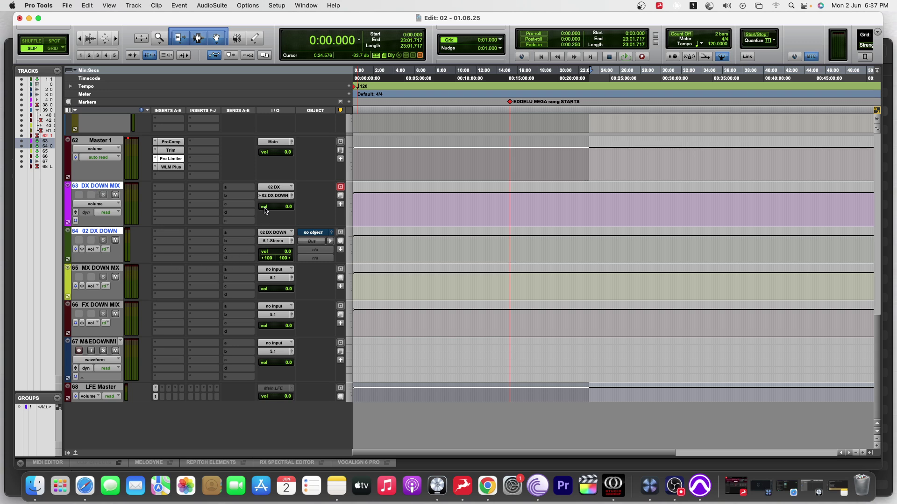
click(104, 270)
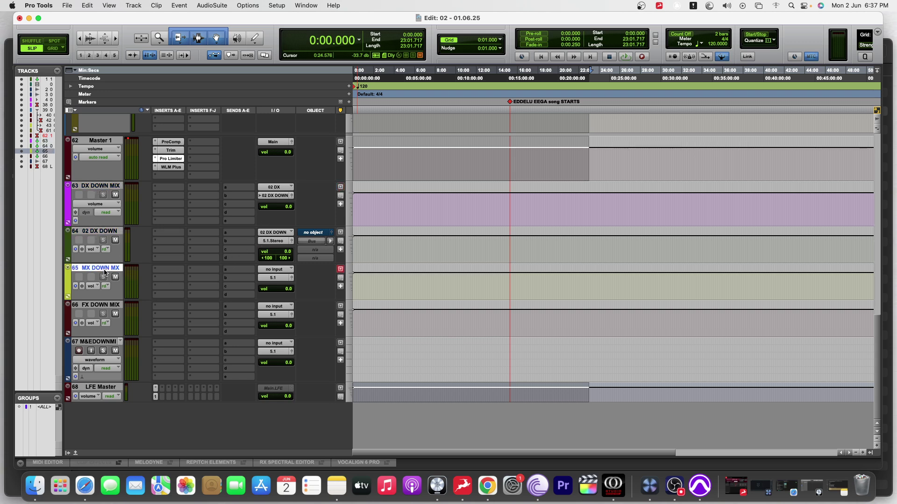
click(275, 270)
mouse_move(302, 271)
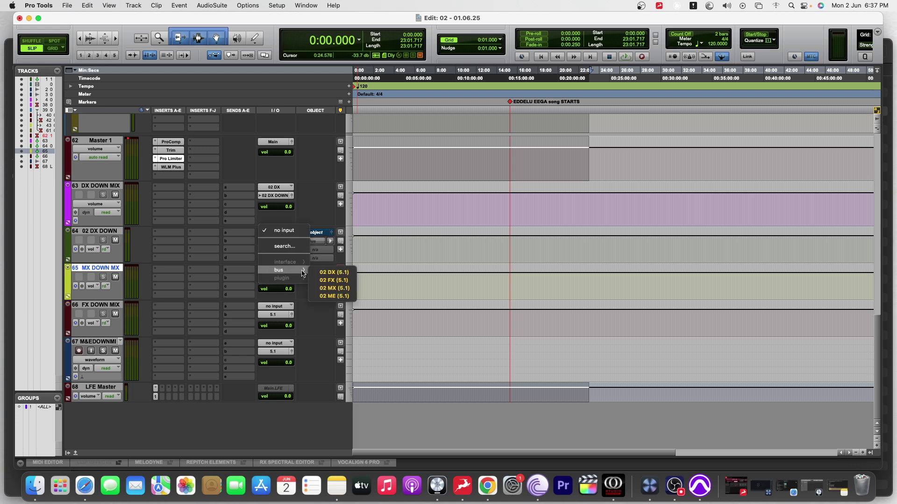
click(332, 288)
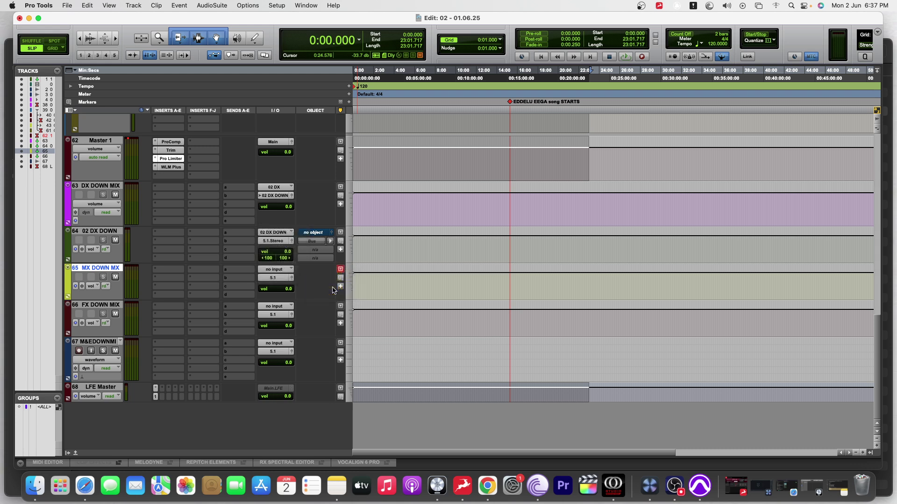
Step: Route the MX DOWN MX output to a new stereo Aux Input track named 02 MX DOWN, created next to it
click(275, 279)
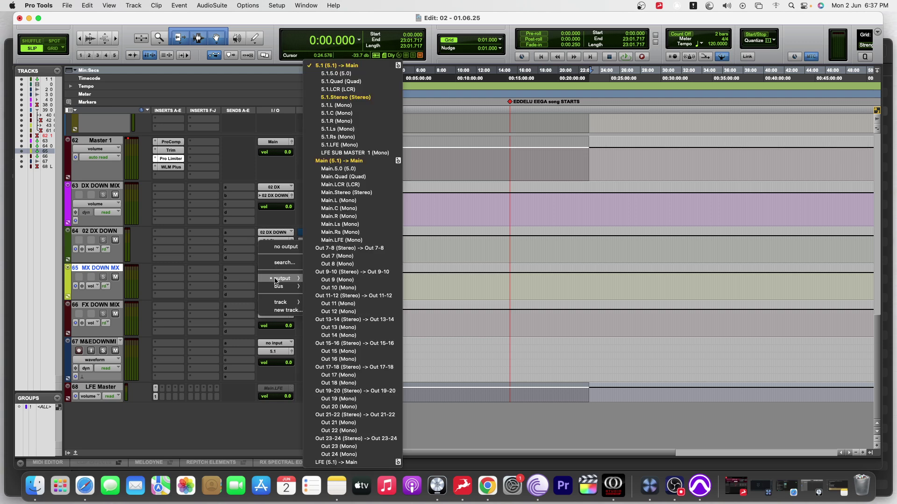
click(282, 309)
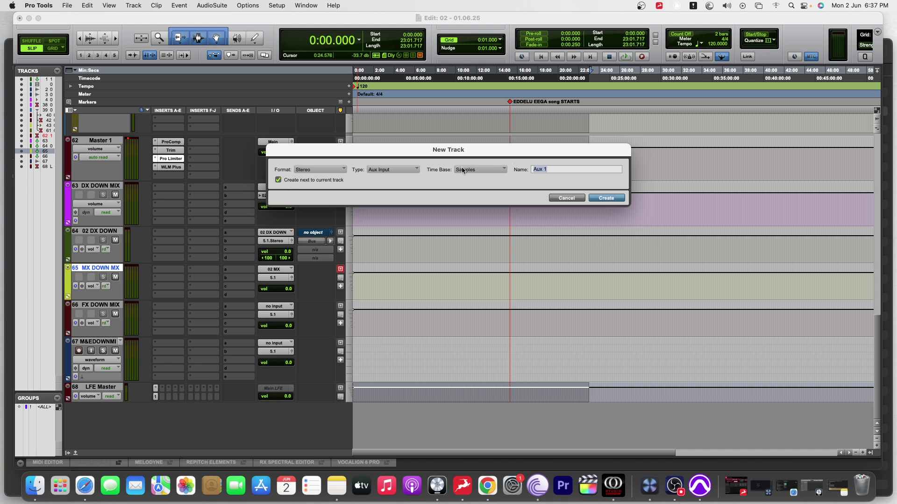
text(02 MX DOWN)
click(610, 198)
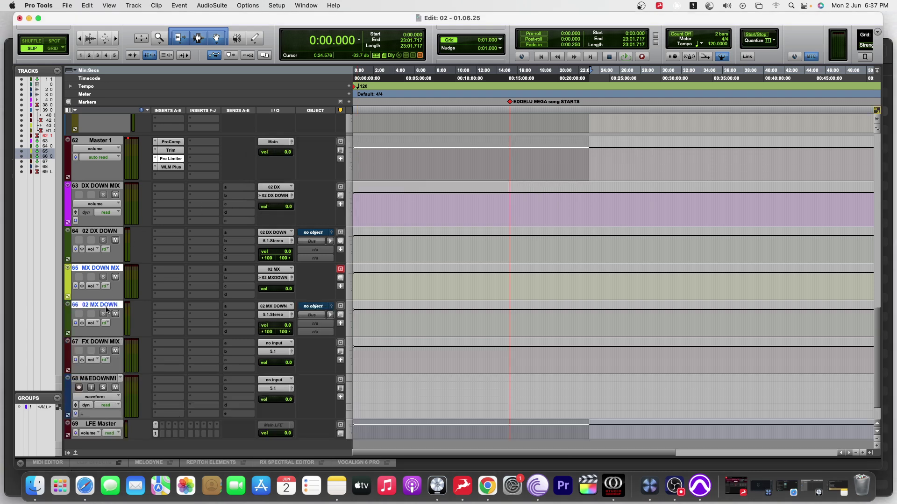
Step: Mute the 02 MX DOWN and 02 DX DOWN tracks
click(104, 232)
click(112, 307)
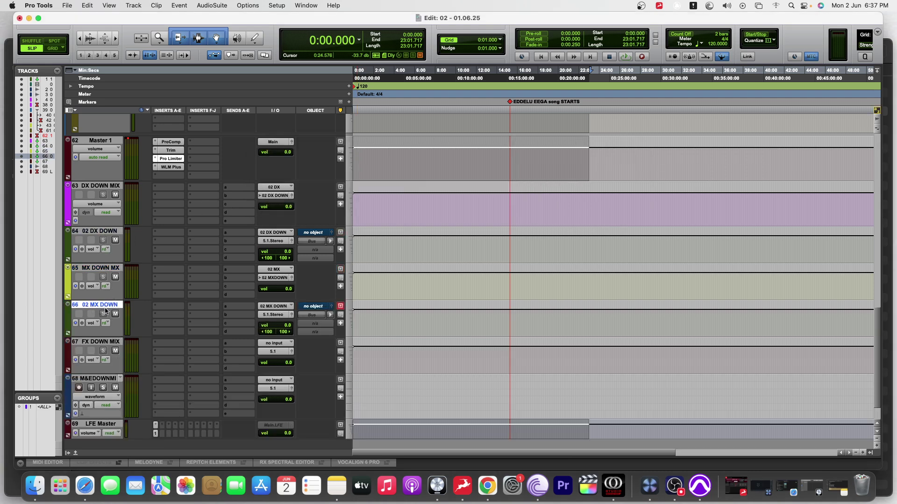
click(115, 314)
click(101, 233)
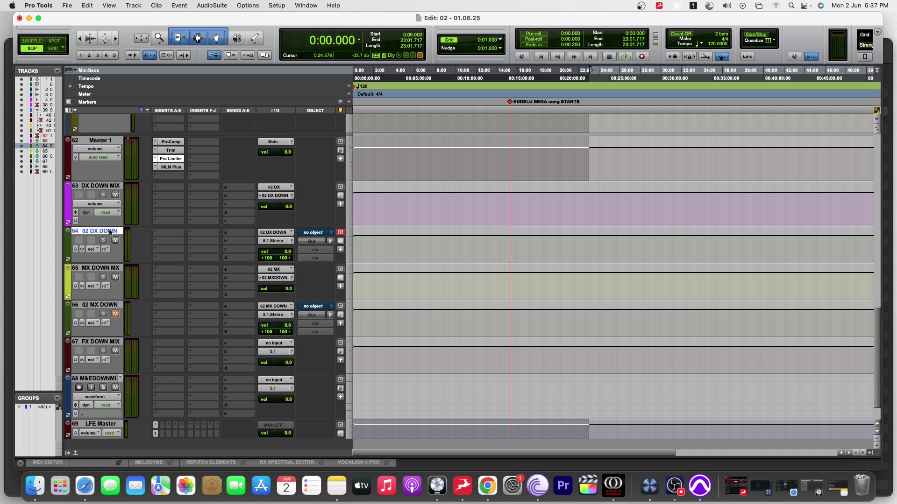
click(115, 240)
Step: Set the FX DOWN MIX track's input to the 02 FX (5.1) bus
scroll(278, 270, down, 2)
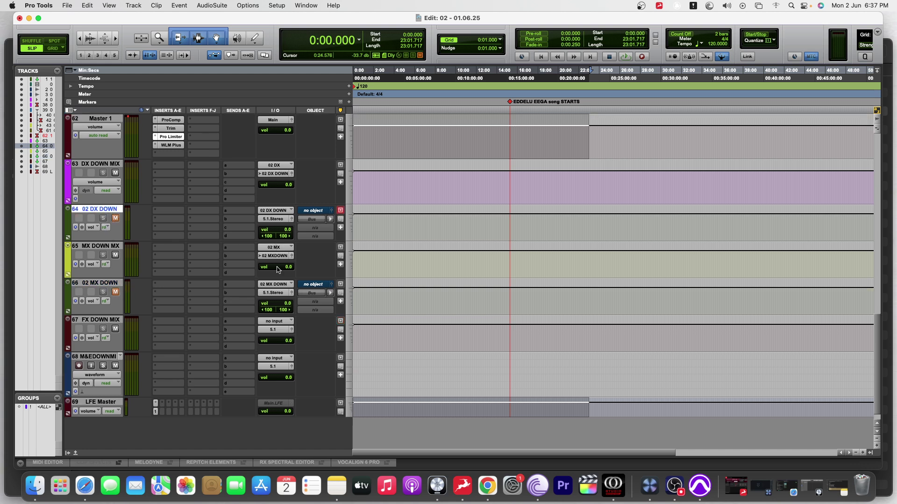
click(107, 322)
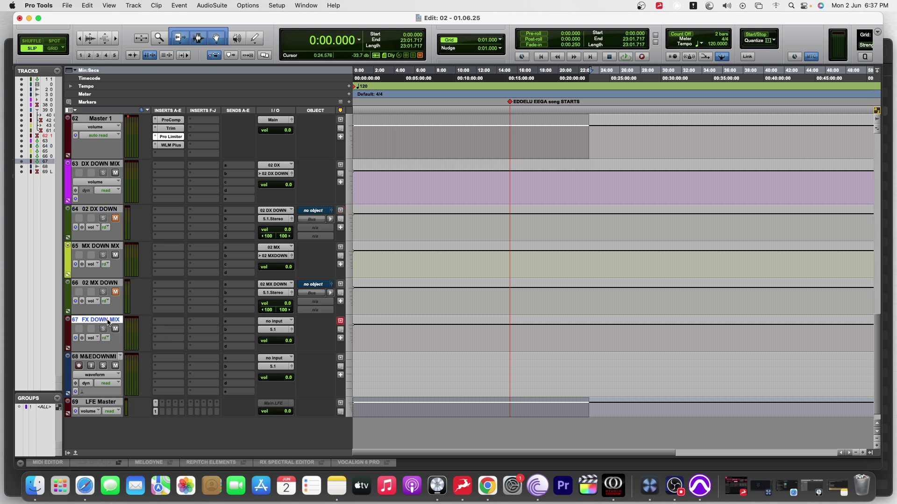
click(271, 322)
mouse_move(274, 325)
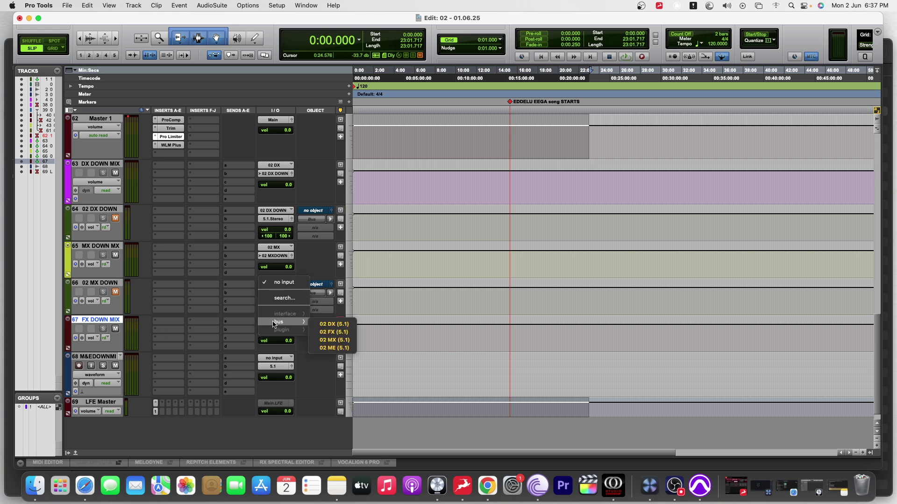
click(336, 333)
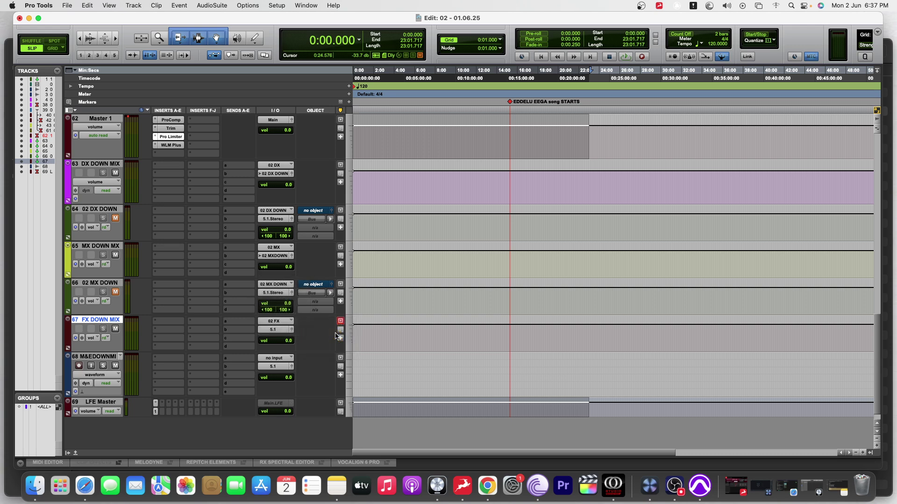
Step: Route the FX DOWN MIX output to a new stereo Aux Input track named 02 FX DOWN, created next to it, and mute that new track
click(276, 330)
click(299, 362)
text(02 FX DOWN)
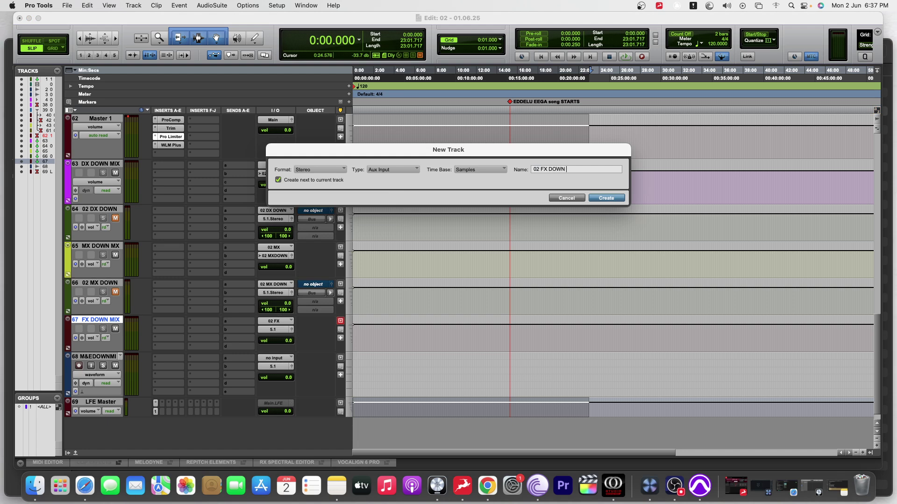
click(613, 200)
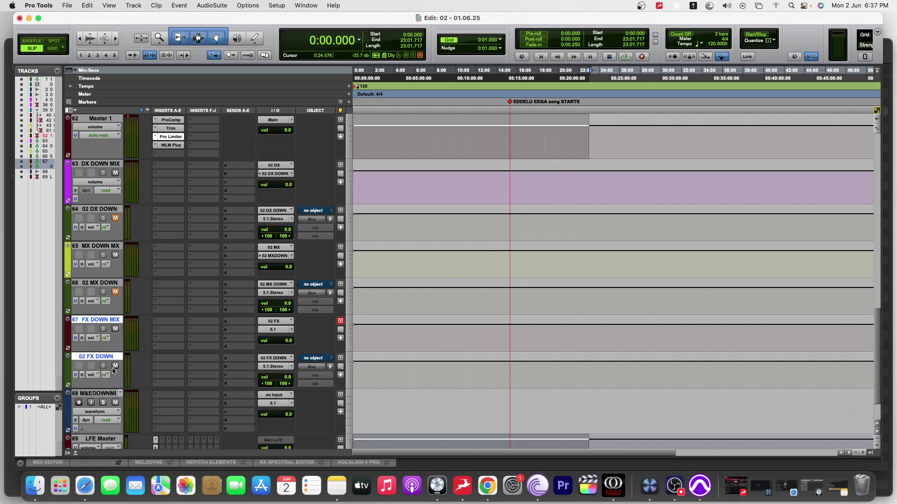
scroll(280, 357, down, 3)
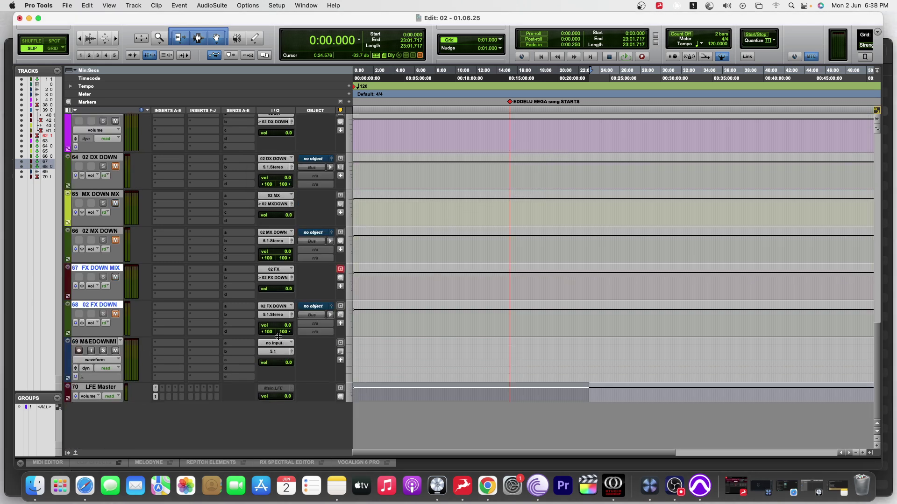
Step: Set the M&E downmix track's input to the 02 ME (5.1) bus
click(110, 343)
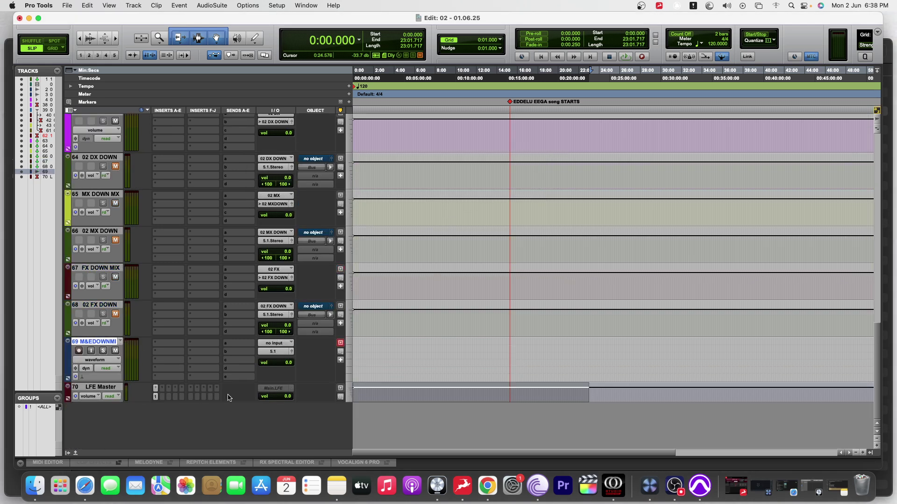
click(276, 344)
mouse_move(278, 346)
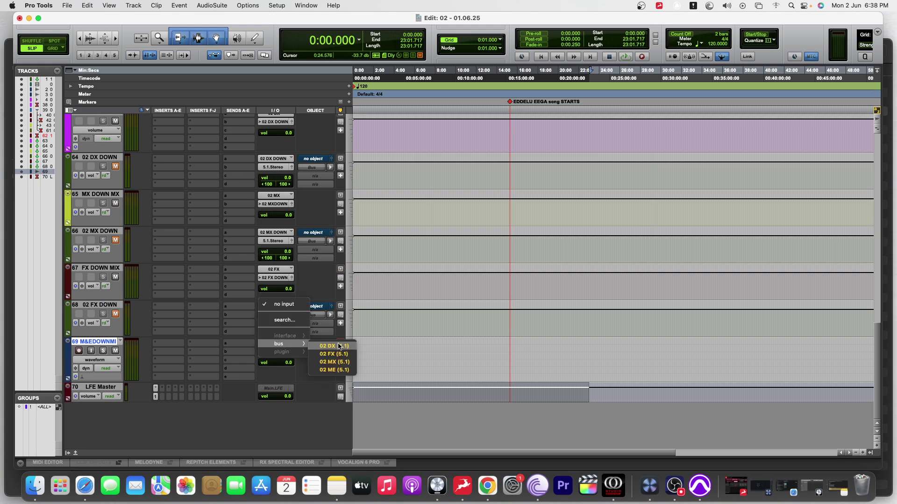
click(337, 372)
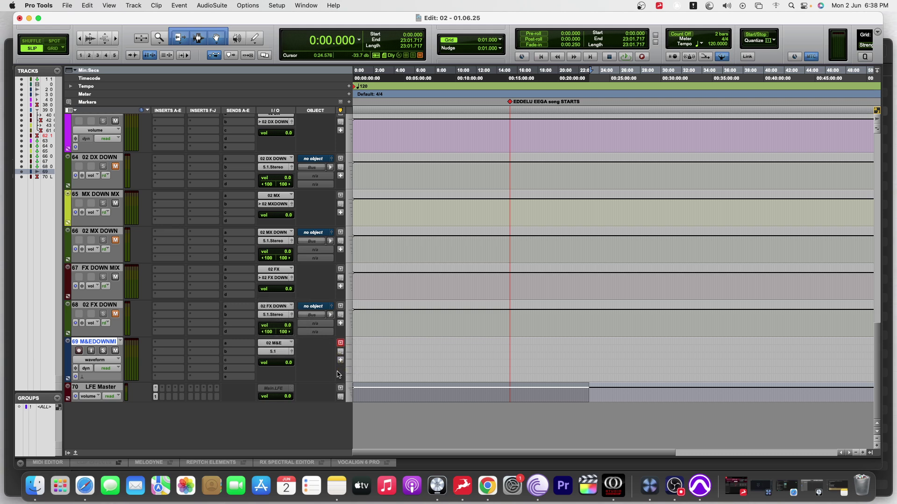
Step: Route the M&E downmix output to a new stereo Aux Input track named 02 ME DOWN, created next to it, and mute that new track
click(266, 353)
click(266, 353)
click(266, 352)
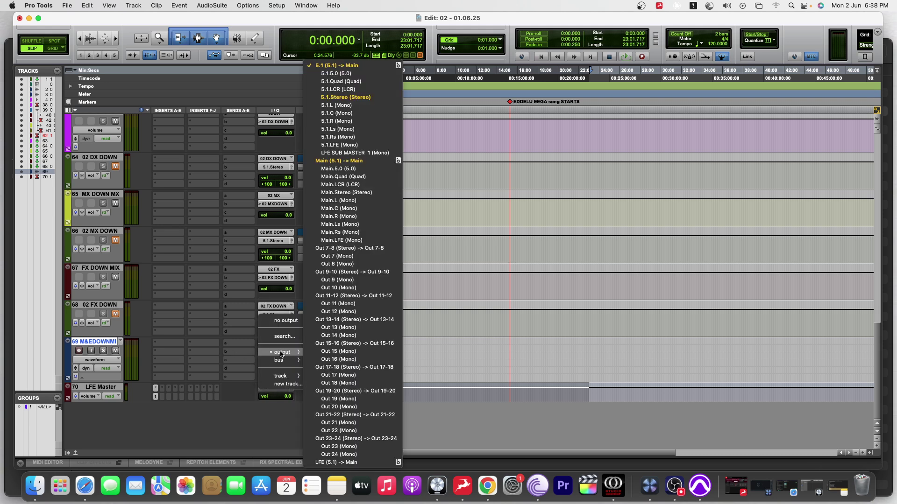
click(291, 384)
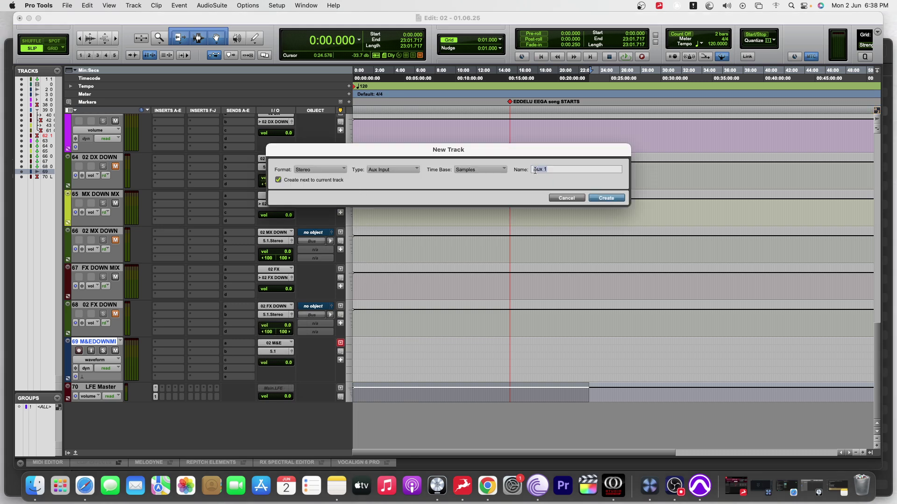
text(02 ME DOWN)
key(Return)
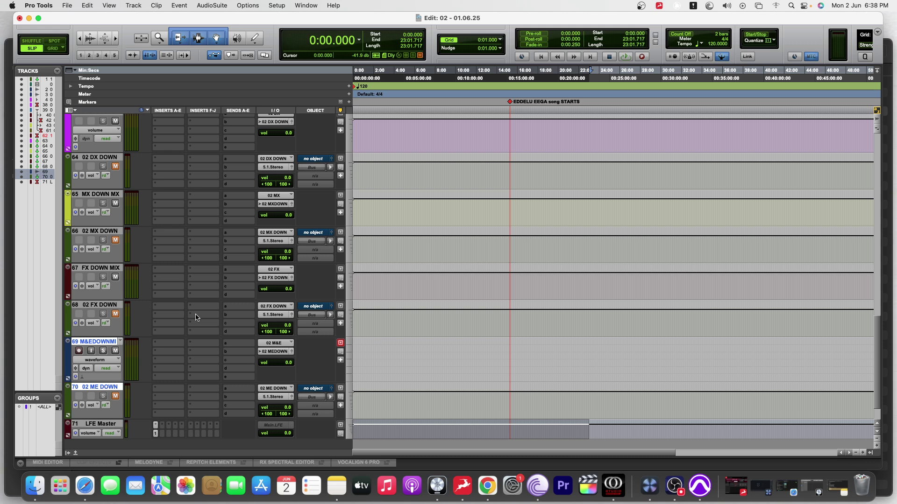
scroll(220, 275, up, 3)
scroll(187, 245, down, 4)
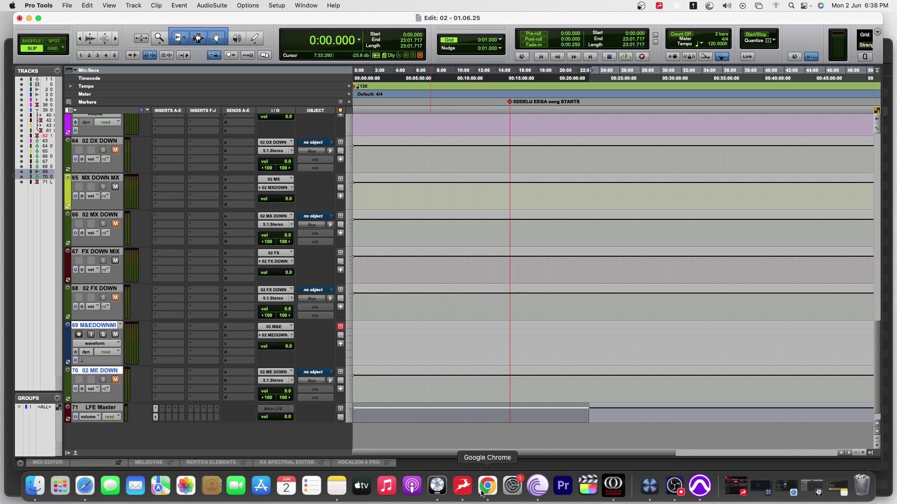
Step: Switch to Notes and add a STEP 02 heading below the M&E DOWN MIX line, separated by a blank line
click(340, 490)
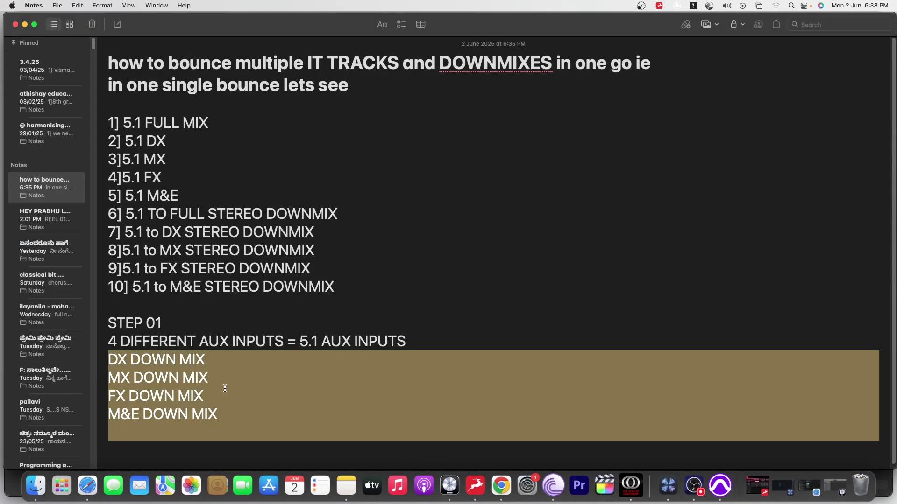
click(224, 391)
click(258, 420)
key(Return)
key(Return)
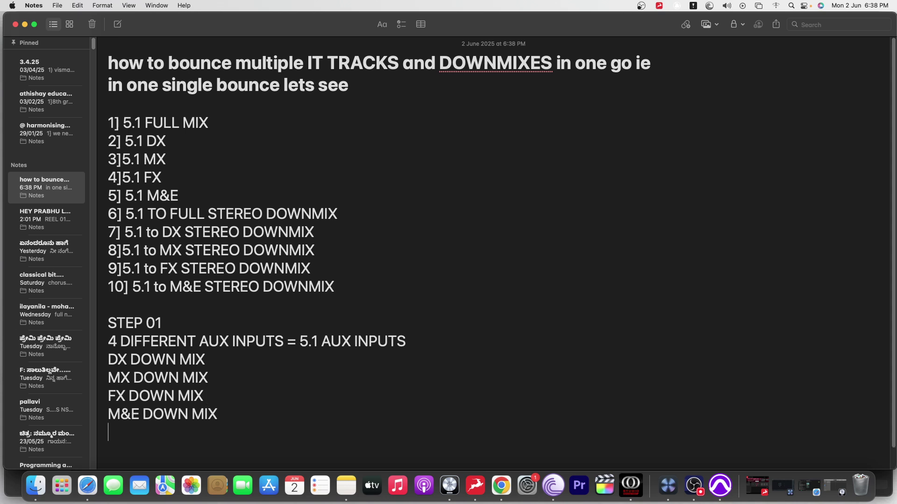
text(STEP)
key(Return)
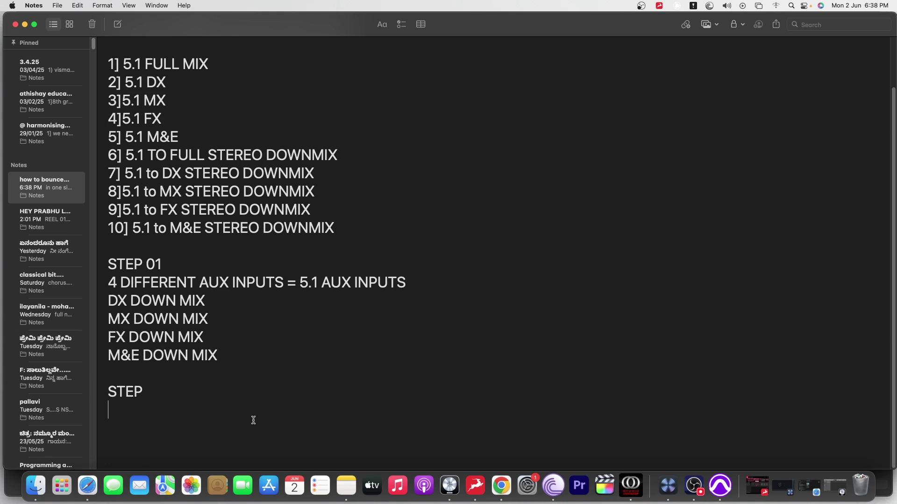
key(BackSpace)
text(02)
Step: Write "WE INPUTED RESPECTIVE BUS CHANNELS" on a new line under the STEP 02 heading
key(Return)
text(WE INPUTED)
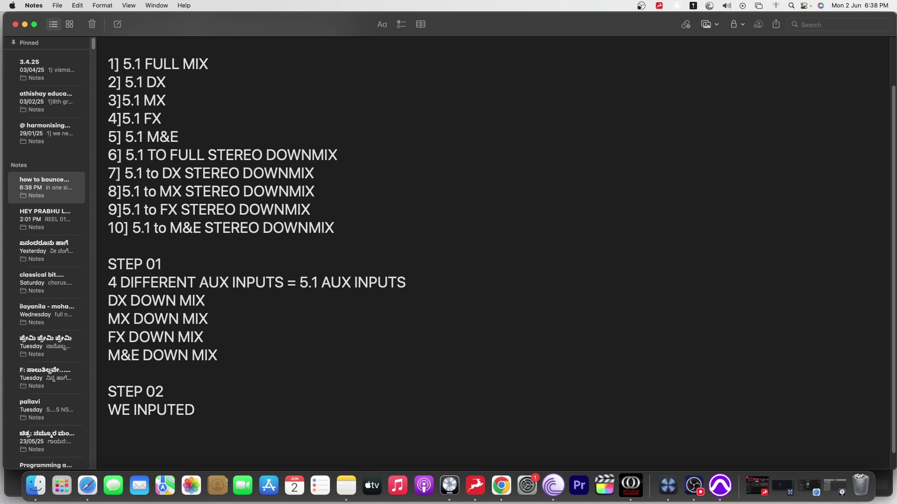
text( RESPECT)
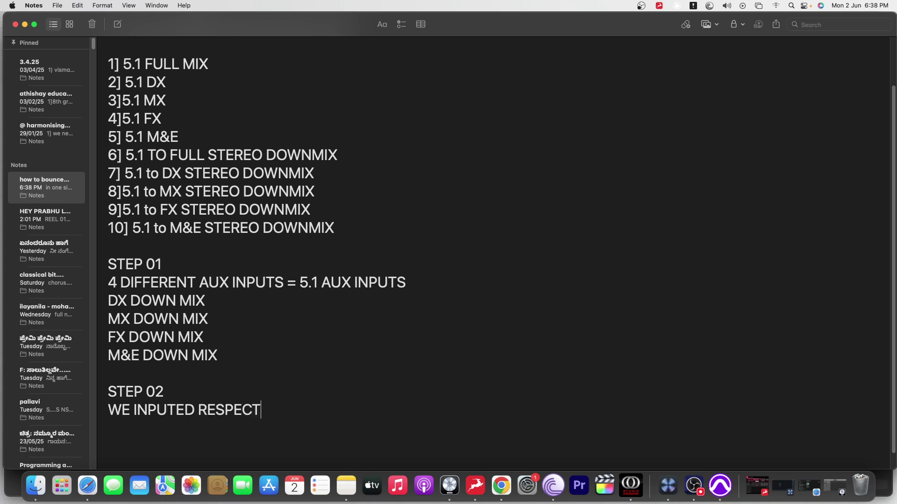
key(BackSpace)
text(TIVE BUS CHANNELS)
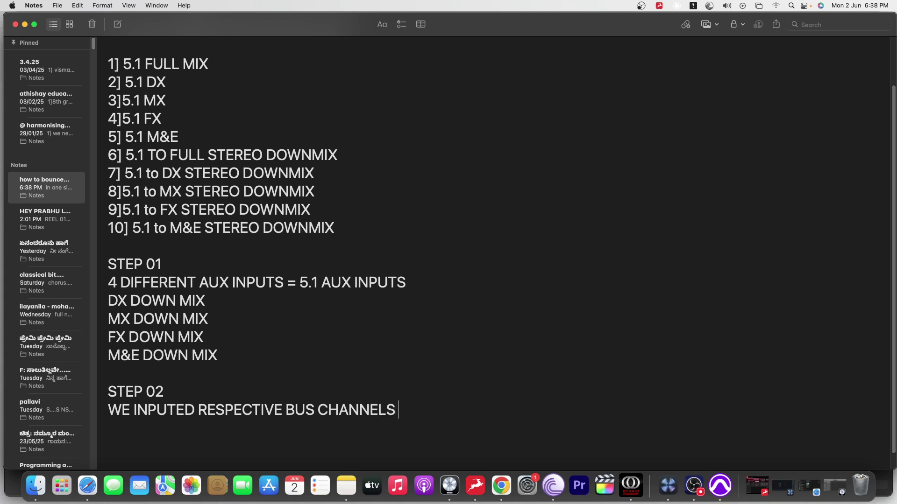
Step: Add a STEP 03 heading after a blank line, with "U HAVE TO PUT DOWNMIXER = SOUND FIELD" written beneath it
key(Return)
key(Return)
text(STEP 03)
key(Return)
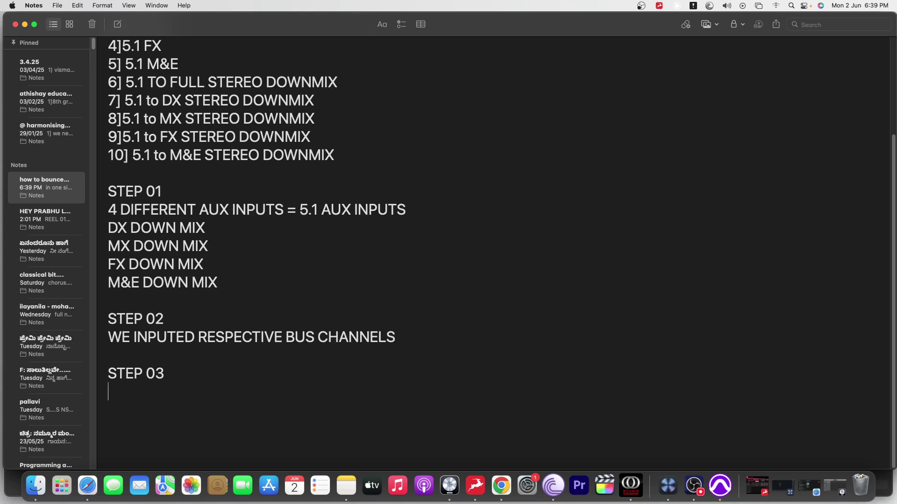
text(U HAVE TO PUT)
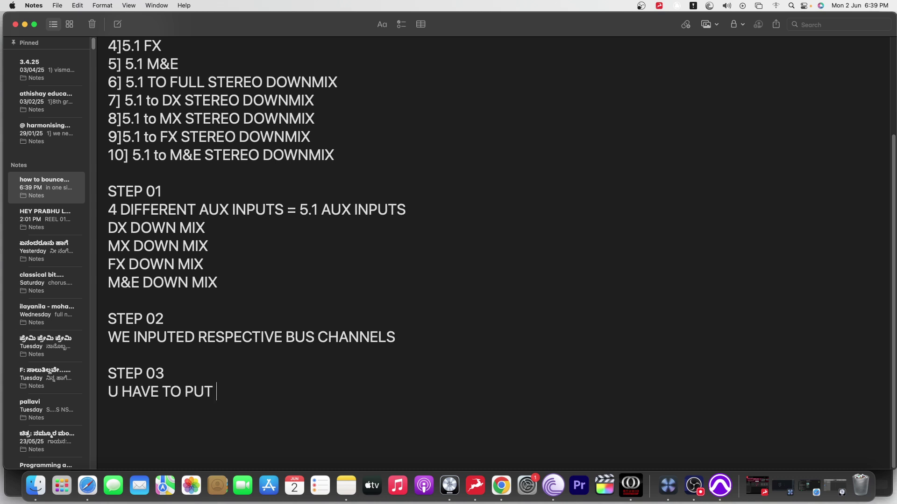
text( DOWNMIXES)
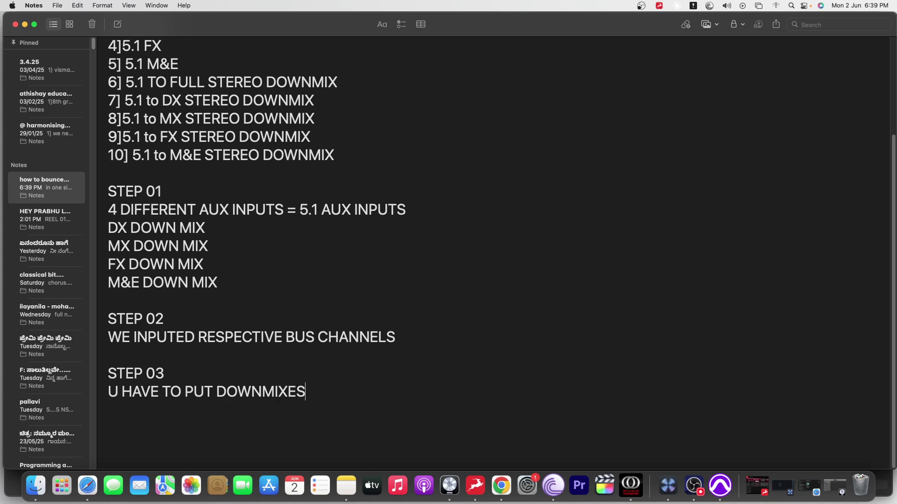
key(BackSpace)
text(R = SOUND FIELD)
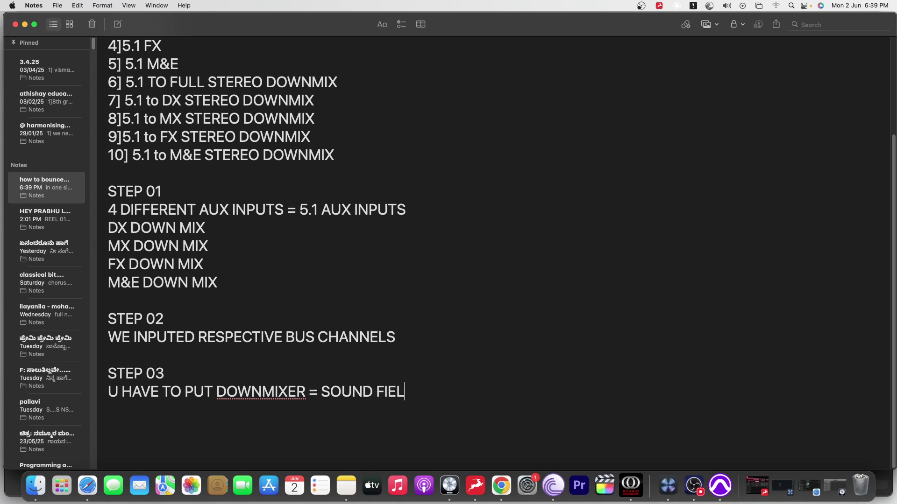
Step: Minimize the note to return to Pro Tools and increase the DX DOWN MIX track's height
click(25, 24)
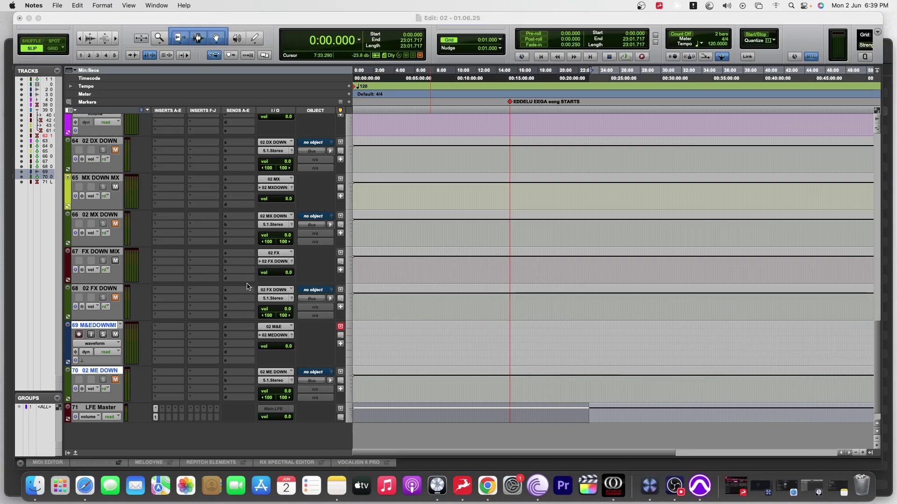
scroll(237, 276, up, 3)
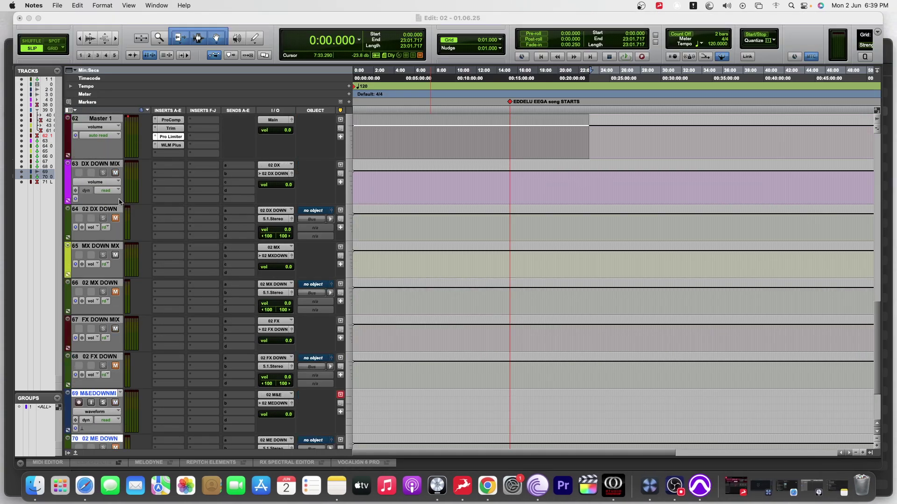
click(116, 205)
drag(116, 204, 116, 231)
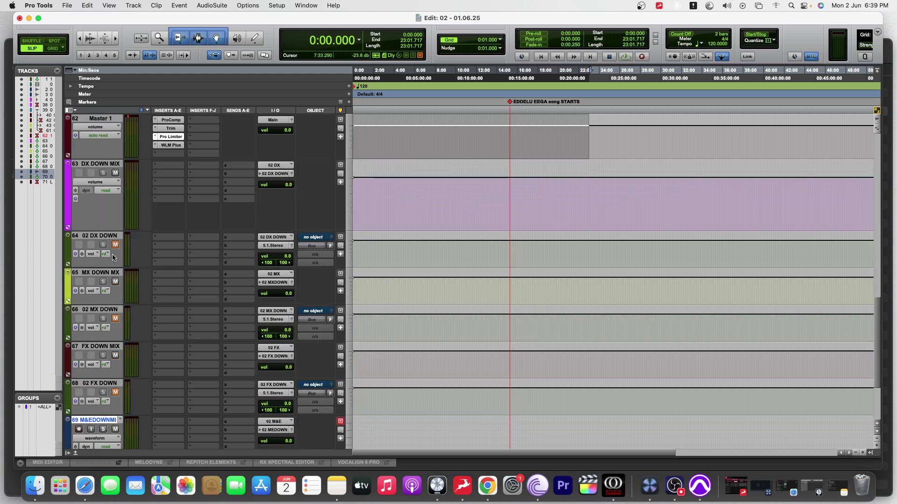
scroll(129, 301, down, 2)
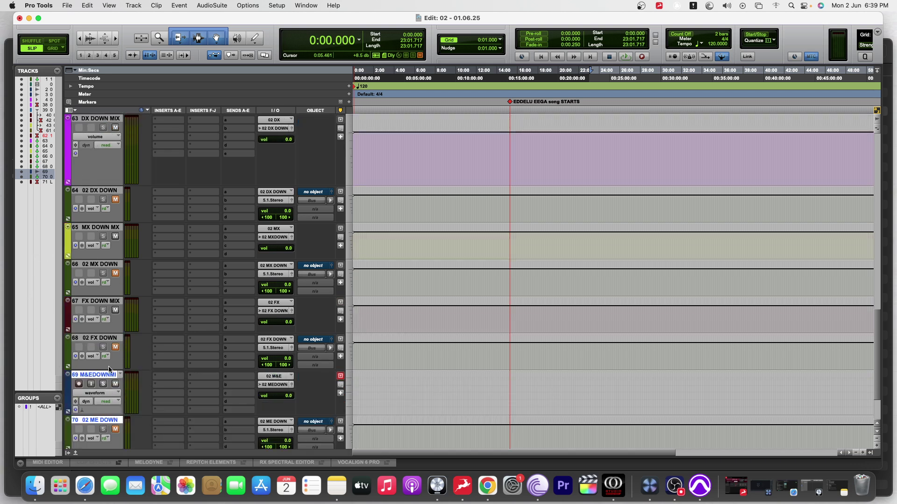
scroll(140, 186, up, 3)
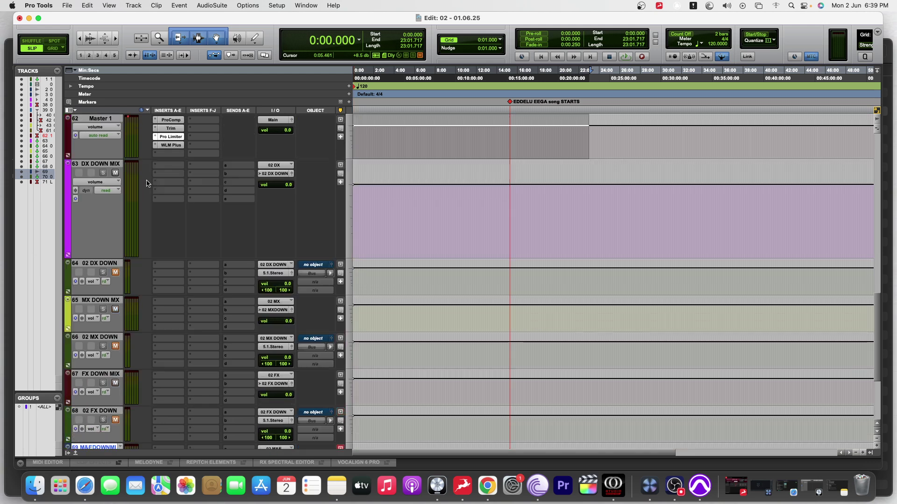
Step: Insert the multichannel Sound Field plugin DownMixer (5.1/stereo) in the DX DOWN MIX track's first insert slot and reposition its open window
click(170, 167)
mouse_move(208, 167)
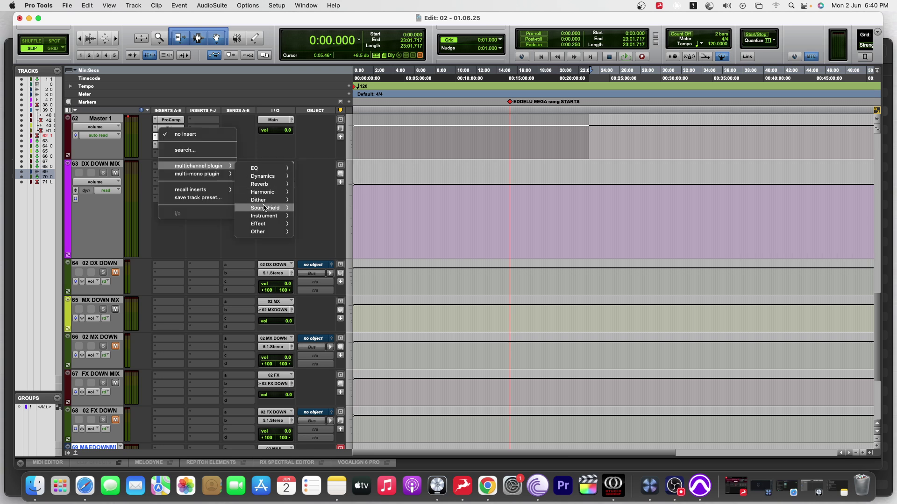
mouse_move(264, 208)
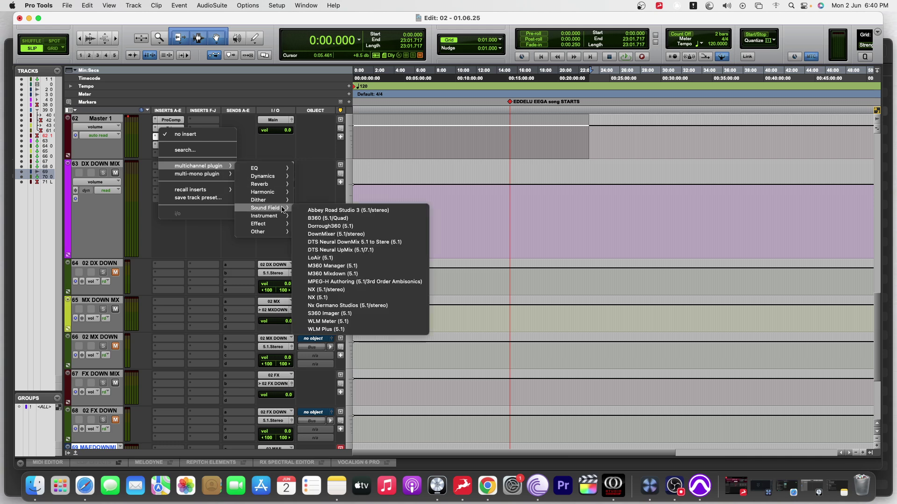
click(346, 234)
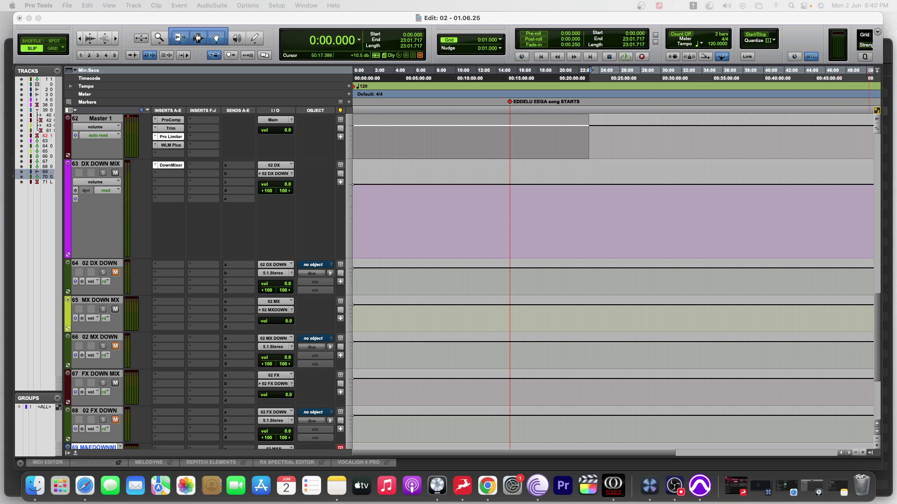
click(170, 165)
drag(532, 163, 433, 114)
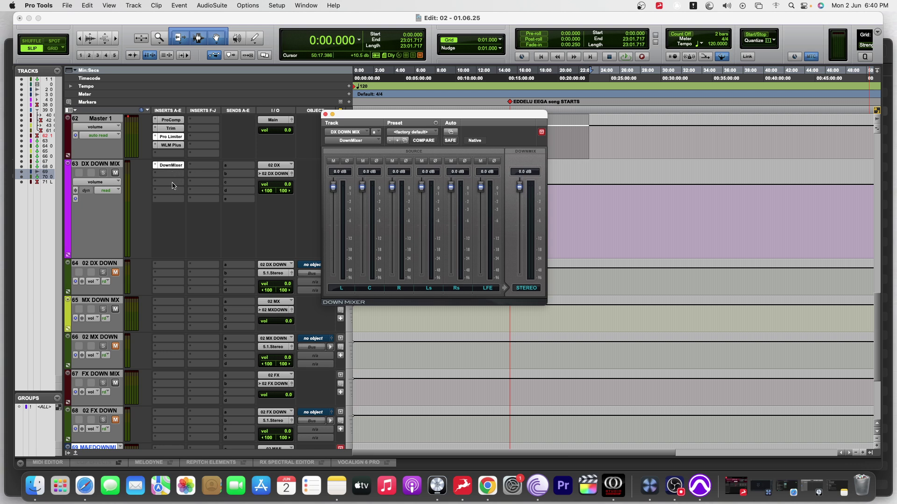
Step: Copy DownMixer from DX DOWN MIX to the MX DOWN MX track's first insert, and insert multichannel Sound Field DownMixer (5.1/stereo) on FX DOWN MIX
click(326, 115)
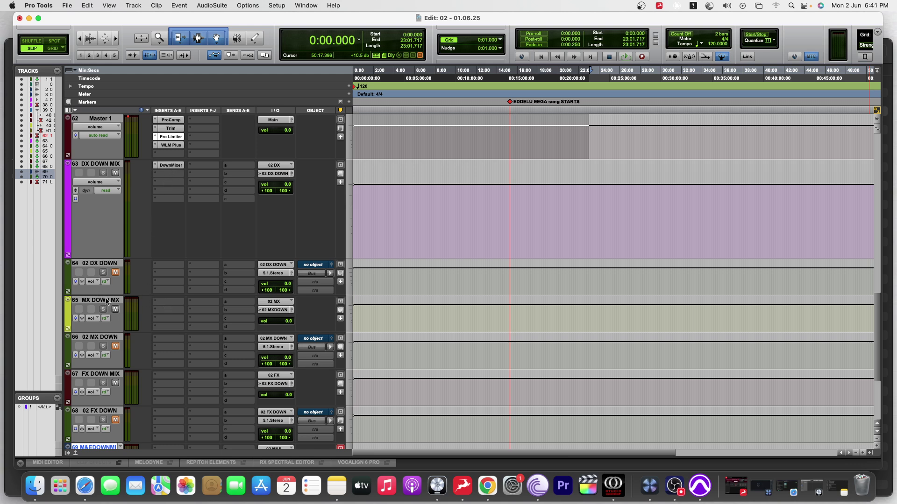
drag(176, 167, 174, 303)
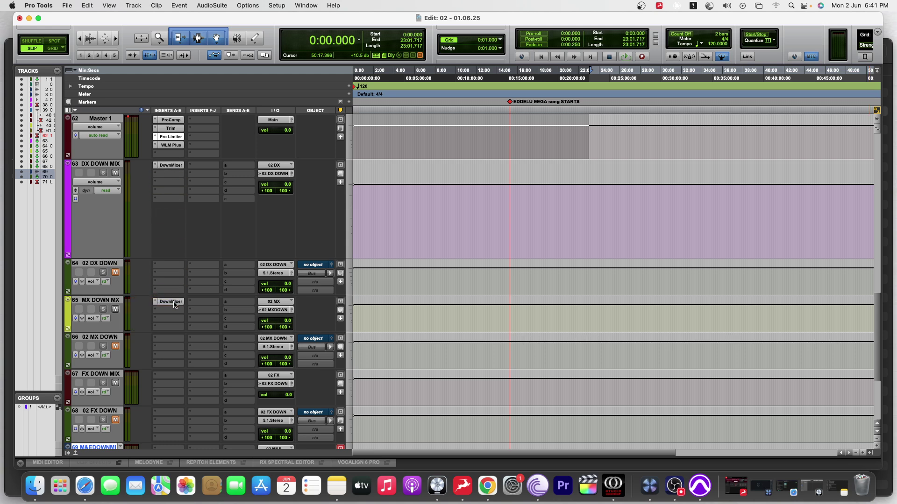
scroll(137, 325, down, 5)
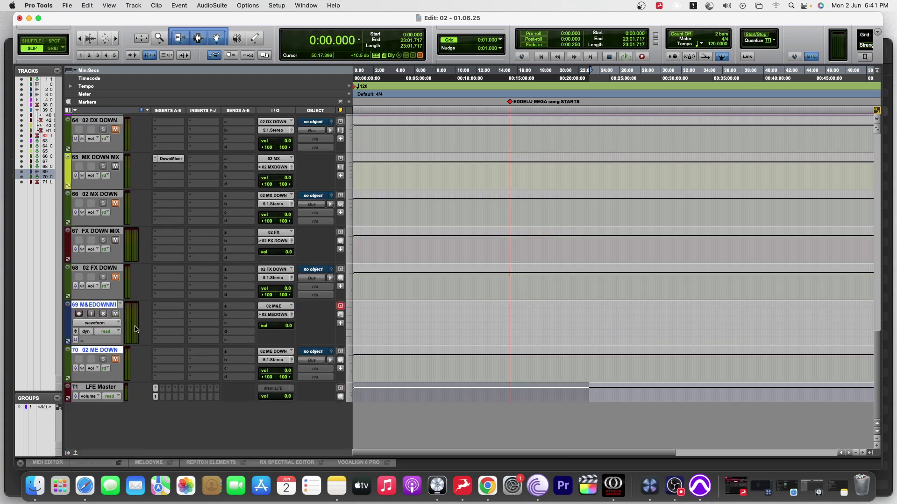
click(171, 233)
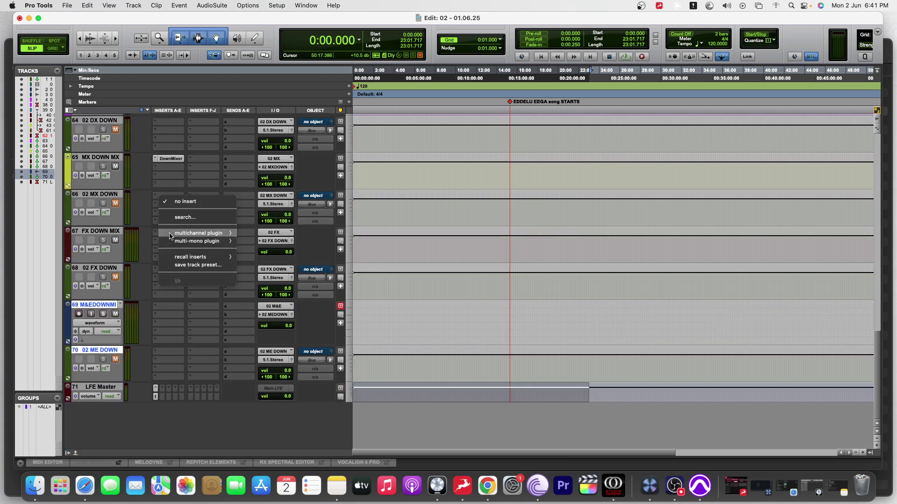
mouse_move(245, 232)
mouse_move(268, 276)
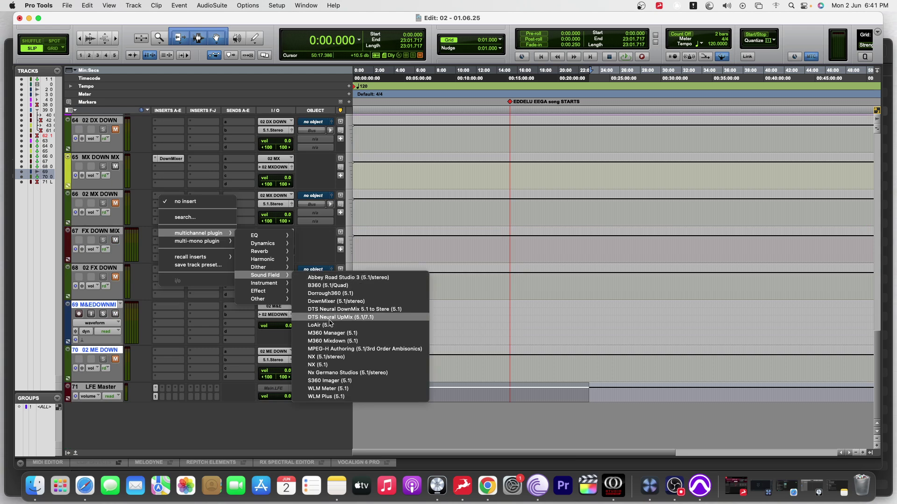
click(335, 302)
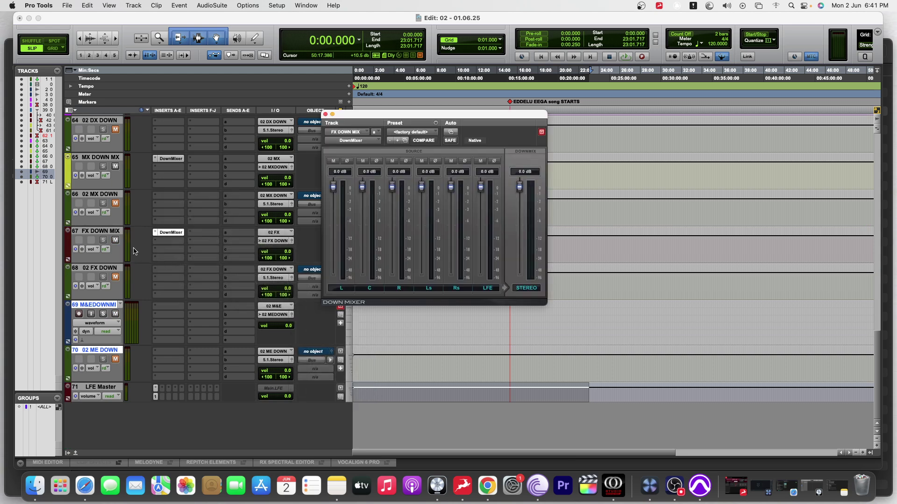
Step: Copy the FX DOWN MIX track's DownMixer to the M&E DOWNMIX track's first insert slot and close the plugin window
click(171, 234)
drag(170, 235, 170, 307)
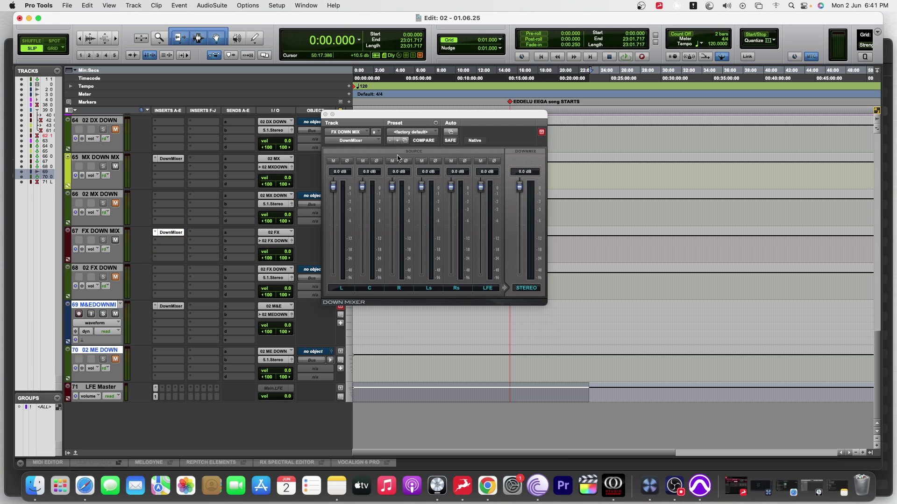
click(325, 114)
Step: Select the reel from its start to 22:28.949, open the bounce settings and add 02 DX DOWN (Stereo) as a mix source
scroll(477, 226, up, 20)
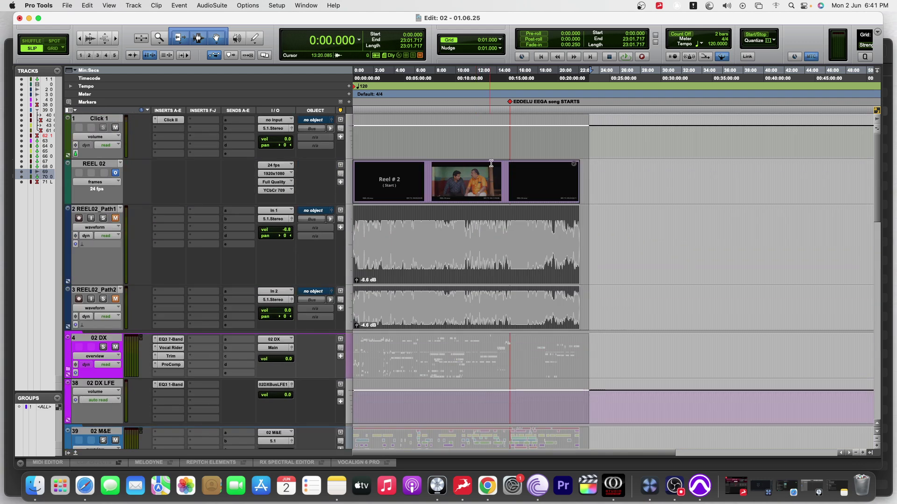
drag(395, 112, 309, 111)
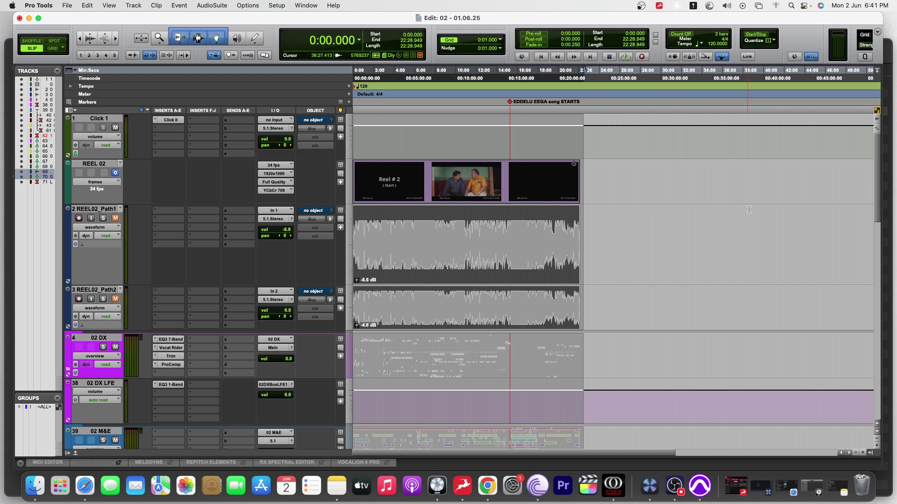
key(alt+super+b)
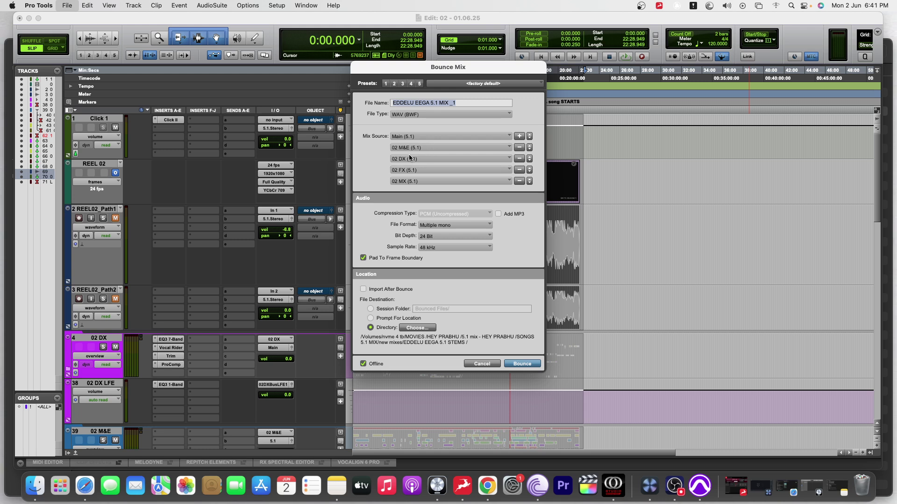
click(521, 136)
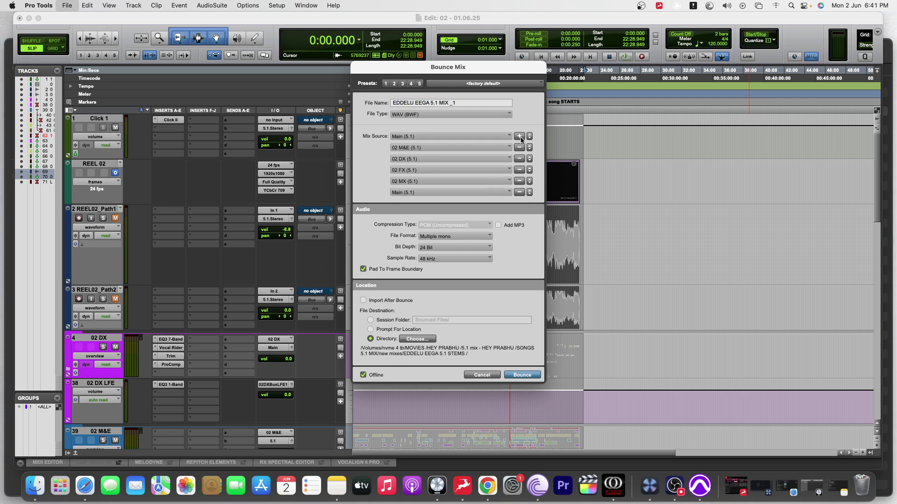
click(519, 137)
click(519, 136)
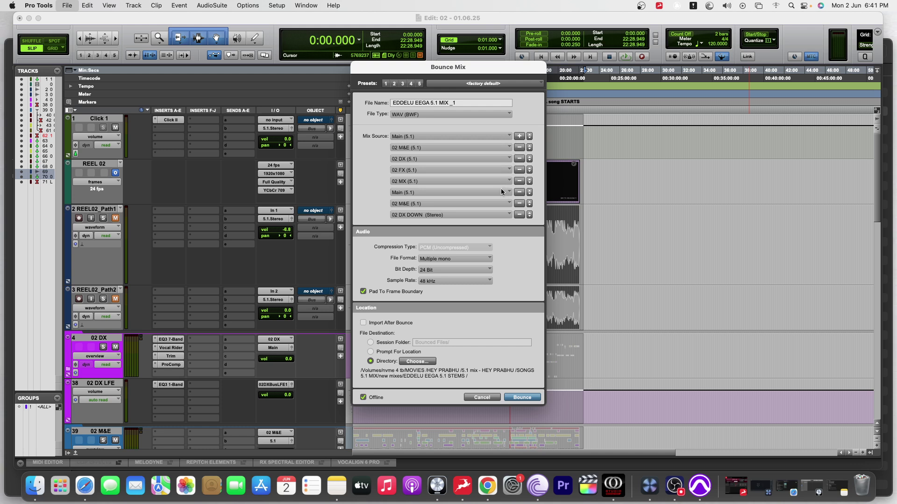
click(520, 192)
click(519, 192)
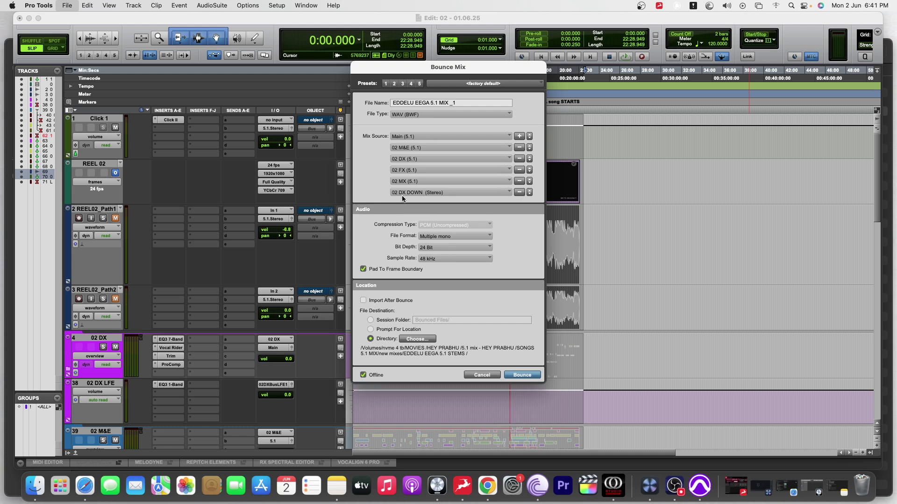
Step: Add 02 MX DOWN, 02 FX DOWN and 02 ME DOWN (Stereo) as further mix sources, removing the extra Main (5.1) entry
click(518, 136)
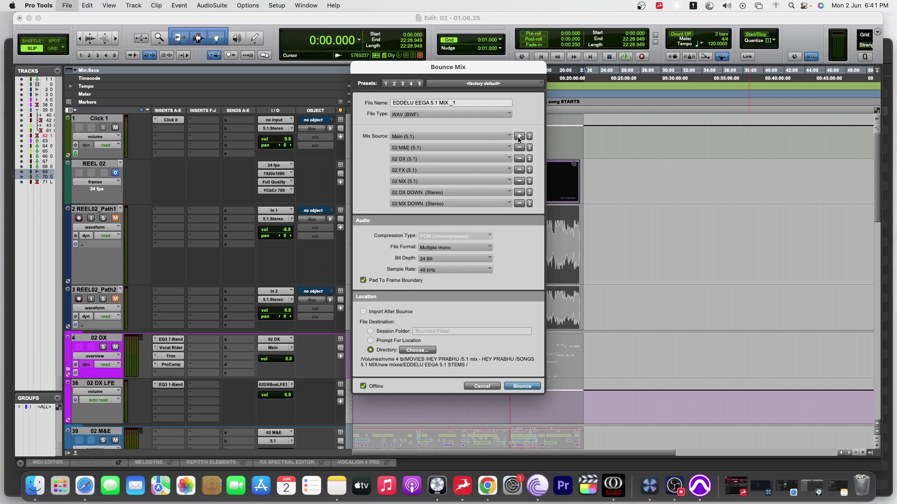
click(519, 136)
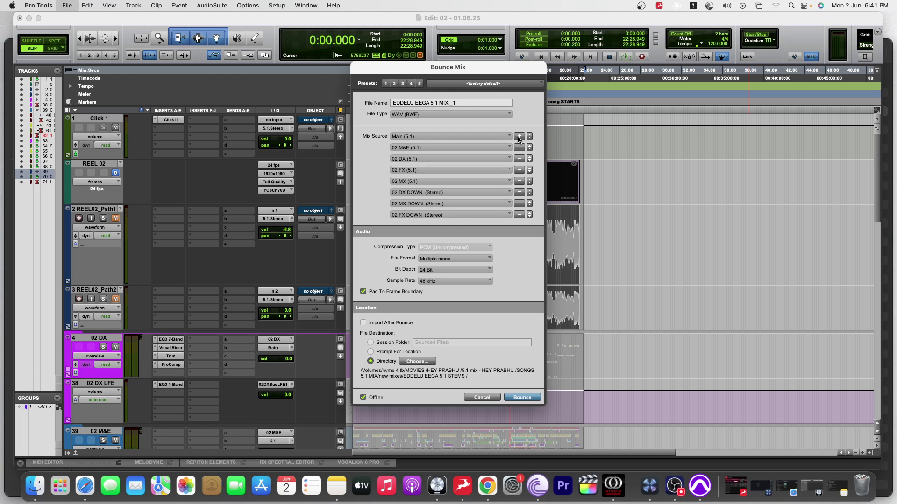
click(518, 136)
click(519, 137)
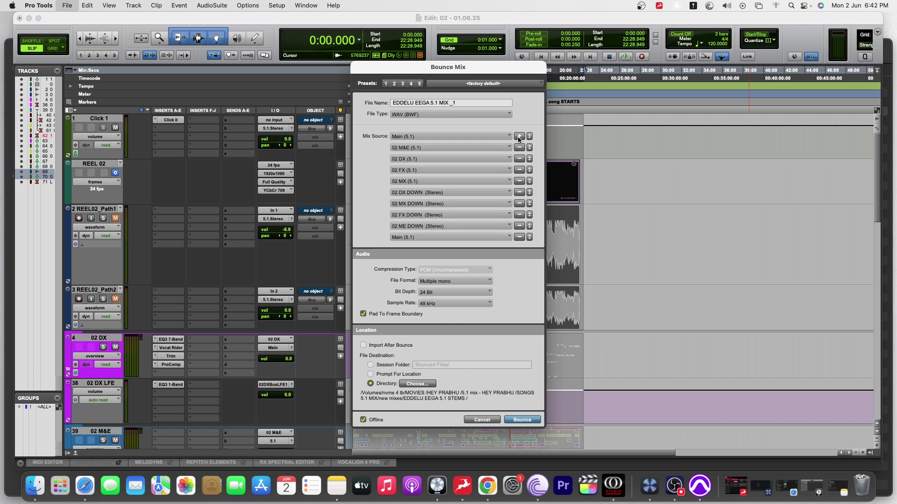
click(519, 238)
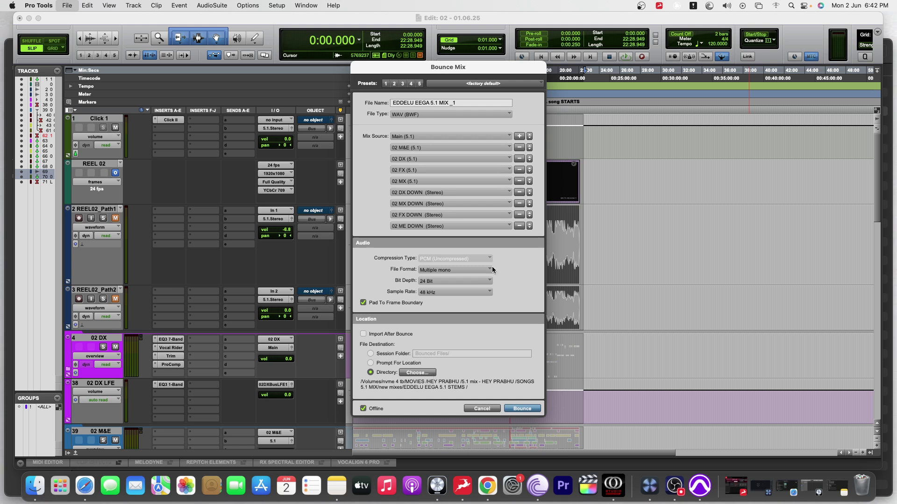
Step: Remove the four stereo downmix sources from the bounce settings and cancel the bounce
click(519, 226)
click(519, 215)
click(519, 204)
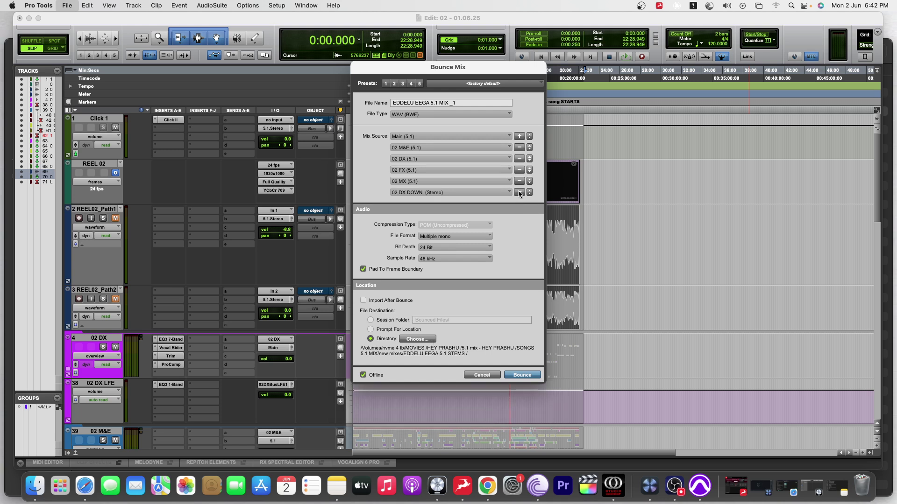
click(519, 193)
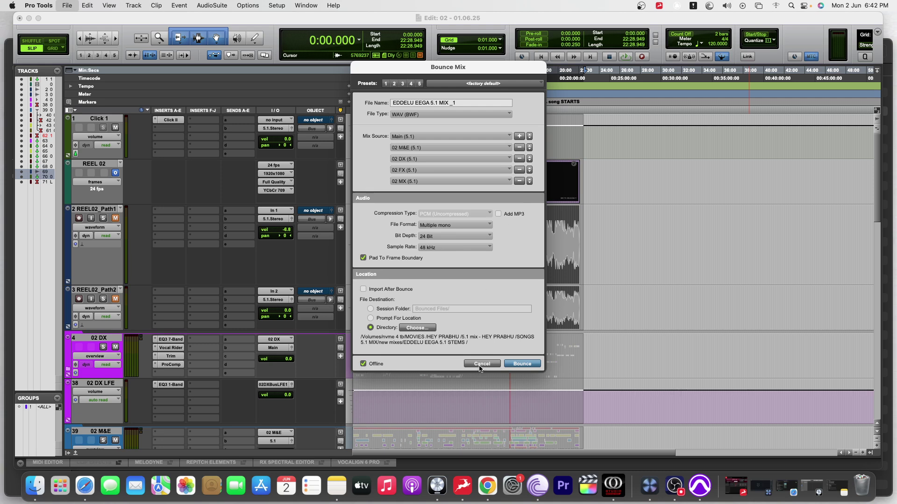
click(482, 363)
Step: Rename the DX DOWN MIX track as DX STEREO DOWNMIX, copying the STEREO DOWNMIX part of the name for reuse
scroll(208, 369, down, 3)
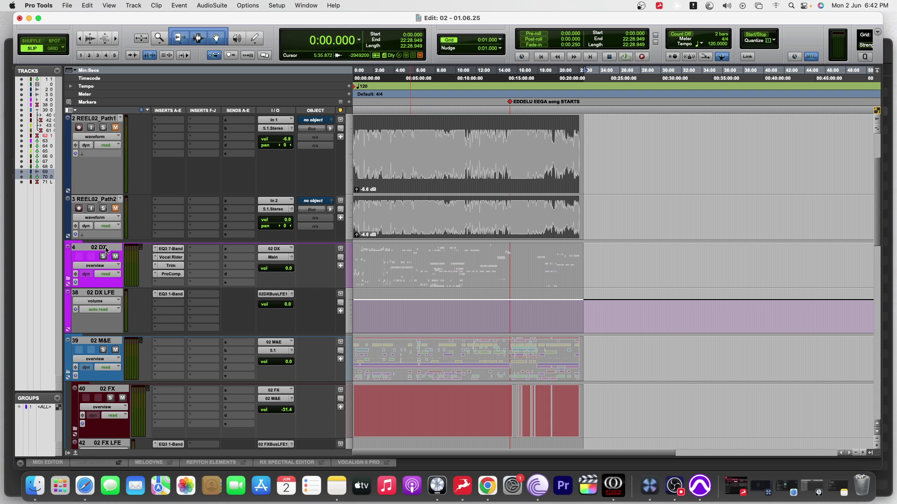
scroll(139, 299, down, 15)
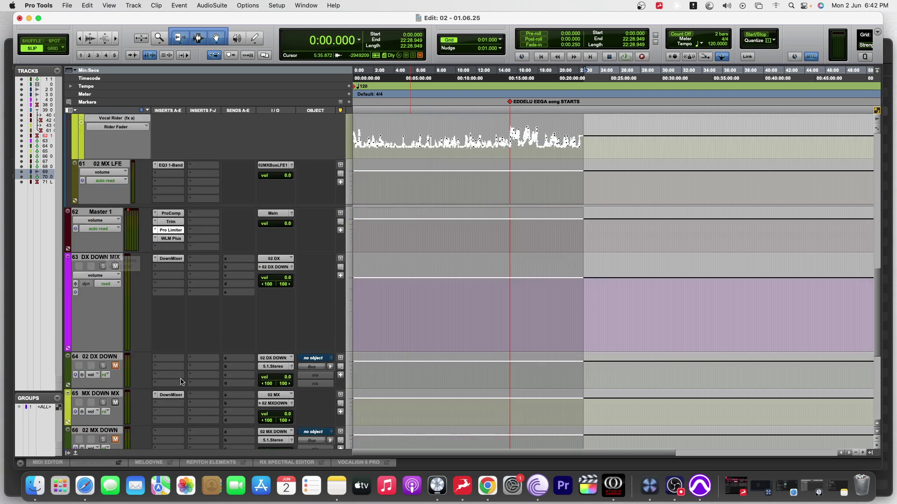
scroll(135, 276, up, 2)
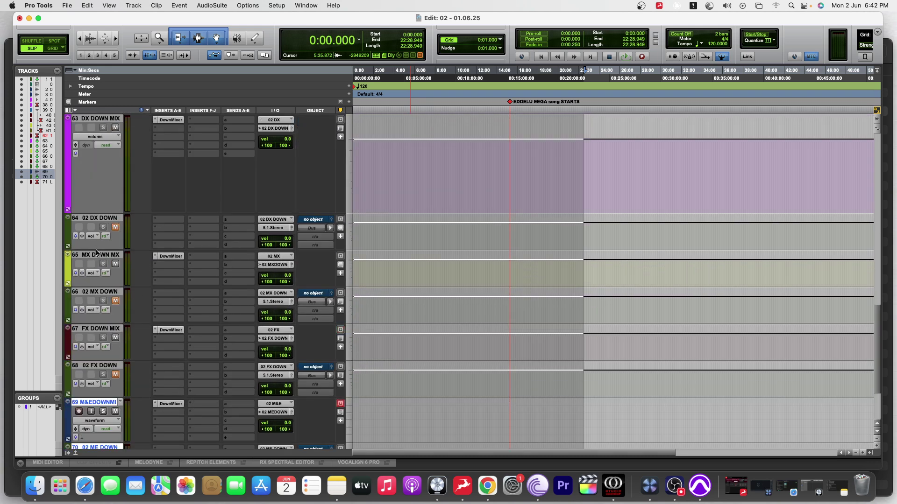
double_click(107, 119)
click(431, 154)
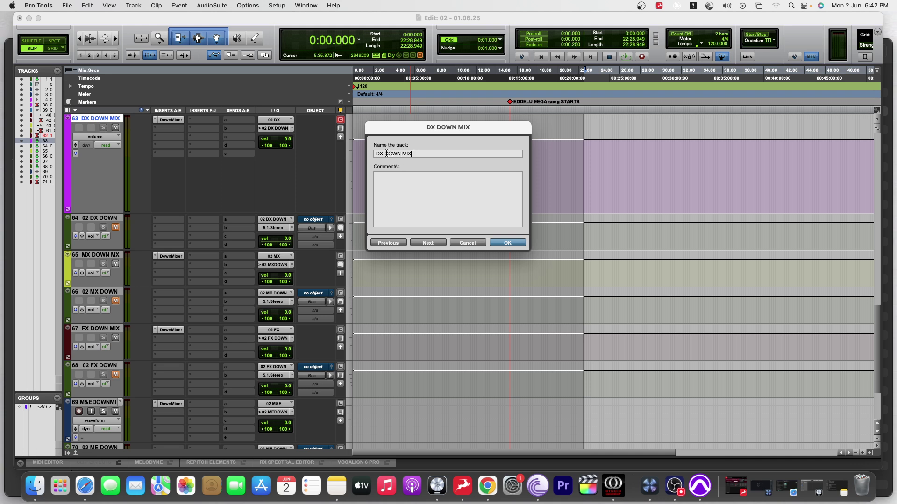
drag(385, 154, 431, 158)
text(STEREO DOW)
drag(384, 153, 441, 151)
key(super+c)
click(507, 243)
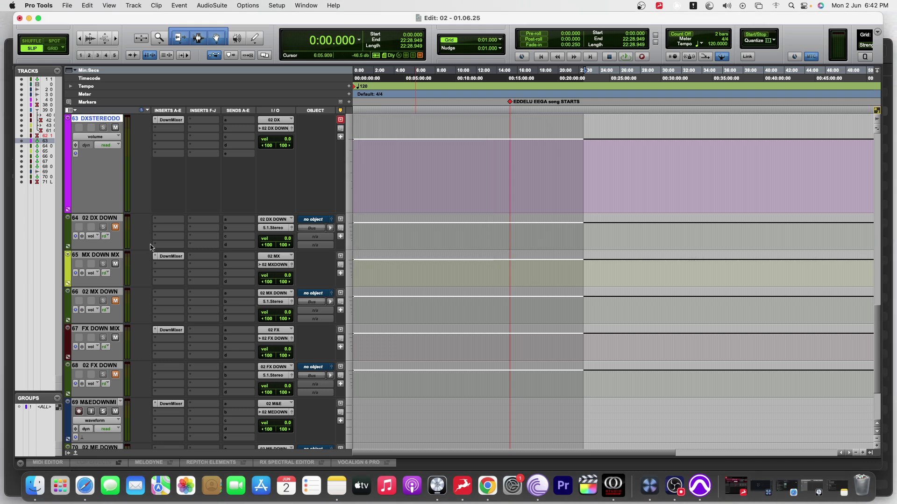
Step: Rename the MX DOWN MX track as MX STEREO DOWNMIX using the copied text
double_click(95, 256)
click(410, 154)
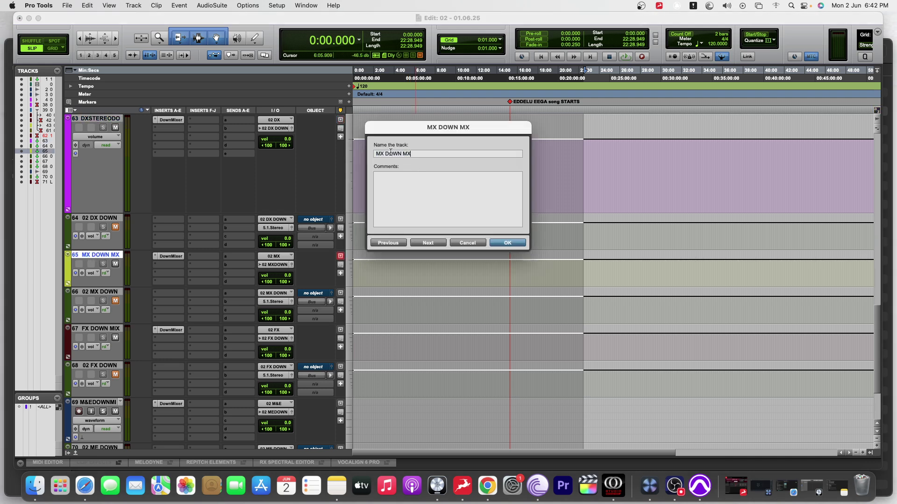
drag(384, 153, 423, 154)
key(super+v)
click(522, 242)
Step: Rename the FX DOWN MIX track as FX STEREO DOWNMIX using the copied text
click(103, 329)
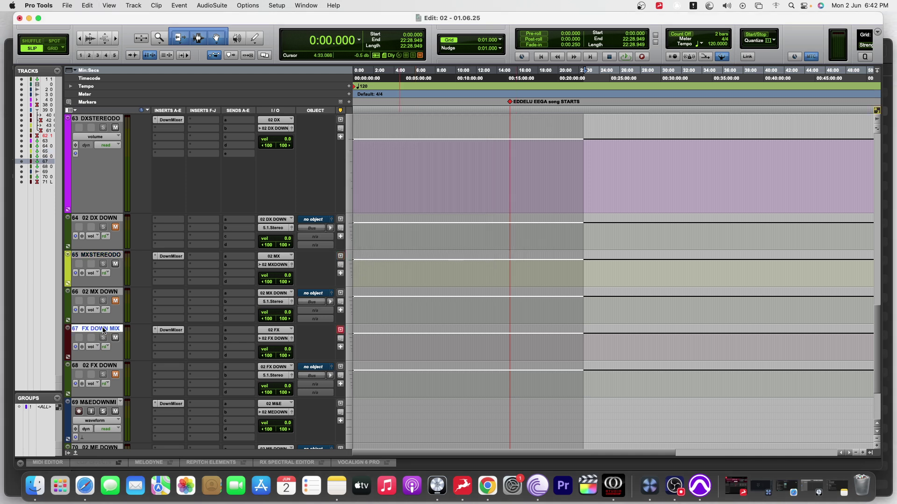
double_click(103, 330)
click(384, 153)
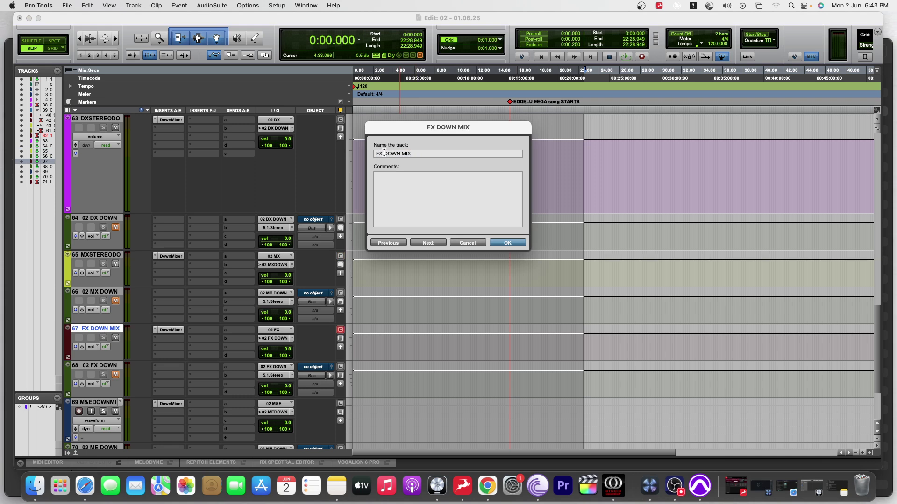
double_click(384, 154)
click(421, 150)
drag(383, 154, 432, 152)
key(super+v)
click(517, 242)
Step: Rename the M&E DOWNMIX track as M&E STEREO DOWNMIX using the copied text
click(106, 405)
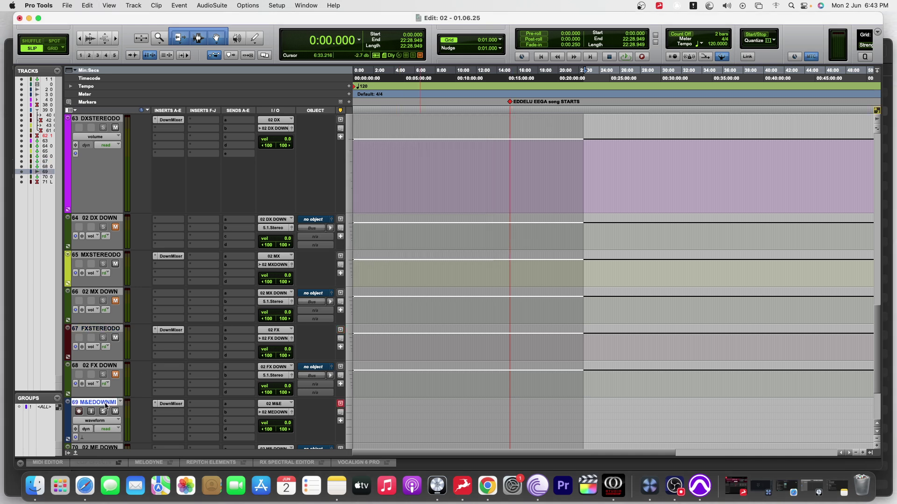
double_click(106, 404)
drag(389, 154, 433, 154)
key(super+v)
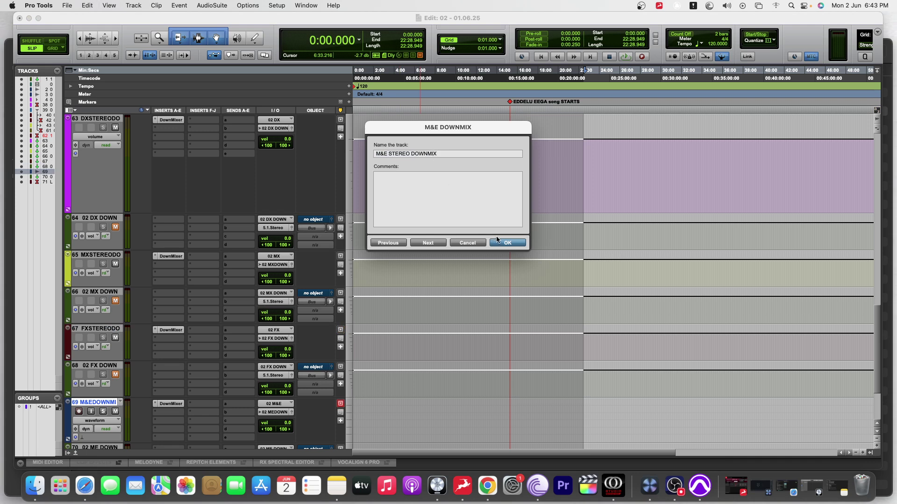
click(507, 243)
Step: Select the timeline from the session start to just past the reel's end, at about 22:15.296, and save the session
scroll(529, 250, up, 15)
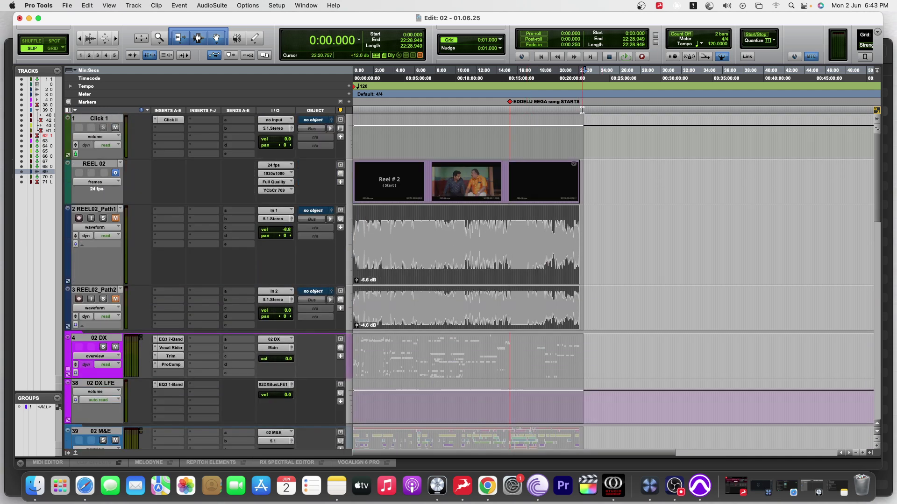
drag(582, 110, 302, 110)
click(727, 195)
click(542, 192)
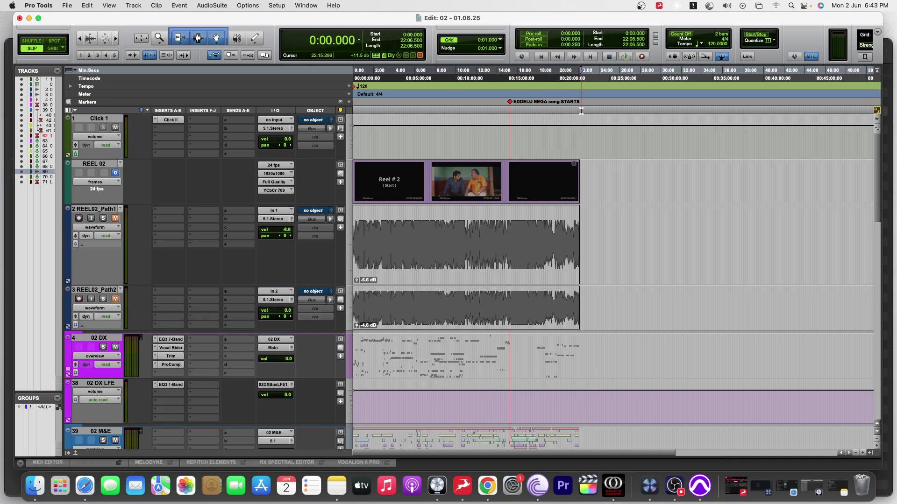
drag(580, 111, 304, 110)
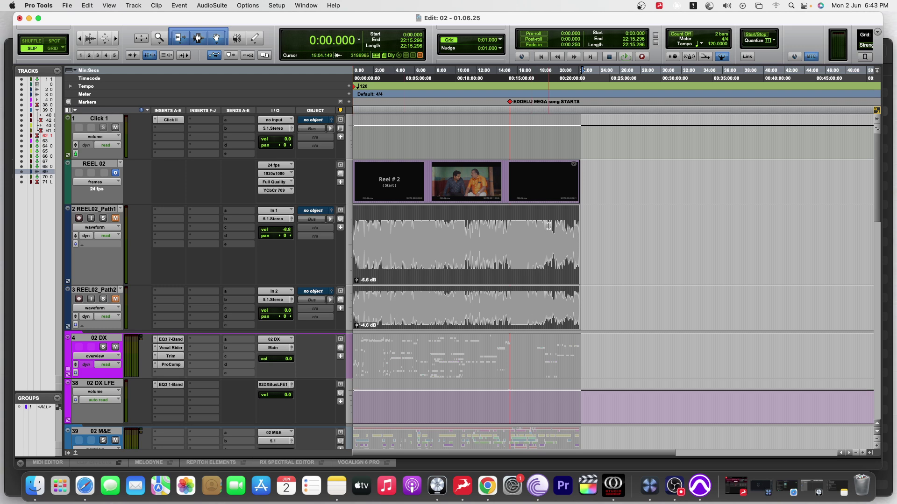
key(super+s)
Step: Open the mix bounce settings and add the 02 DX DOWN, 02 MX DOWN, 02 FX DOWN and 02 ME DOWN stereo sources
key(alt+super+b)
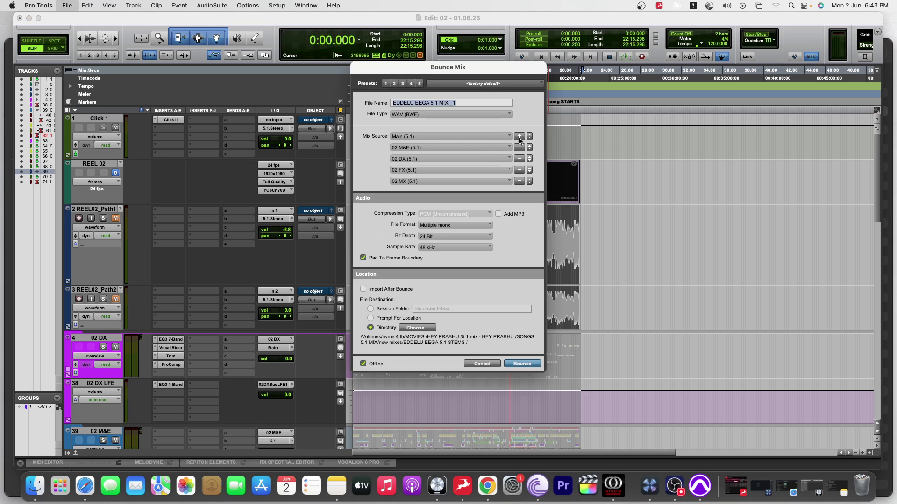
click(519, 136)
click(519, 136)
click(519, 136)
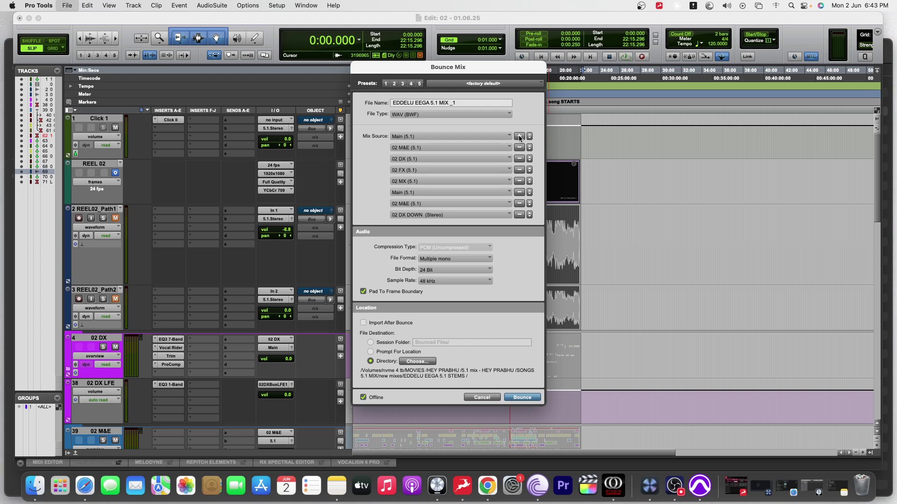
click(519, 136)
click(519, 136)
click(519, 136)
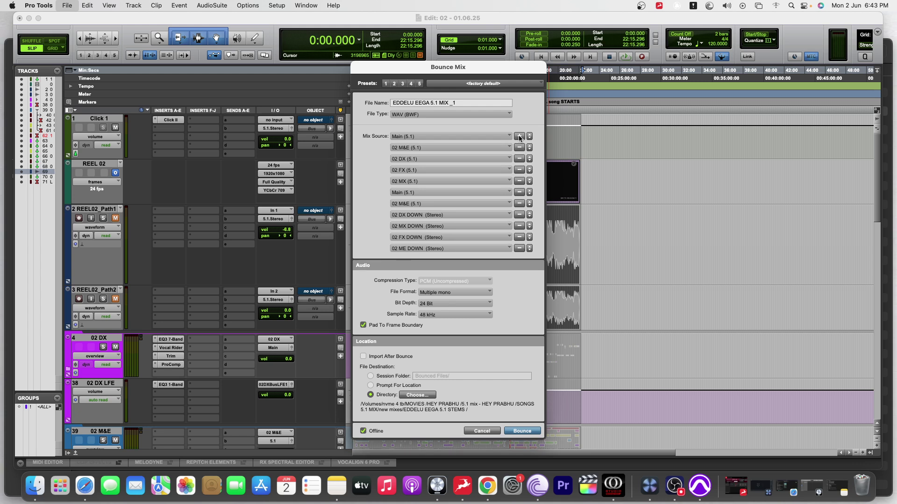
click(519, 136)
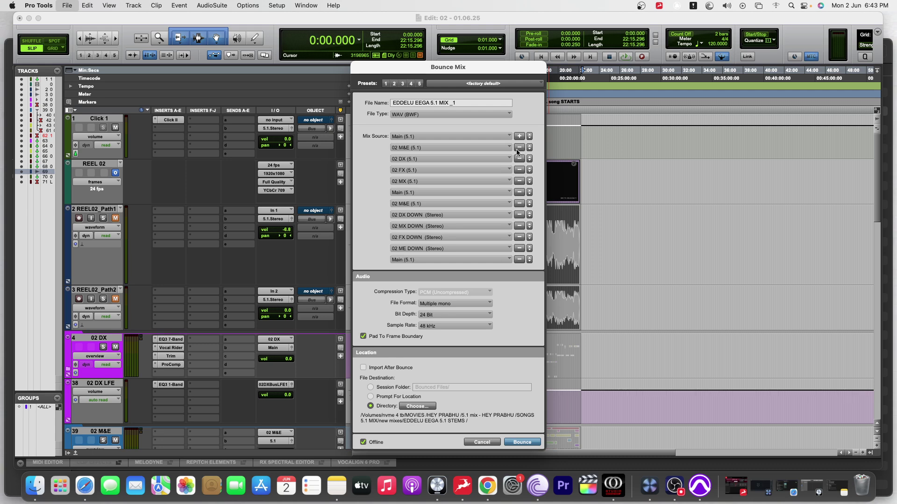
click(519, 259)
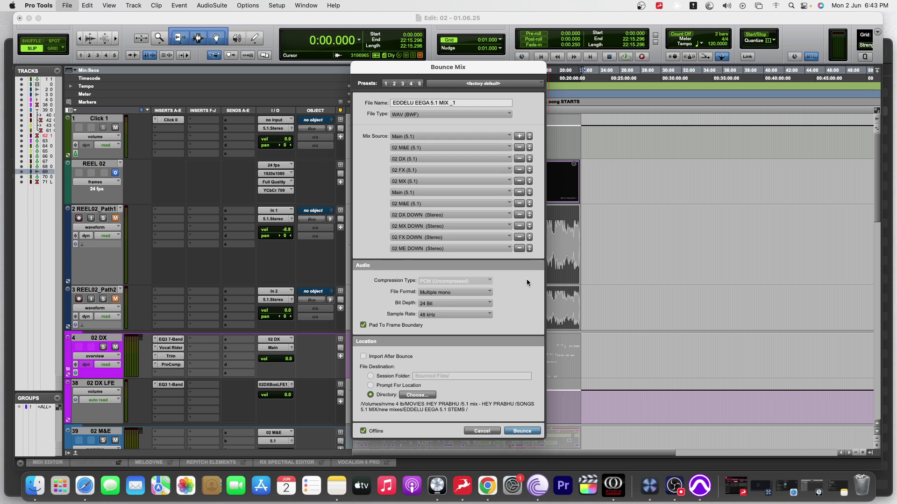
click(519, 136)
click(519, 136)
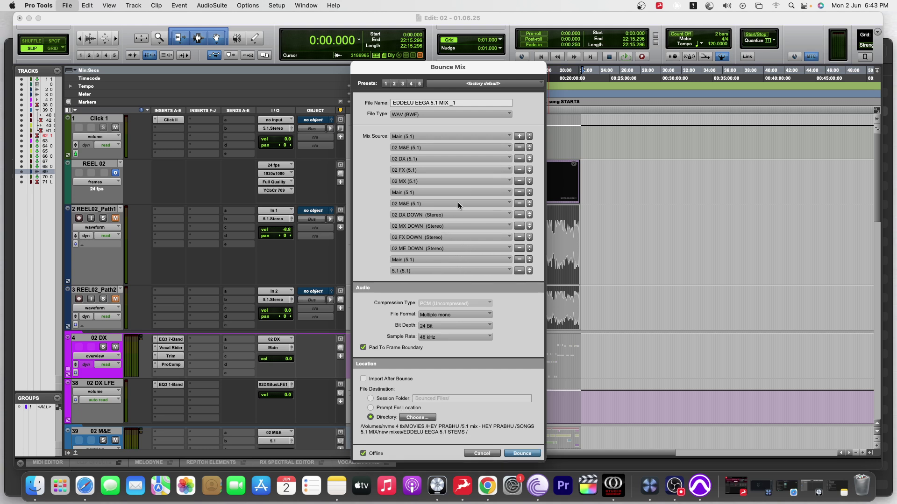
click(520, 259)
click(519, 259)
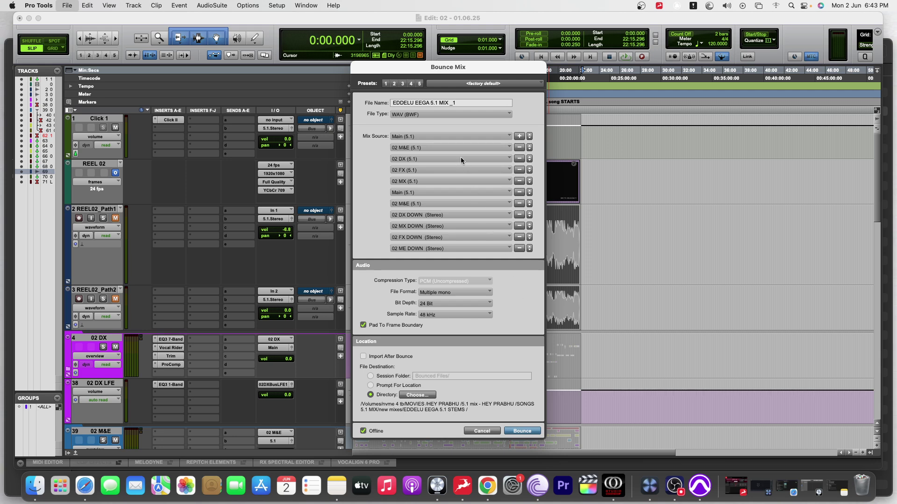
click(481, 430)
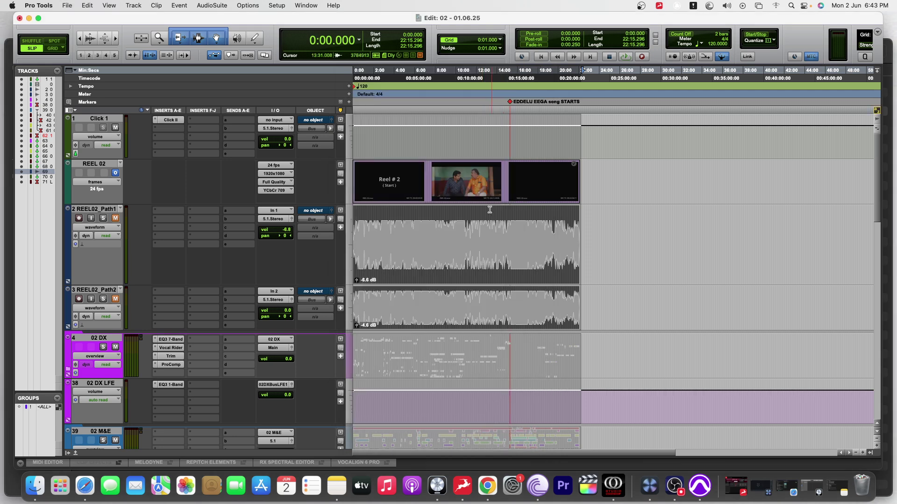
Step: Select the timeline from about 11:39.050 to 15:25.696, ending near the song start marker, and save the session
click(470, 108)
drag(461, 108, 512, 110)
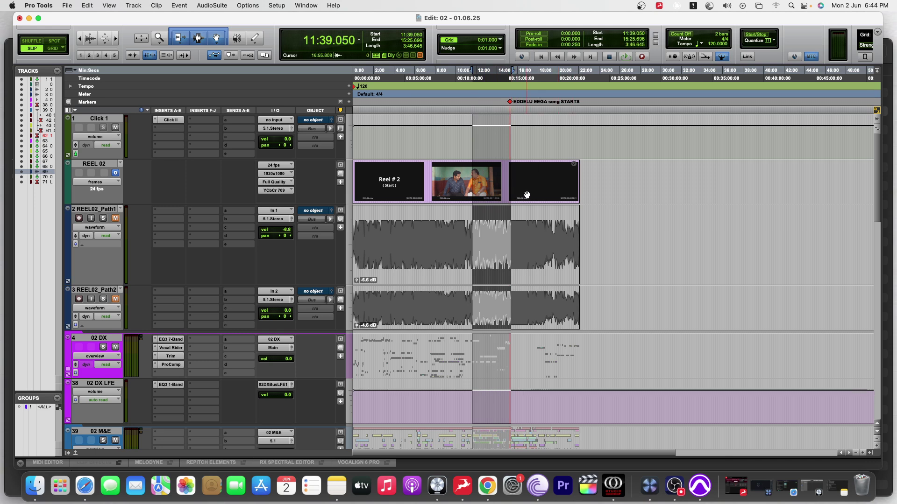
key(super+s)
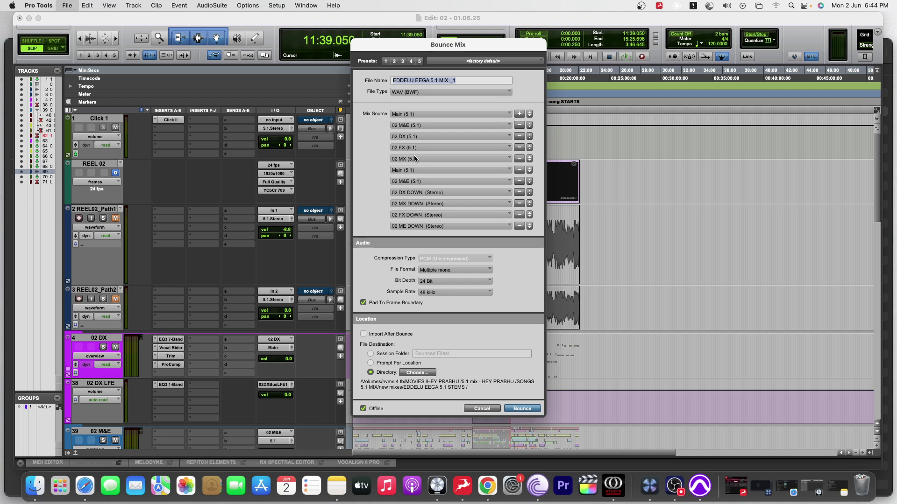
Step: Remove the duplicate Main (5.1) and 02 M&E (5.1) sources from the mix bounce
click(519, 170)
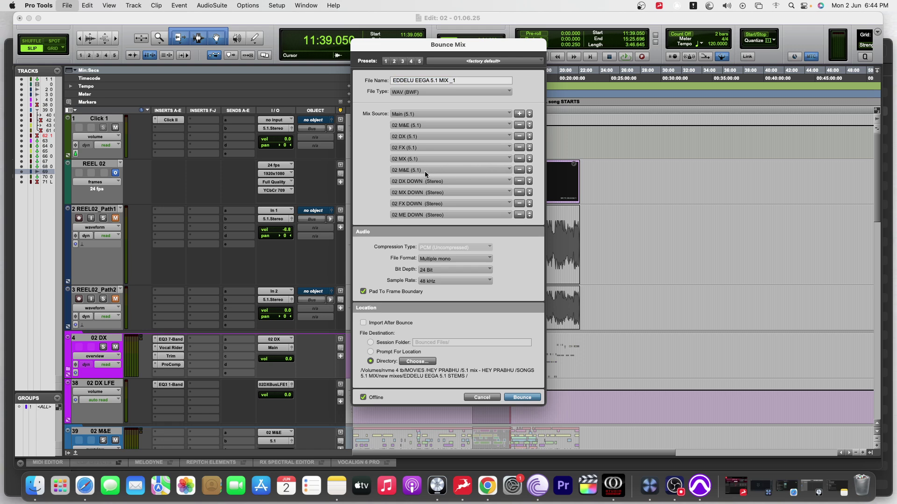
click(519, 170)
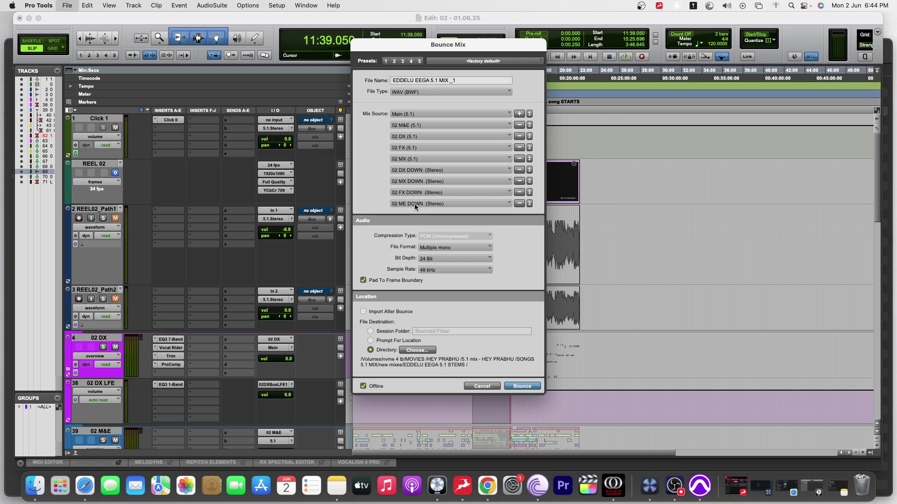
Step: Open the bounce destination chooser and go up to the HEY PRABHU FULL IT TRACKS folder
click(422, 351)
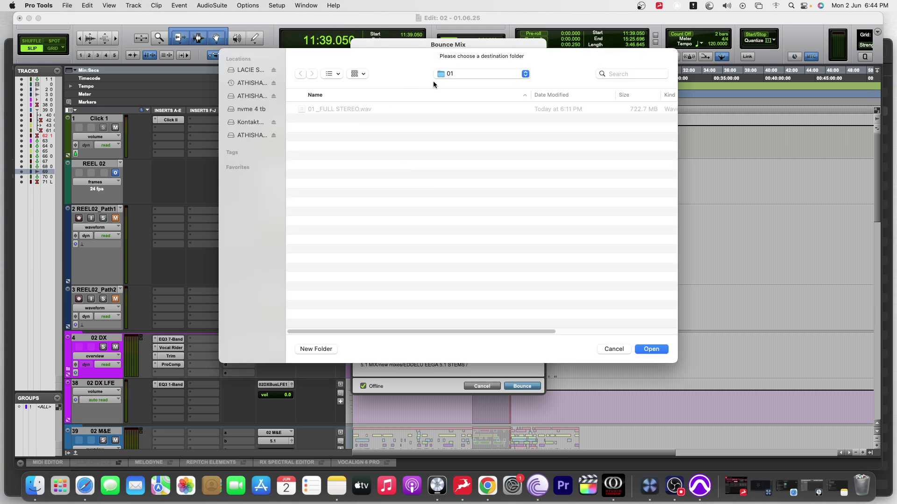
click(451, 73)
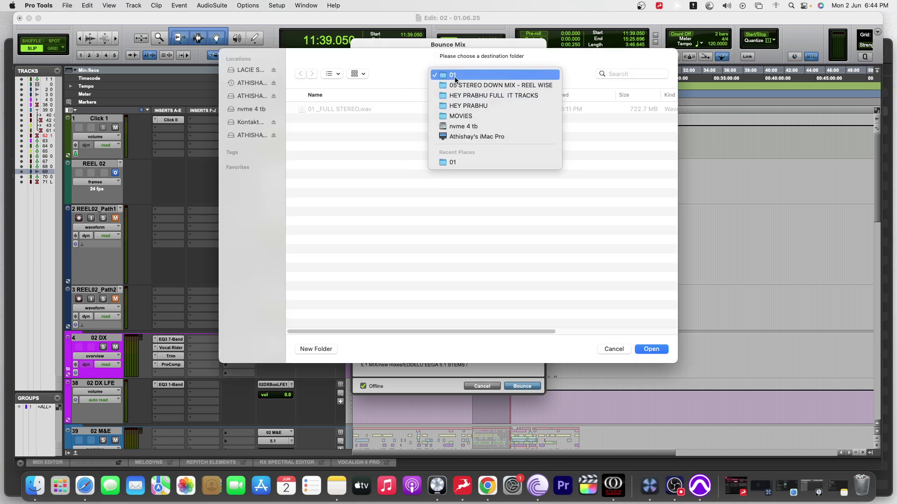
click(485, 90)
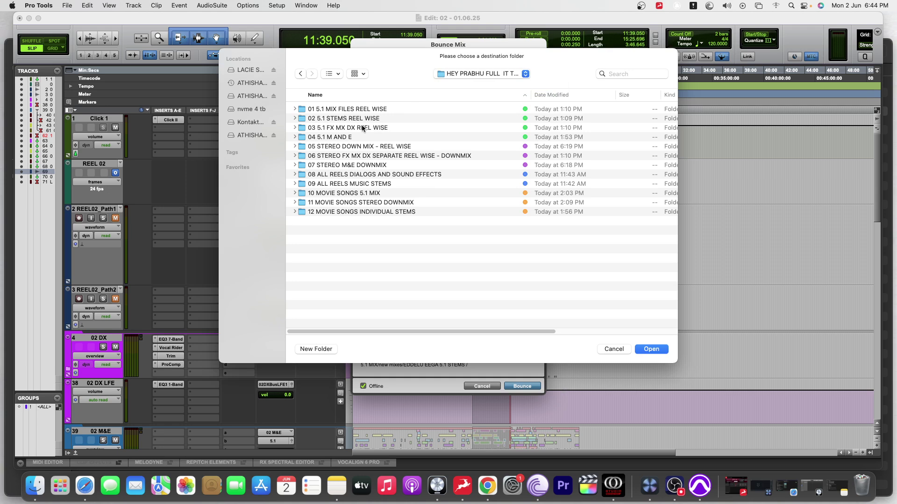
Step: Reveal the HEY PRABHU FULL IT TRACKS folder in Finder, move that window aside and return to the destination chooser
right_click(348, 249)
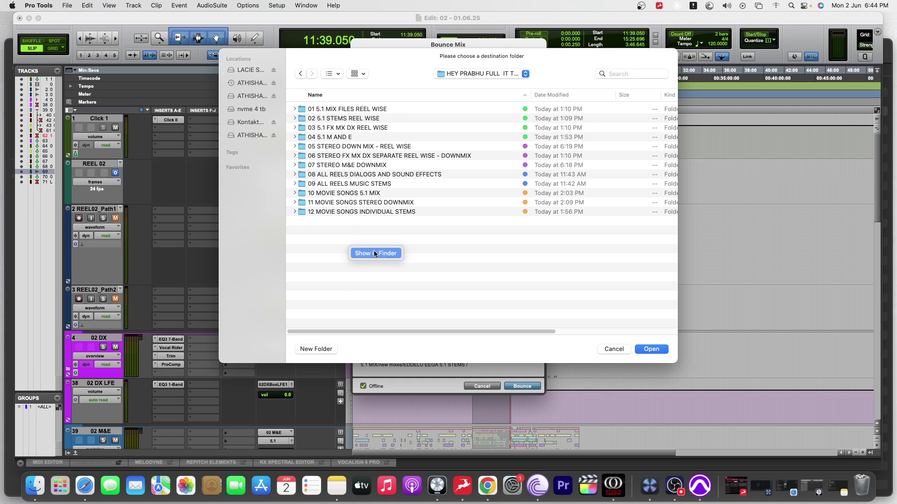
click(394, 253)
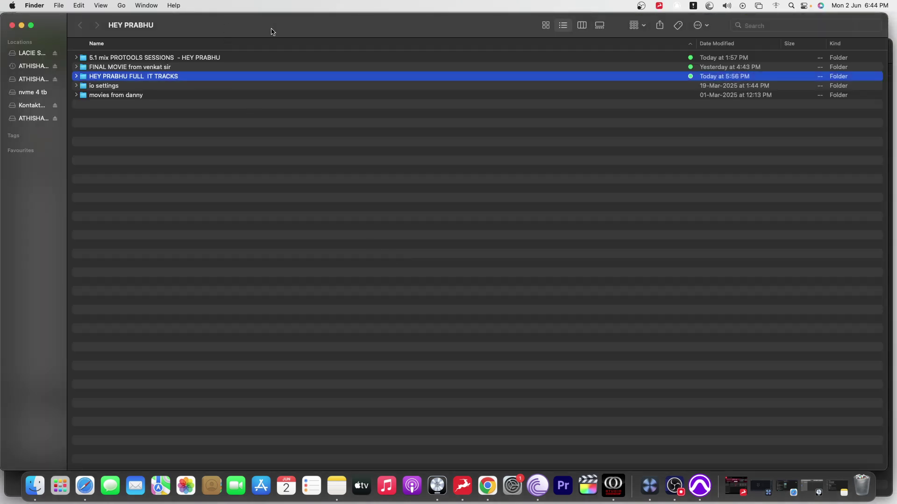
drag(270, 30, 335, 175)
click(382, 74)
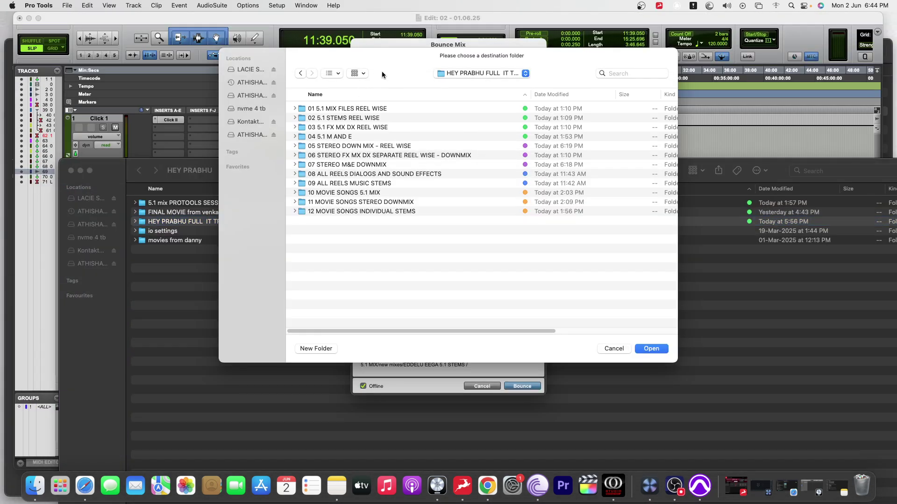
Step: Set the bounce destination to folder 02 inside 01 5.1 MIX FILES REEL WISE and start the offline bounce
click(299, 74)
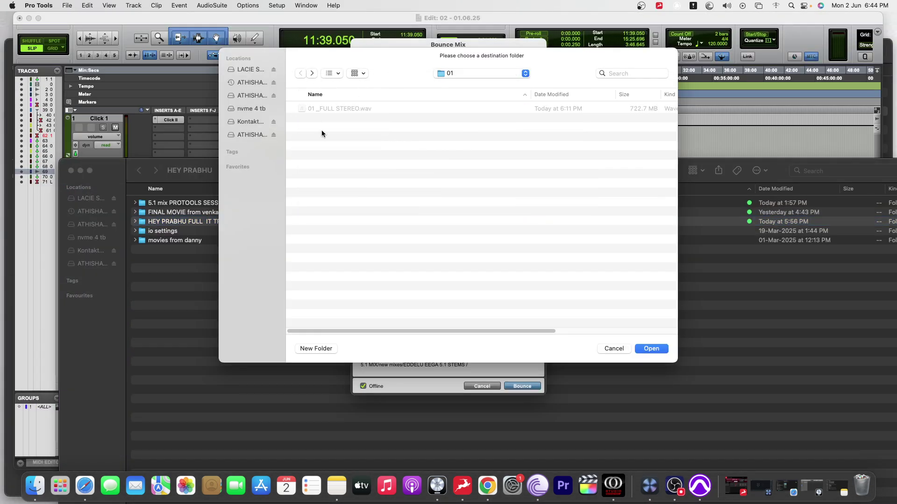
click(437, 74)
click(478, 92)
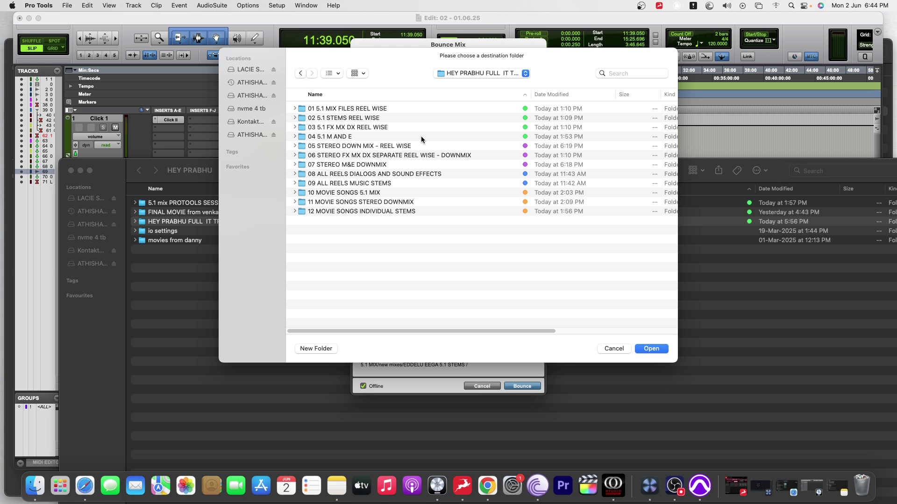
double_click(330, 112)
double_click(355, 119)
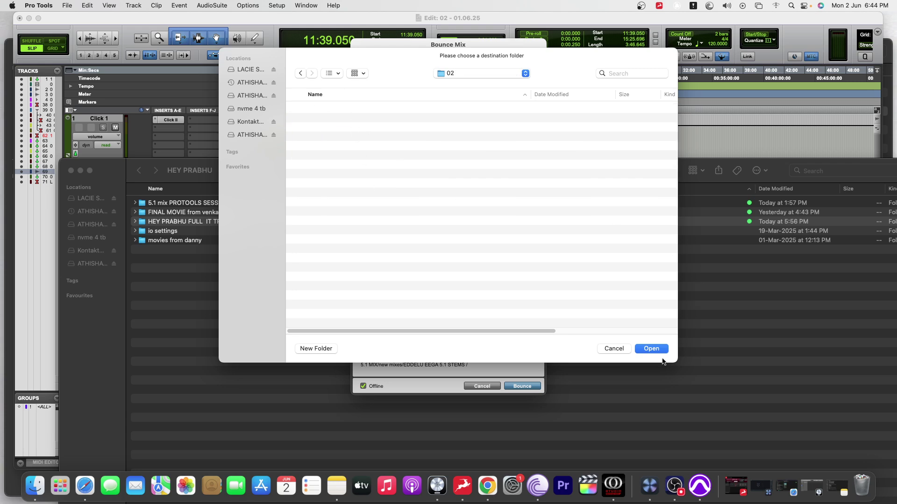
click(647, 350)
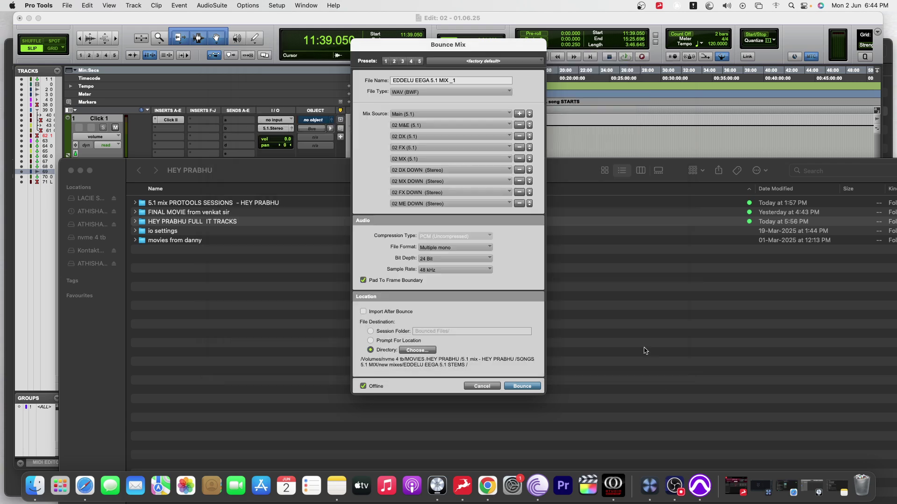
click(529, 388)
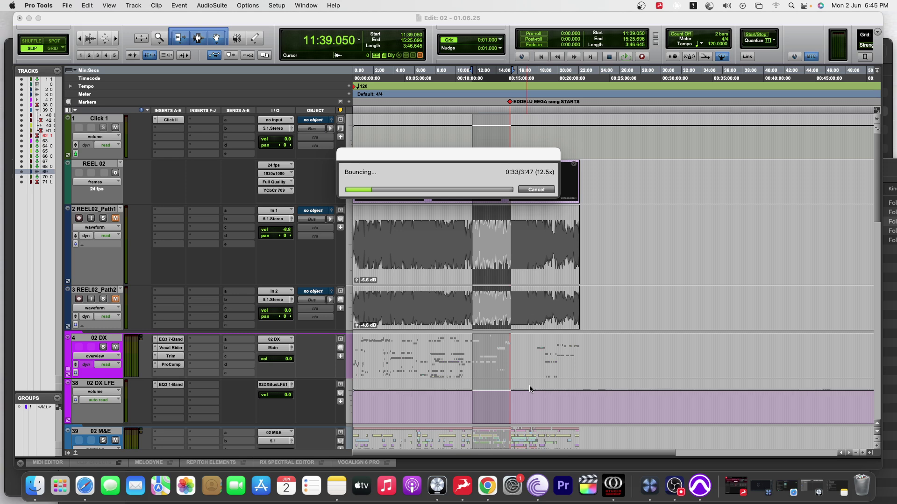
Step: Switch to Notes, review and highlight the deliverables list from 5.1 FULL MIX to M&E STEREO DOWNMIX, and minimize the window
click(337, 485)
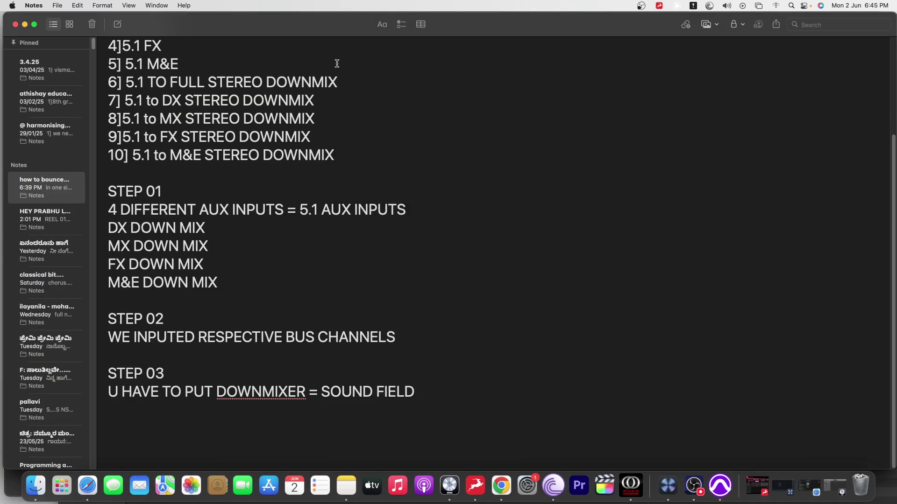
scroll(151, 146, up, 5)
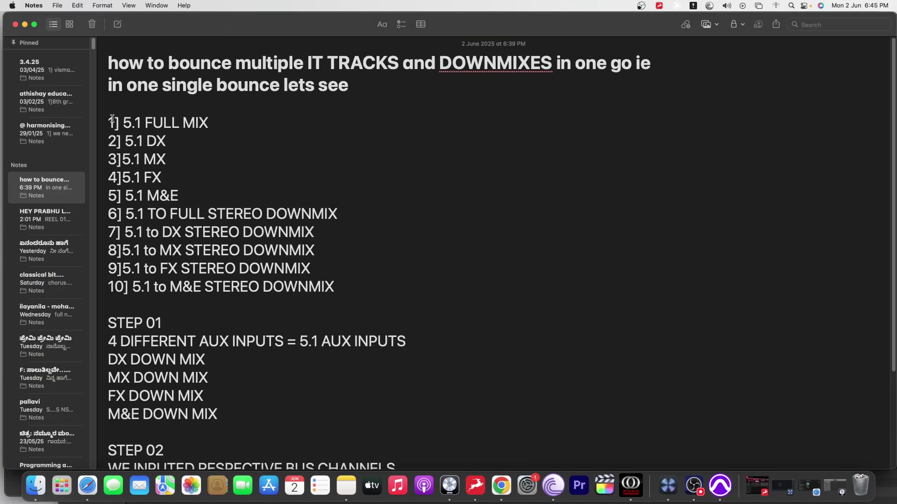
drag(110, 120, 367, 297)
drag(283, 39, 445, 233)
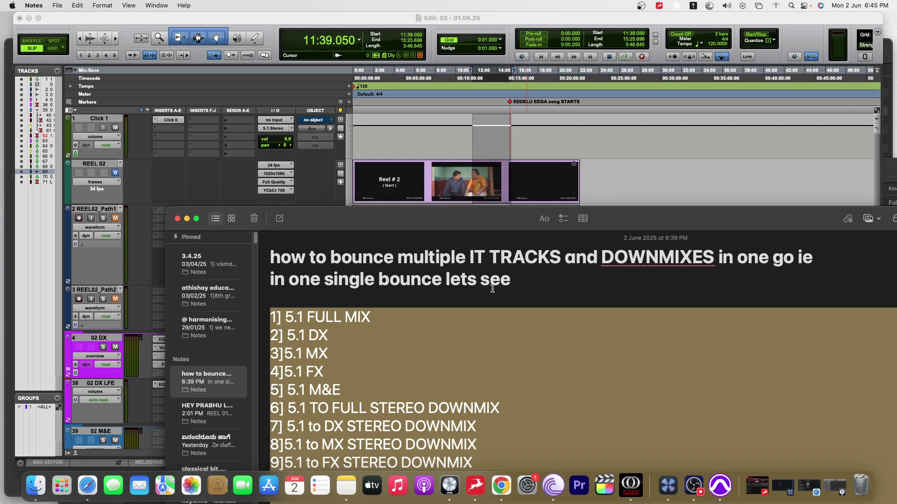
click(187, 219)
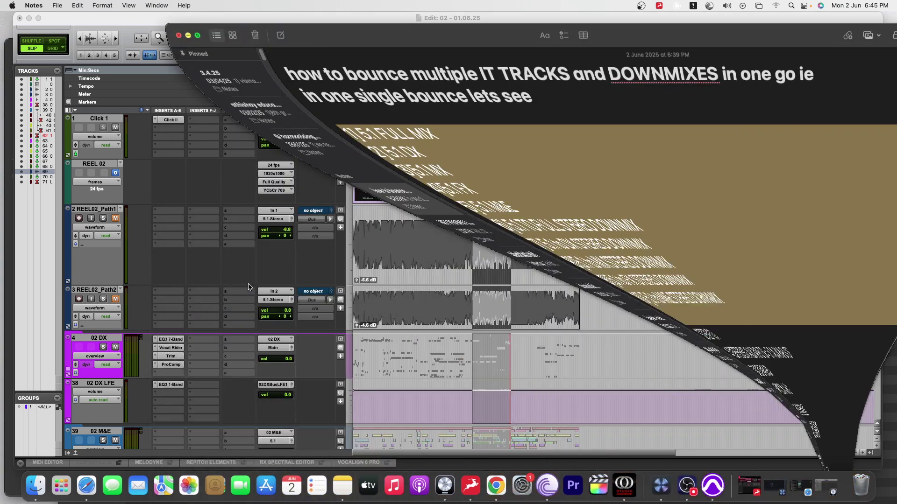
Step: Minimize the session window, switch to Logic Pro and shrink the MANLEY REFERENCE GOLD 2 track to minimum height
click(29, 18)
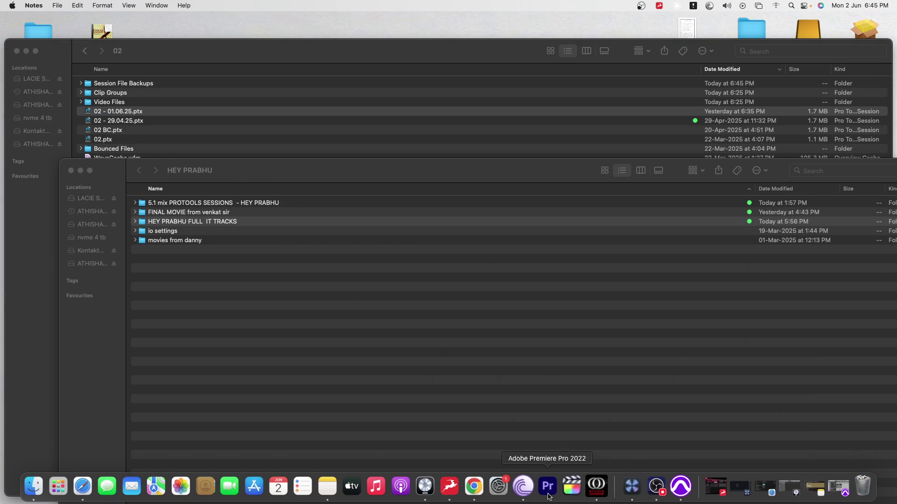
click(425, 486)
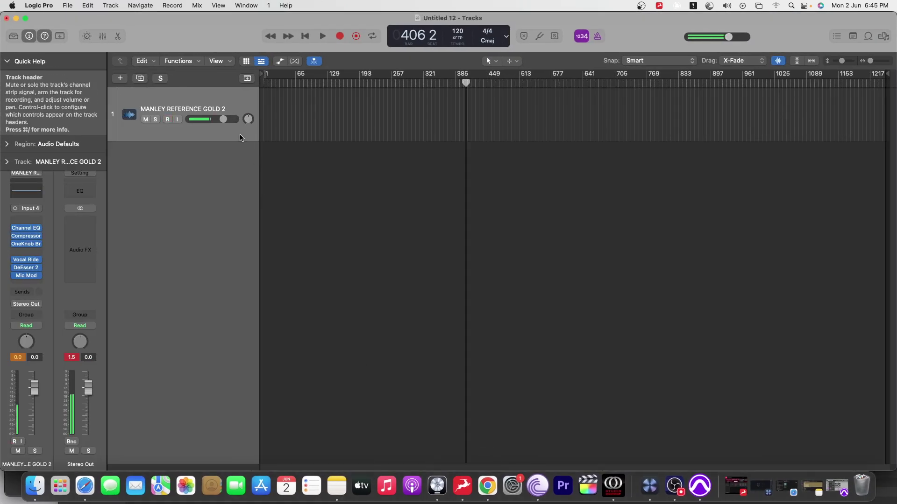
drag(240, 140, 240, 94)
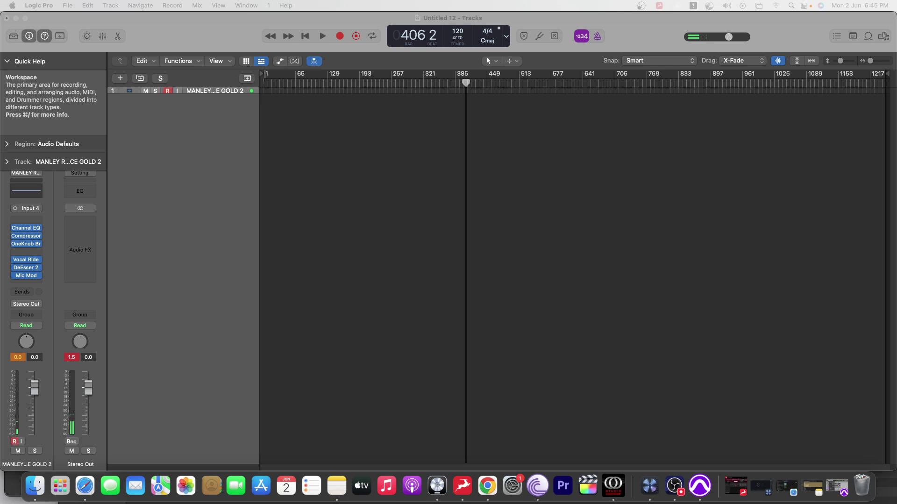
Step: Bring the Finder window of folder 02 into view and examine the bounced WAV files down to the Main.Rs file
drag(896, 84, 442, 43)
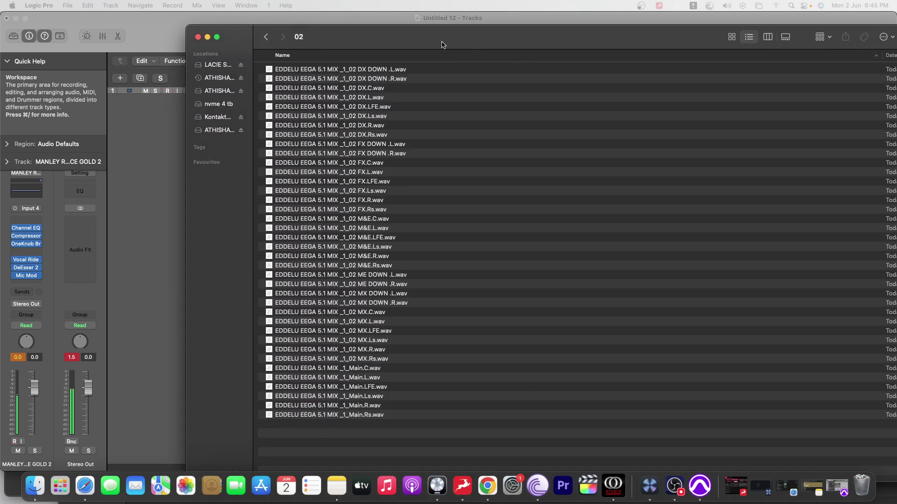
click(442, 43)
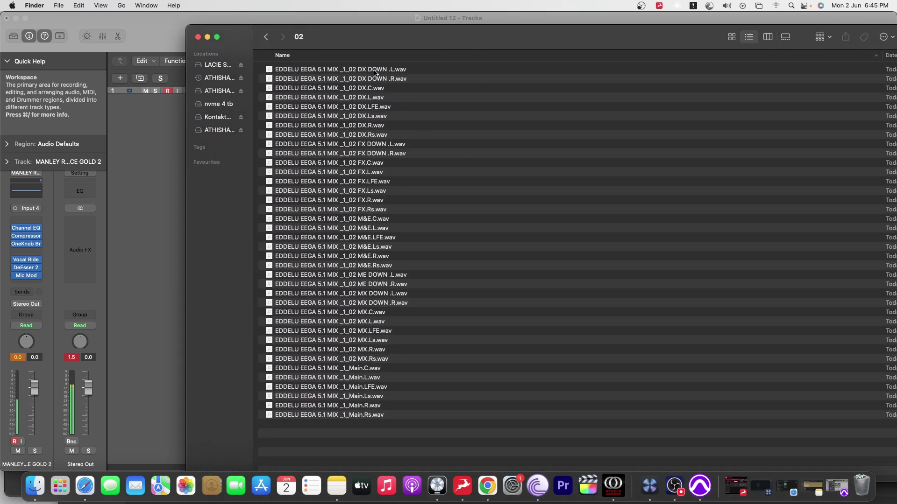
click(396, 415)
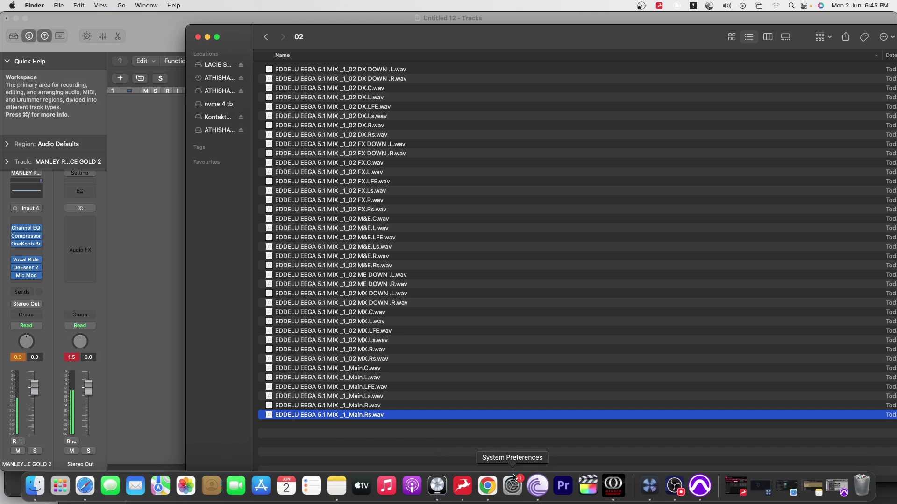
Step: Switch back to Pro Tools and select the timeline from about 11:11.744 to 15:31.157
click(699, 486)
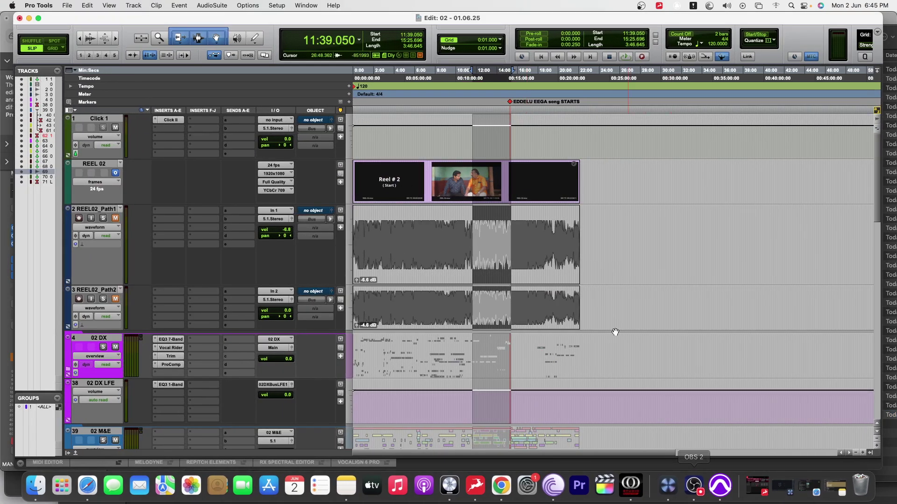
click(486, 112)
drag(468, 119, 512, 118)
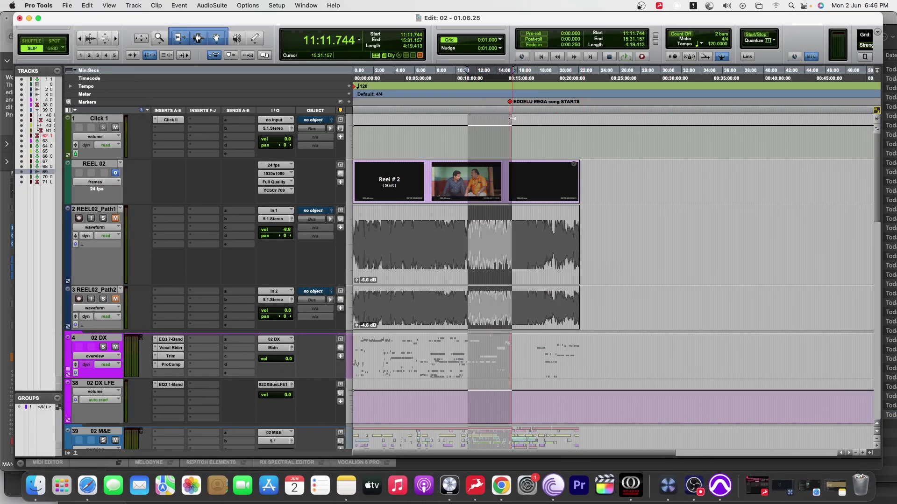
Step: Hide Pro Tools and move all the bounced WAV files in Finder folder 02 to the bin
key(super+h)
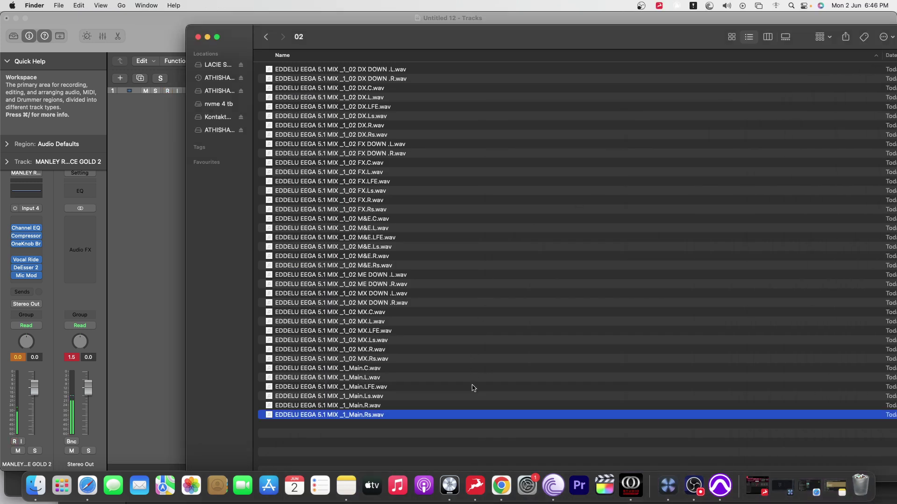
drag(425, 448, 388, 66)
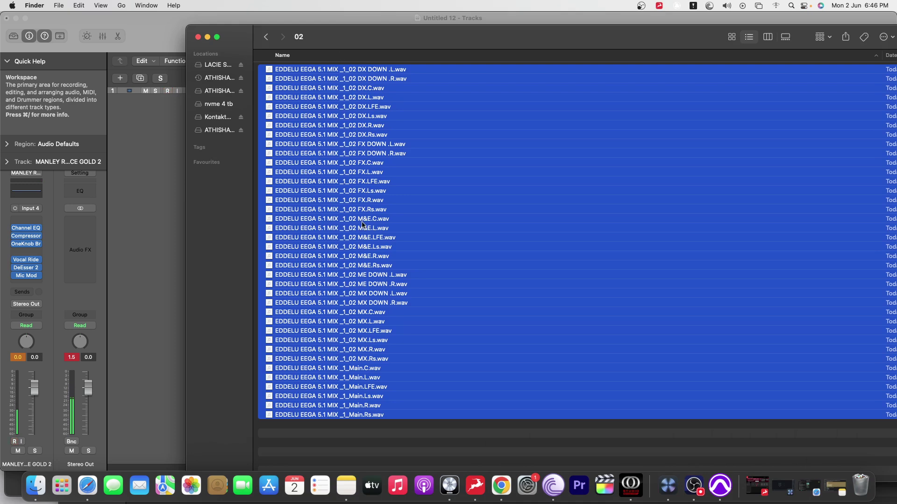
drag(381, 423, 341, 68)
right_click(356, 107)
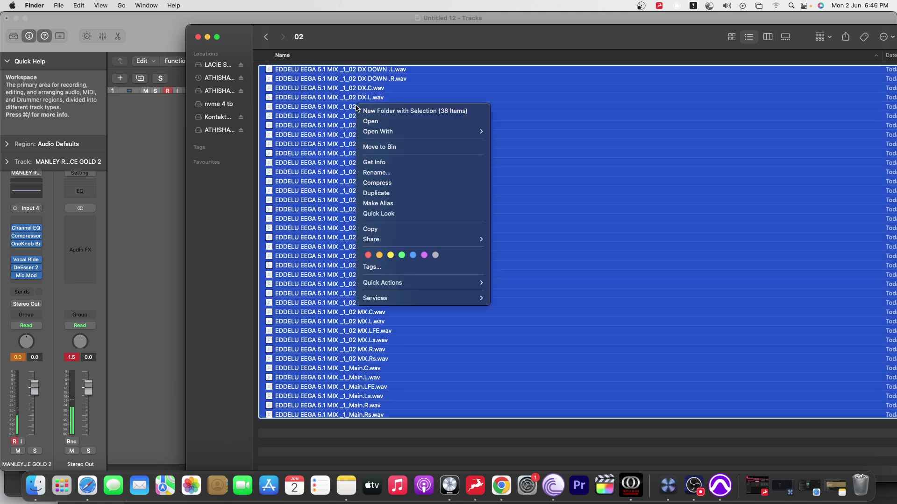
click(393, 147)
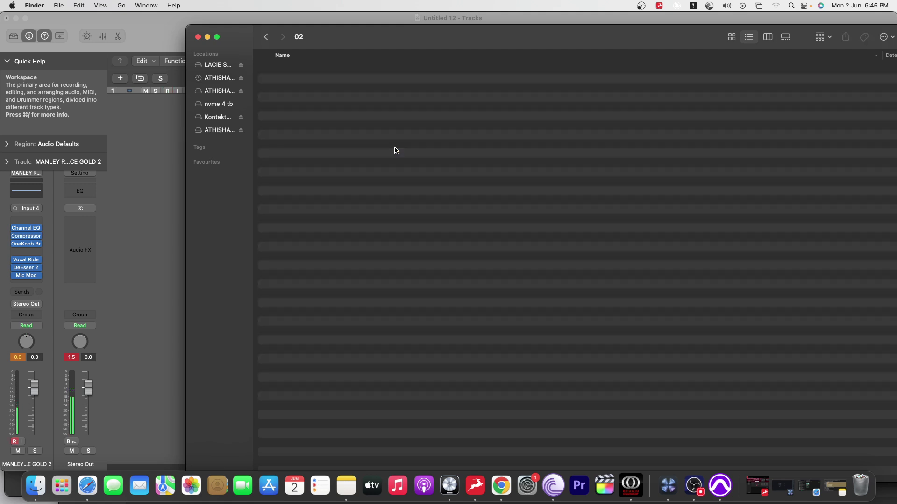
Step: Switch to Pro Tools, select the timeline from about 5:54.986 to 11:19.936, and set the Bounce Mix file format to Interleaved
click(720, 488)
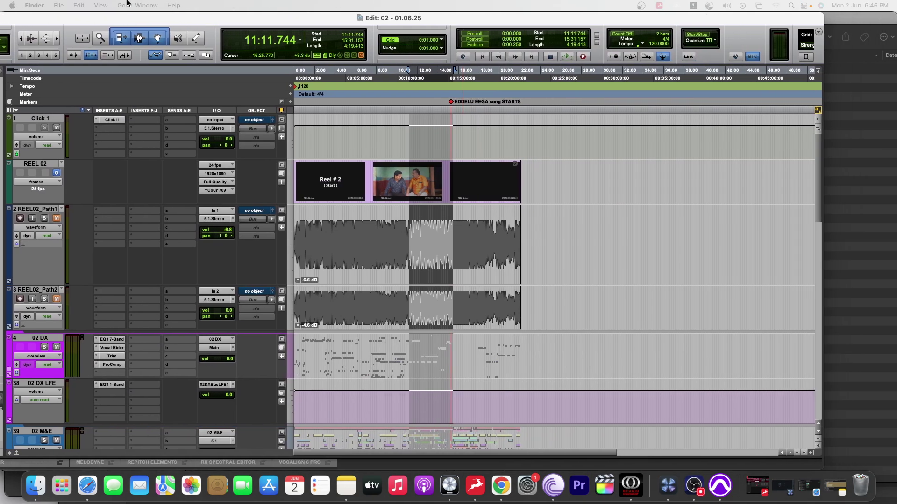
drag(353, 122, 410, 122)
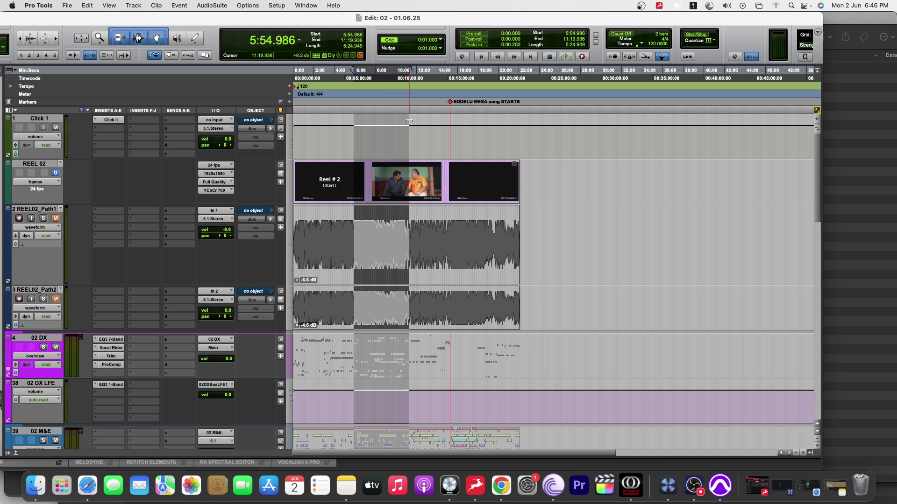
key(super+alt+b)
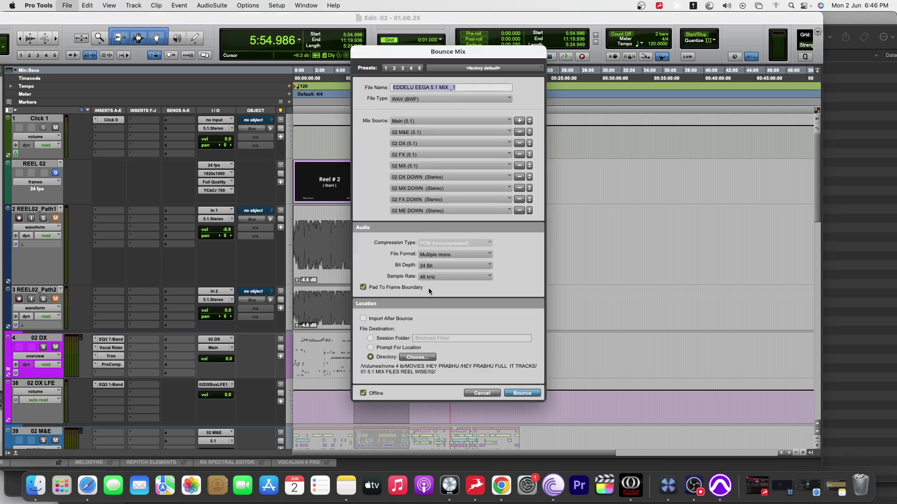
click(437, 257)
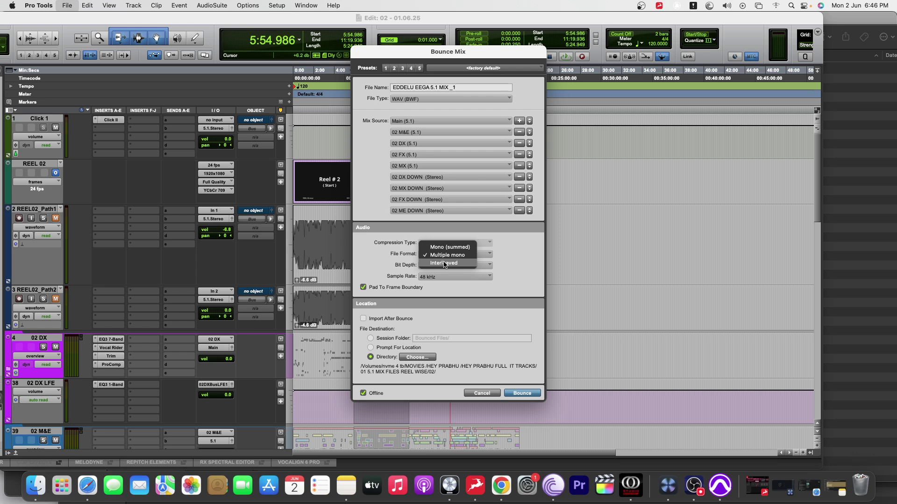
click(444, 264)
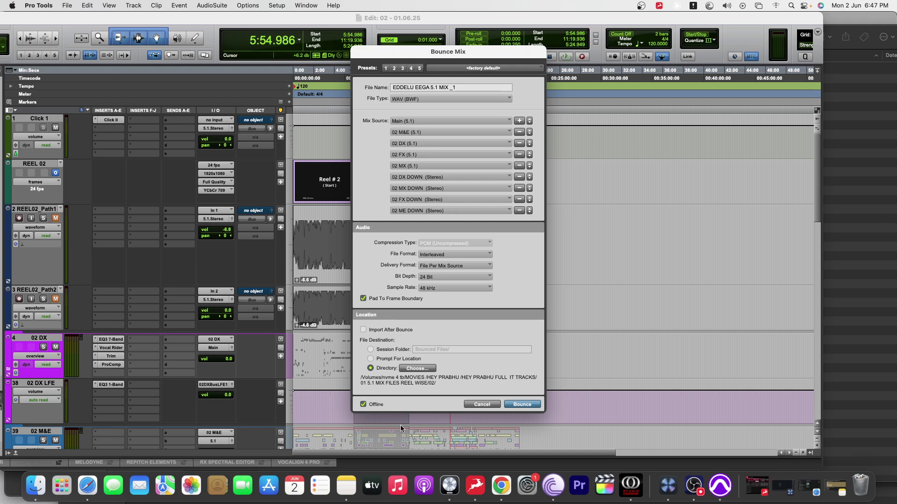
Step: Check the numbered deliverables list in Notes and return to the Bounce Mix settings in Pro Tools
click(349, 473)
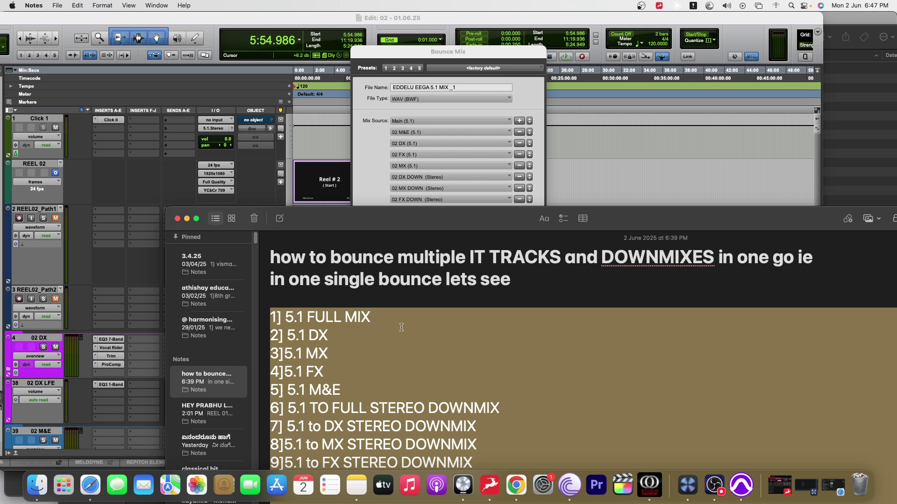
click(374, 141)
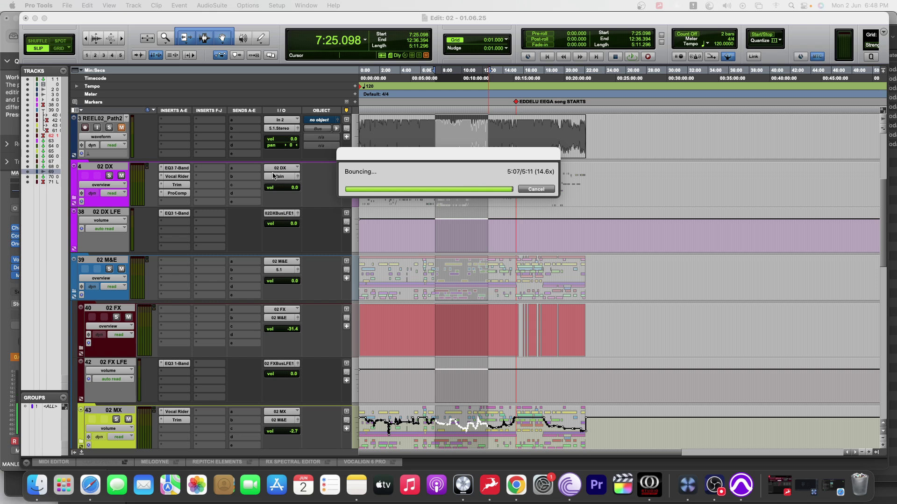
Step: Minimize the session window and import all the interleaved WAV files from folder 02 into Logic Pro, creating new tracks
click(35, 18)
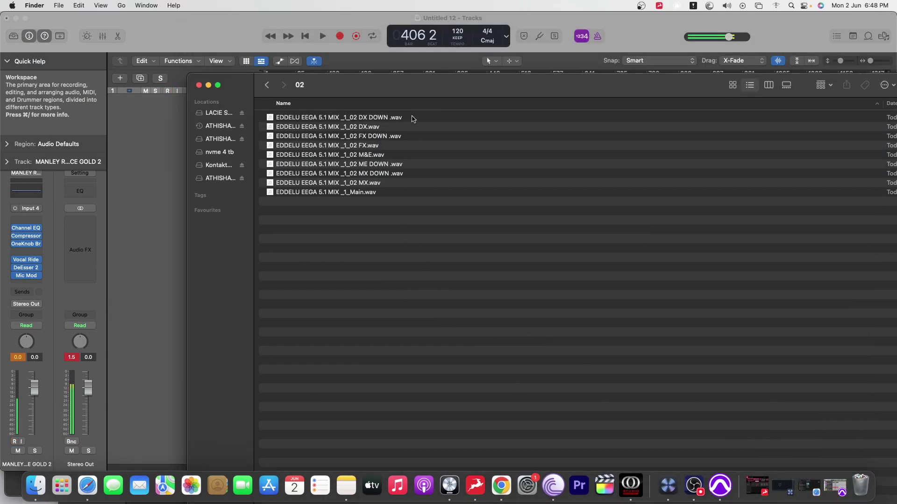
drag(412, 118, 416, 196)
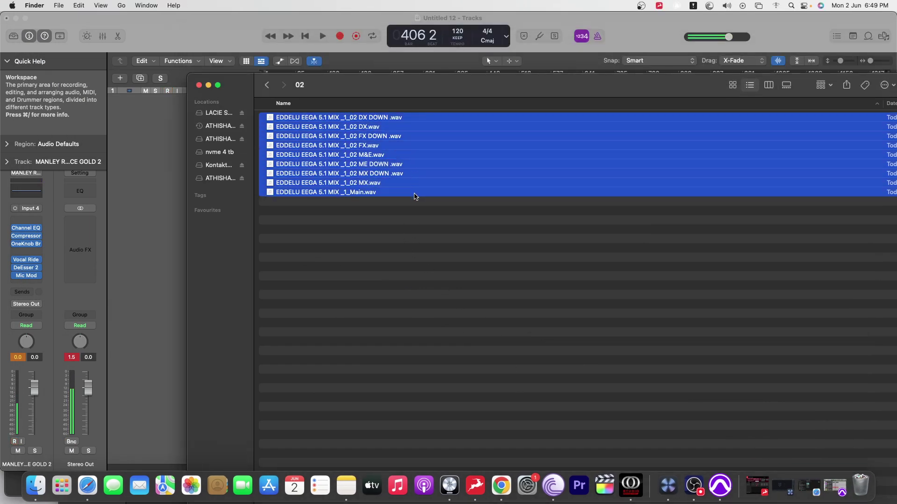
key(super+w)
drag(887, 140, 287, 161)
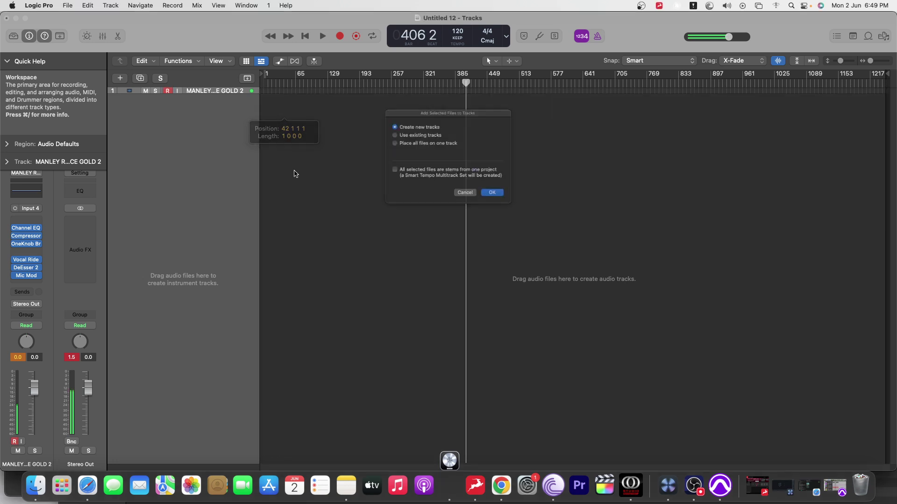
click(505, 202)
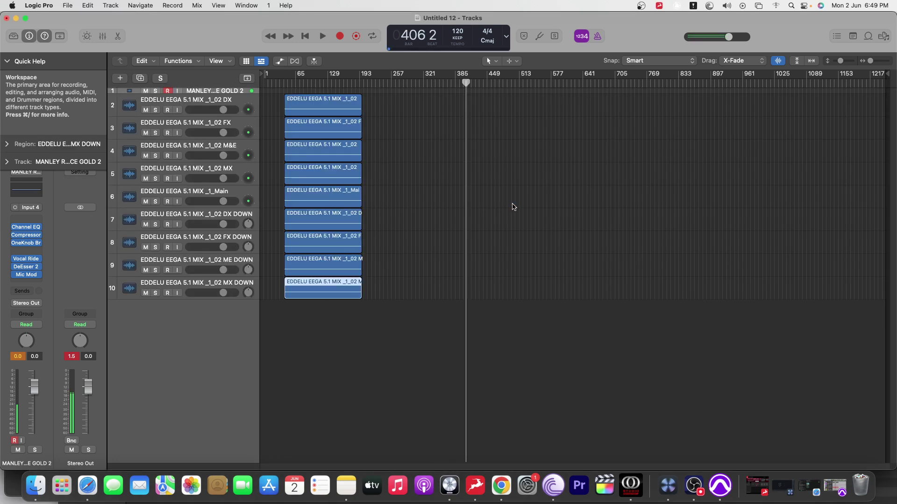
Step: Move the 5.1 Main track directly below the MANLEY REFERENCE GOLD 2 track and increase its height
mouse_move(841, 63)
drag(840, 63, 843, 63)
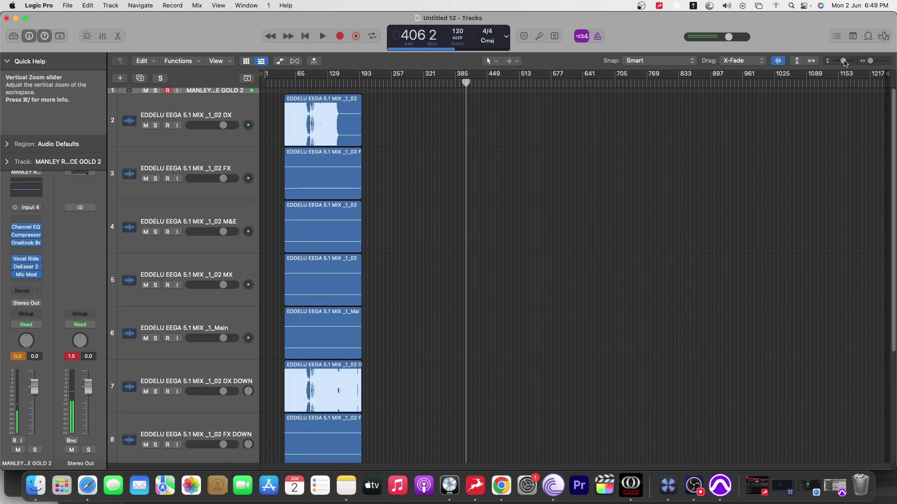
drag(844, 61, 872, 61)
drag(491, 466, 324, 466)
key(alt+r)
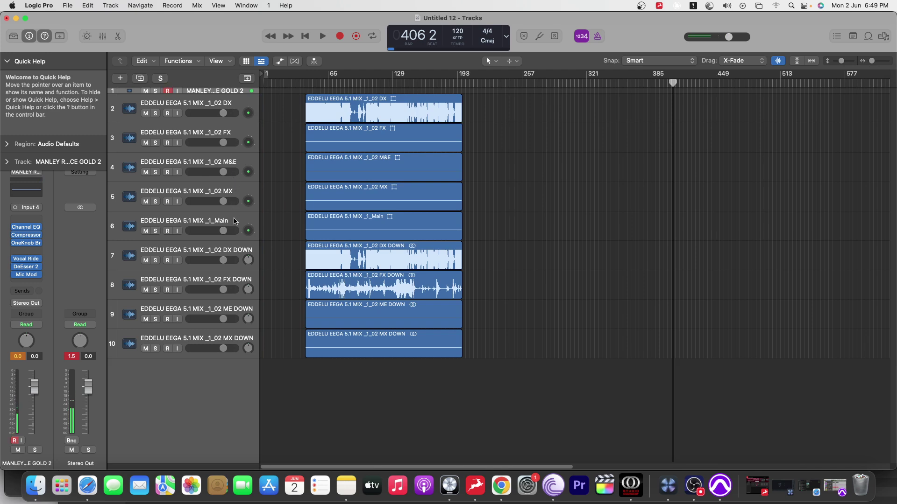
drag(235, 222, 236, 91)
click(236, 122)
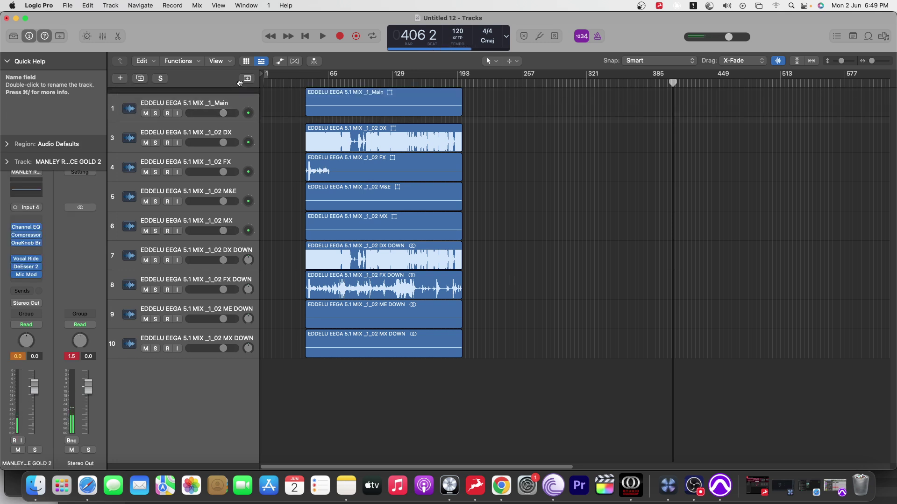
drag(255, 124, 254, 147)
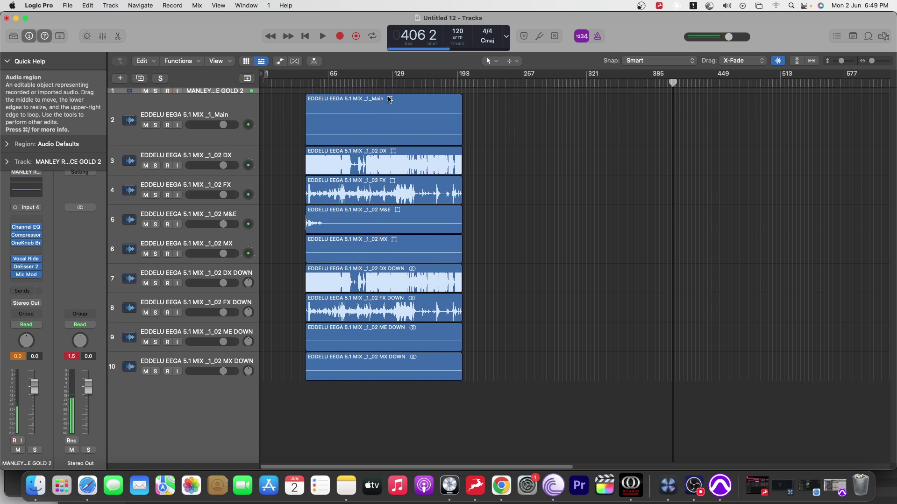
Step: Review the 5.1 DX, FX, M&E, MX and Main tracks by selecting each one in turn
click(223, 159)
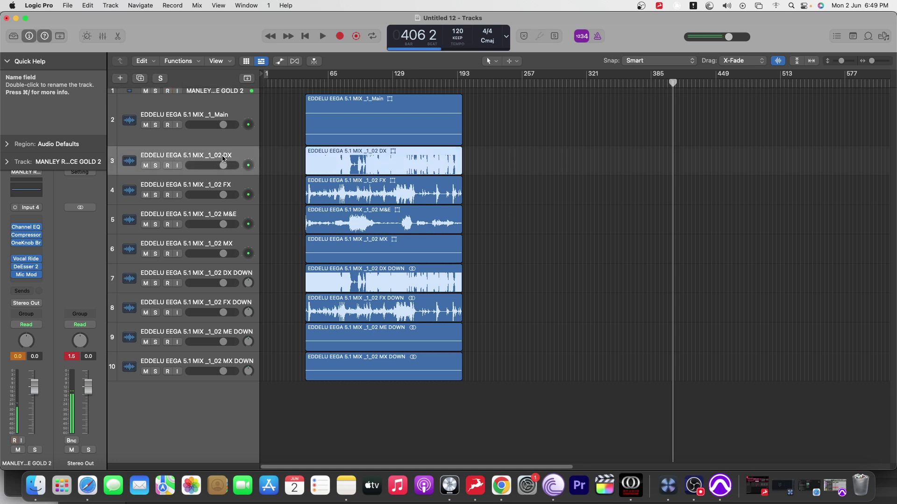
click(235, 189)
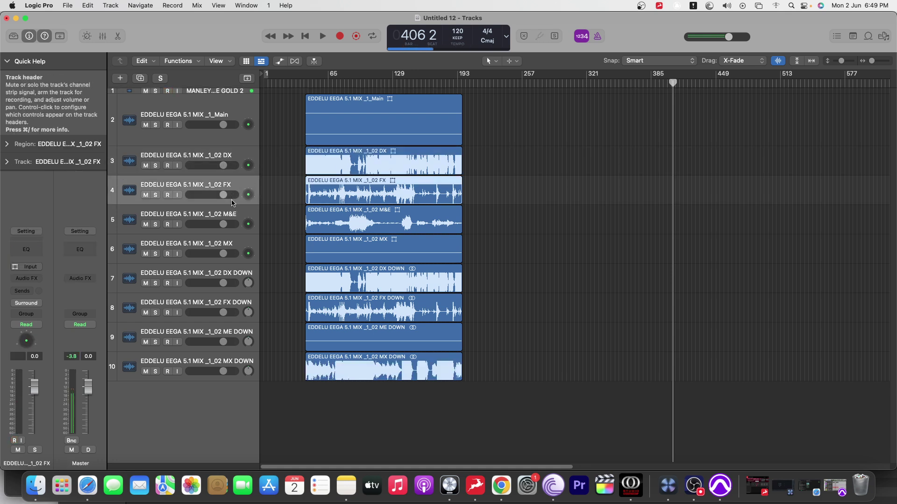
click(229, 216)
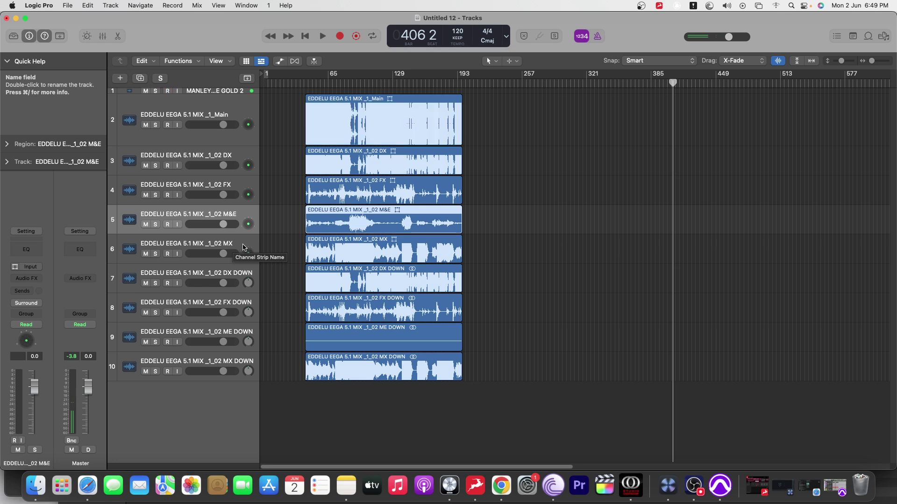
click(237, 247)
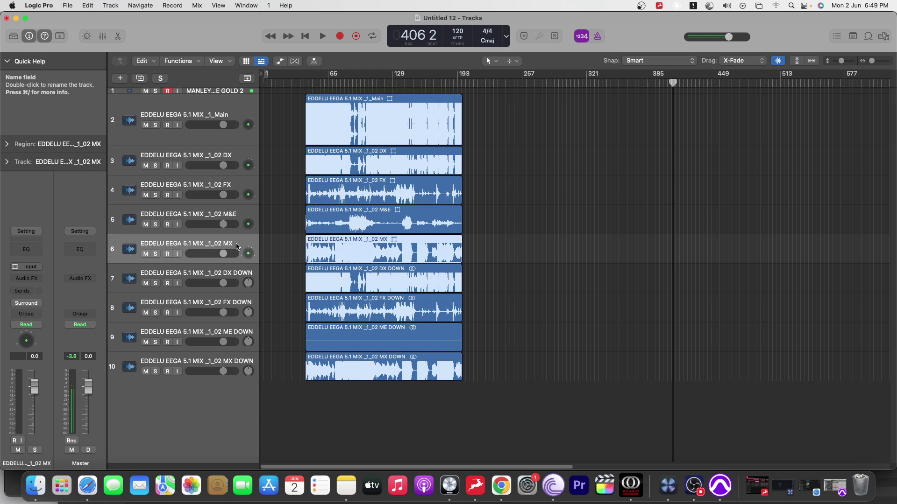
click(227, 117)
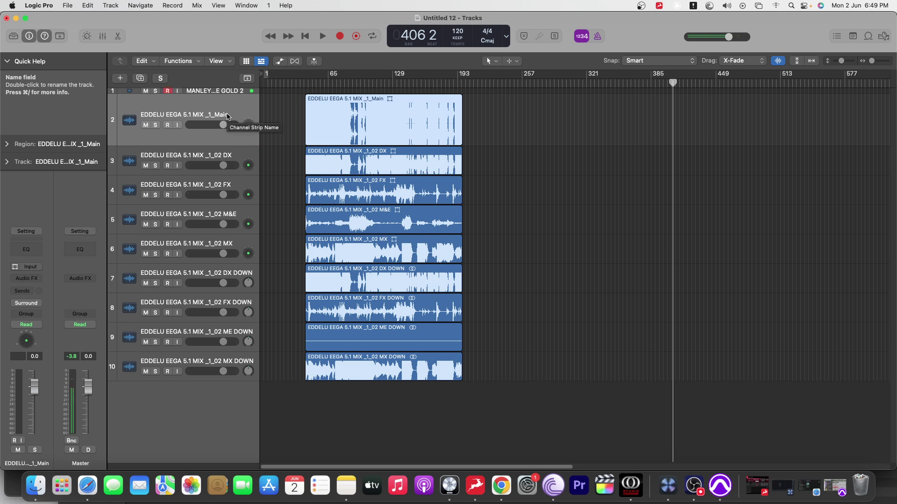
Step: Solo the 5.1 Main track, listen at several points between bars 73 and 177, and turn its solo off
key(s)
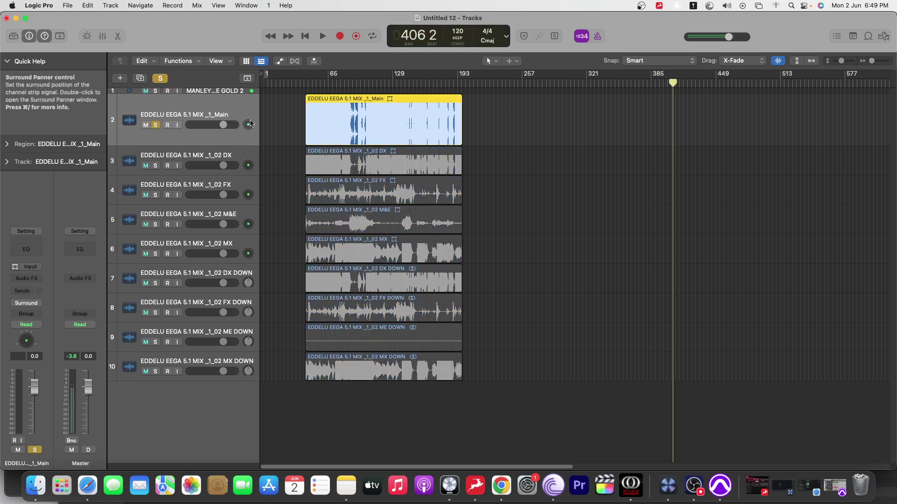
click(156, 124)
click(155, 125)
click(335, 90)
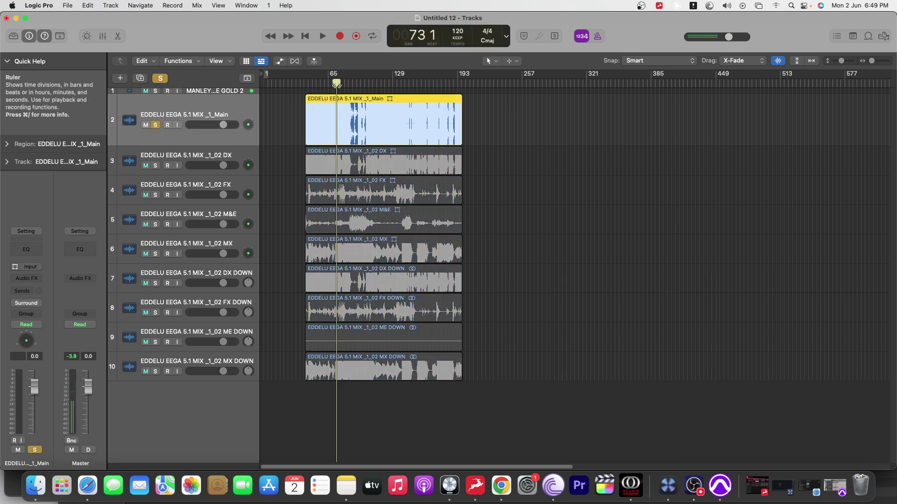
key(space)
click(391, 87)
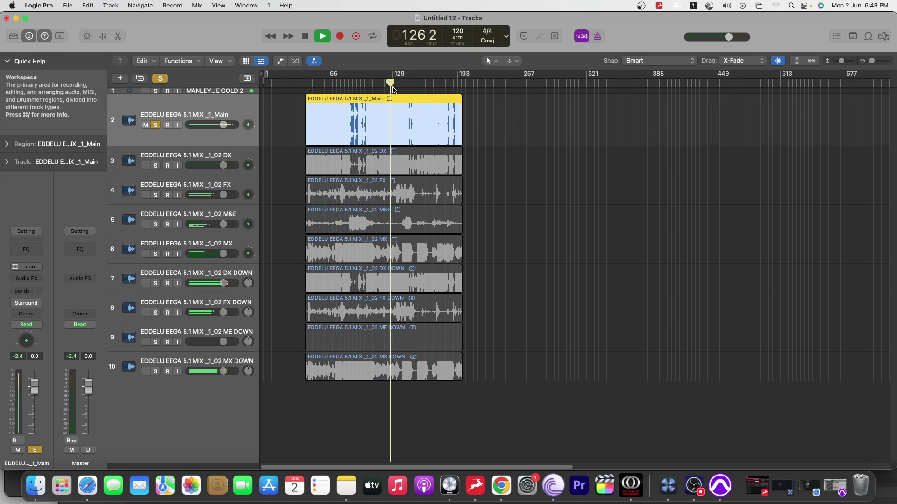
click(415, 86)
click(429, 86)
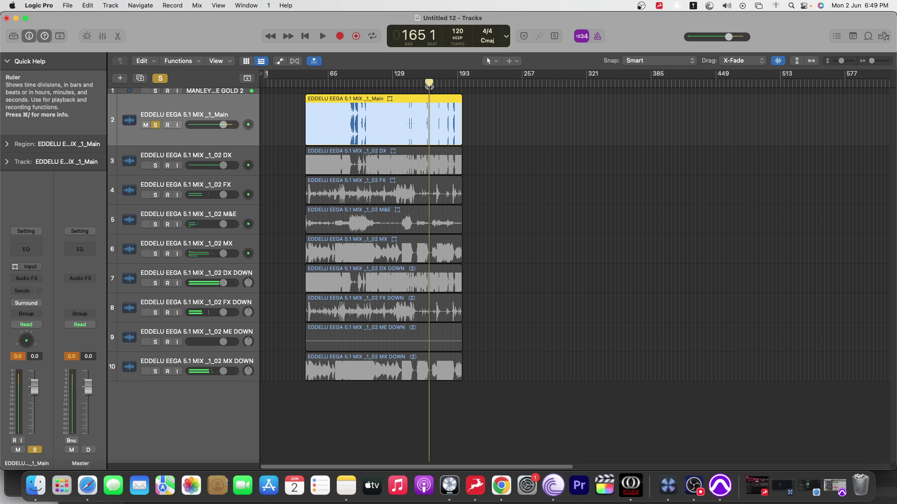
click(441, 86)
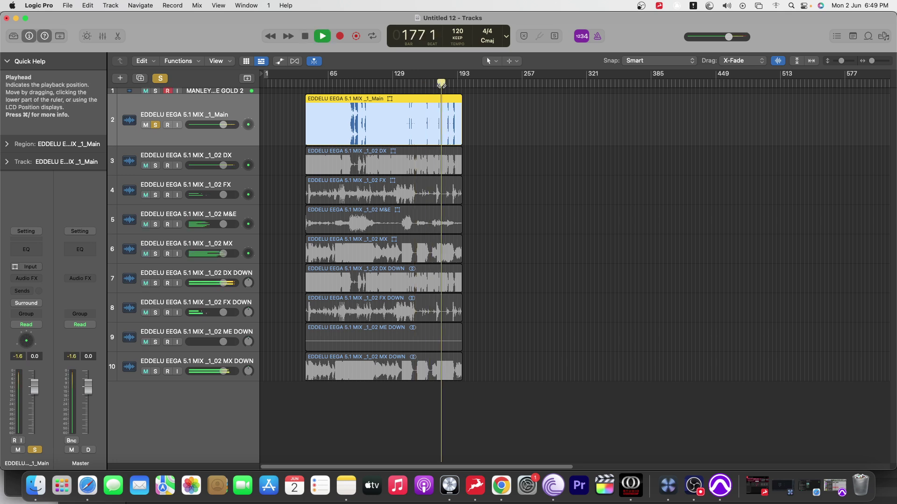
key(space)
click(156, 125)
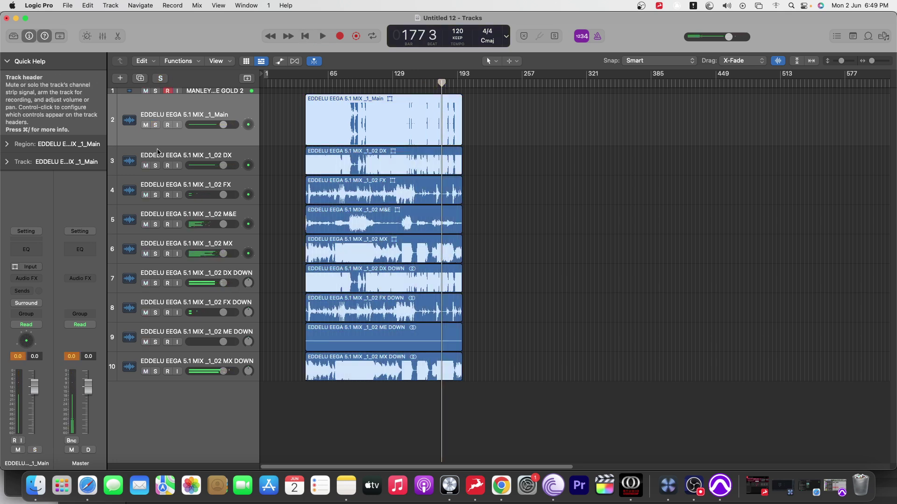
Step: Solo the 5.1 DX track, listen to it briefly from about bar 139, and turn its solo off
click(156, 165)
click(403, 86)
key(space)
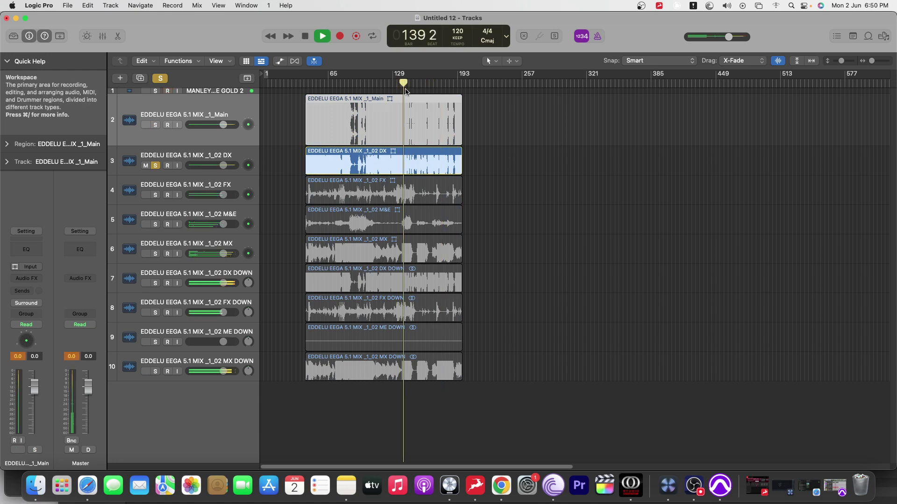
key(space)
click(155, 166)
Step: Solo the 5.1 FX track, listen to it briefly from about bar 105, and turn its solo off
click(156, 195)
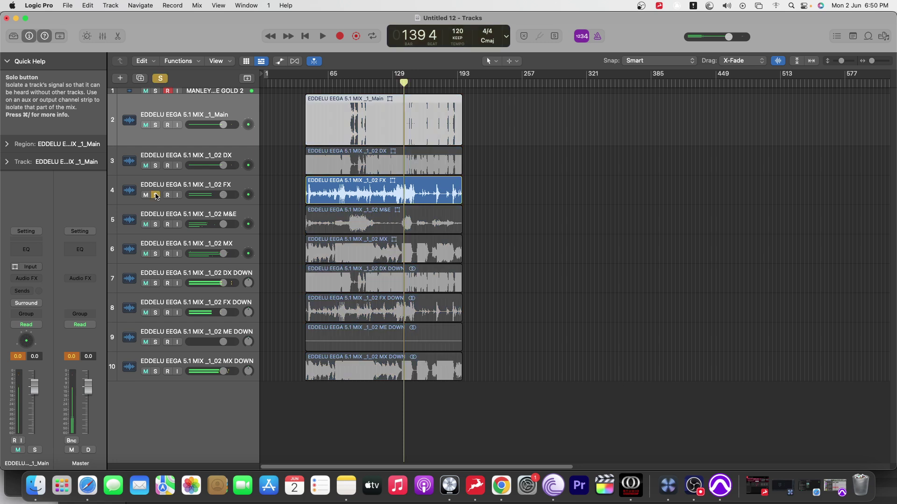
click(369, 83)
key(space)
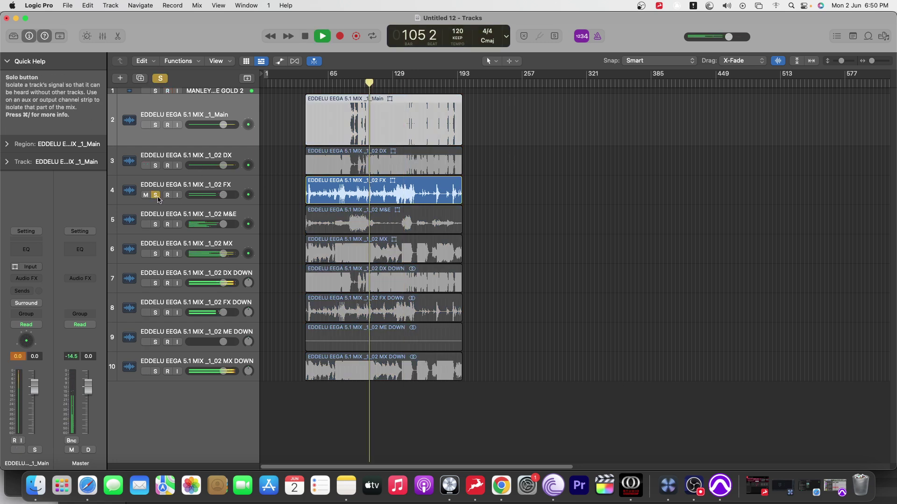
key(space)
click(155, 195)
Step: Solo the 5.1 M&E track, listen to it briefly from about bars 96 and 118, and turn its solo off
click(155, 225)
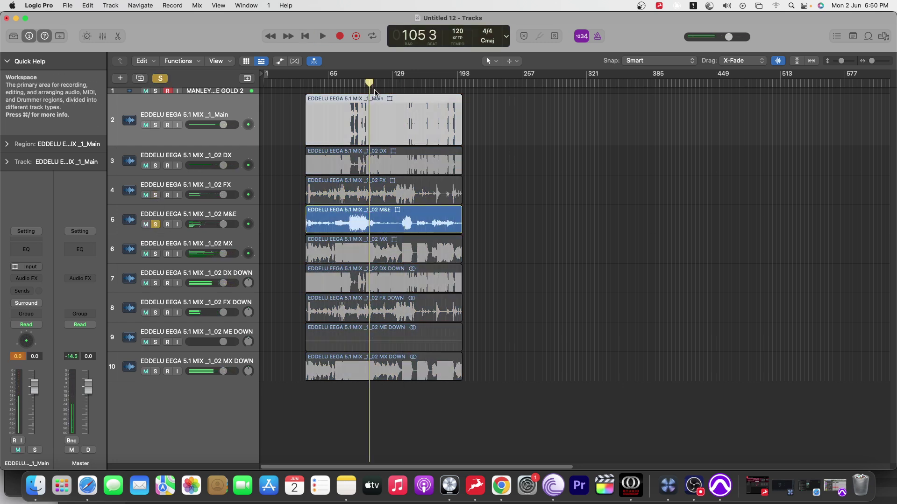
click(359, 84)
key(space)
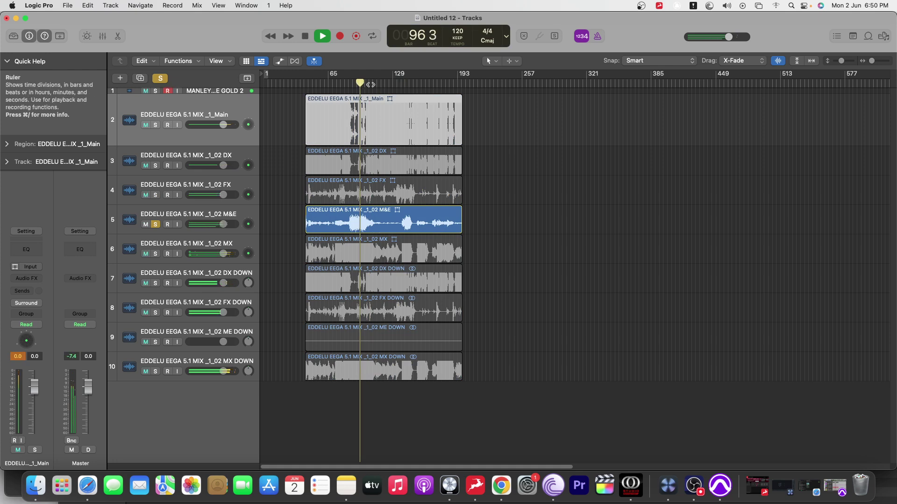
key(space)
click(382, 84)
key(space)
click(156, 225)
key(space)
key(super+a)
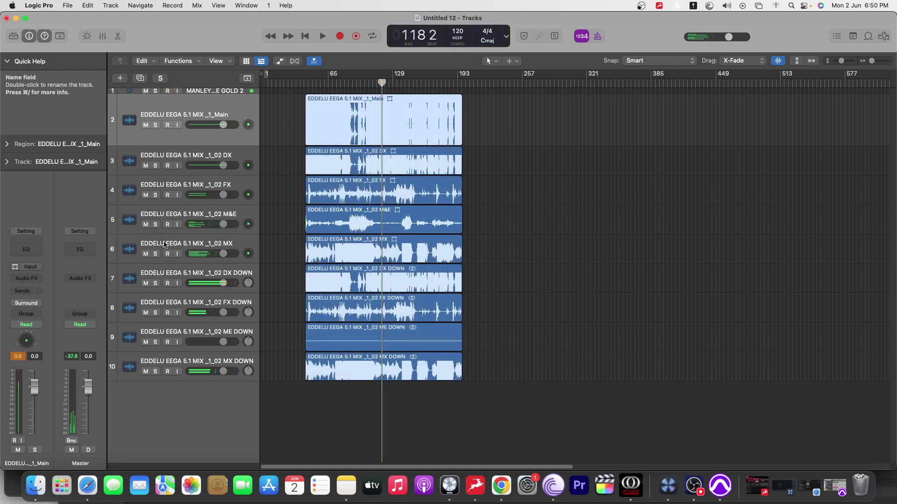
Step: Solo the 5.1 MX track, listen to it briefly around bar 104, and turn its solo off
click(210, 244)
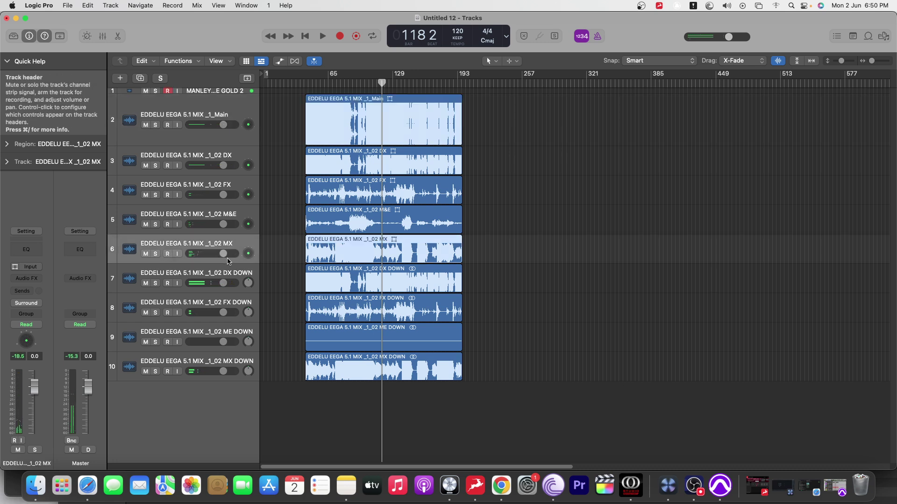
click(156, 255)
key(space)
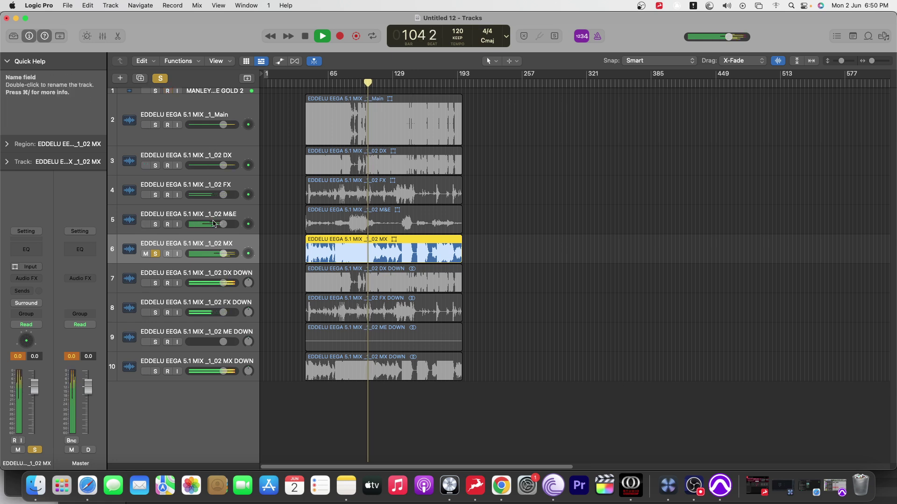
click(155, 254)
key(space)
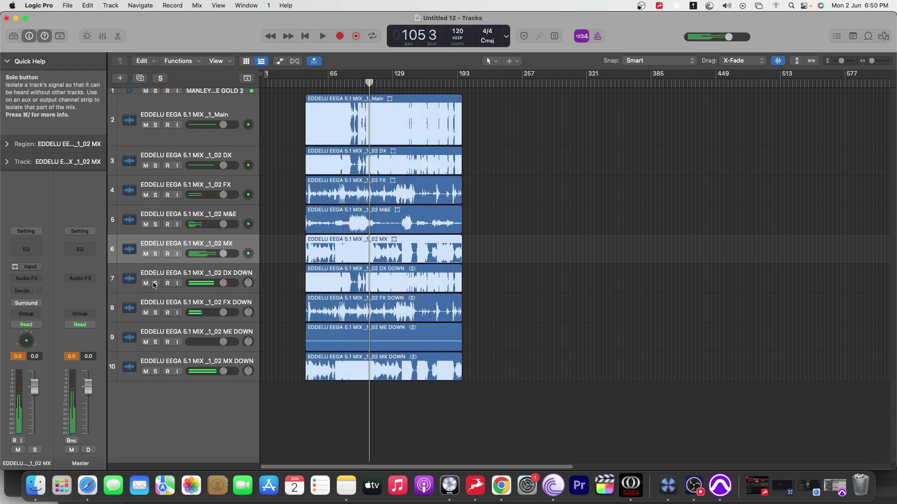
Step: Solo the DX DOWN stereo track, listen to it briefly from bar 105, and turn its solo off
click(236, 289)
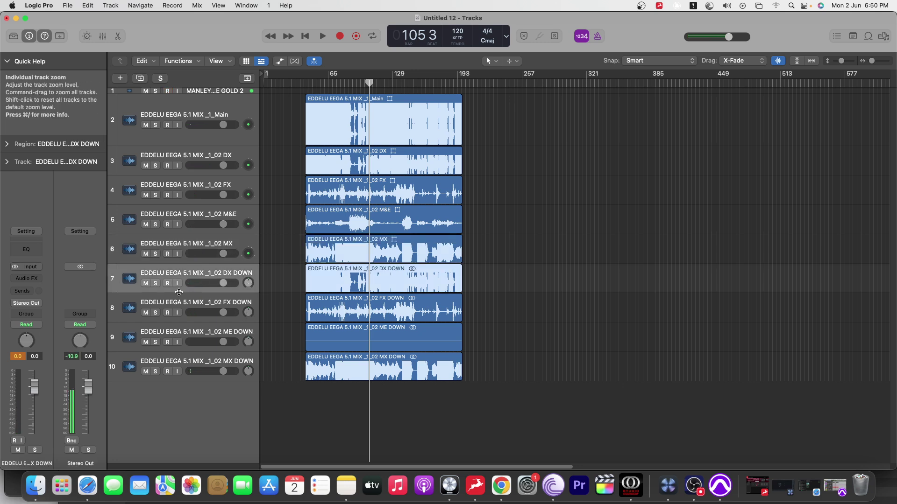
click(156, 284)
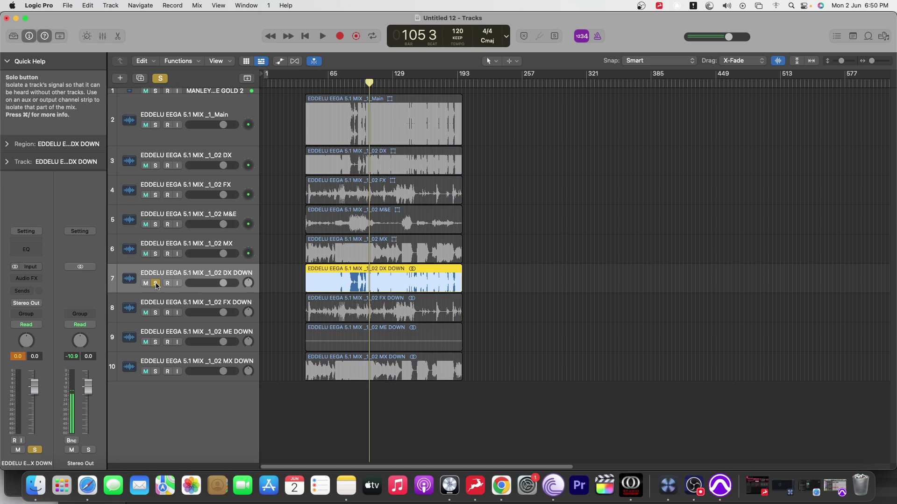
key(space)
click(156, 284)
key(space)
Step: Solo the FX DOWN stereo track, listen to it briefly from bar 106, and turn its solo off
click(156, 313)
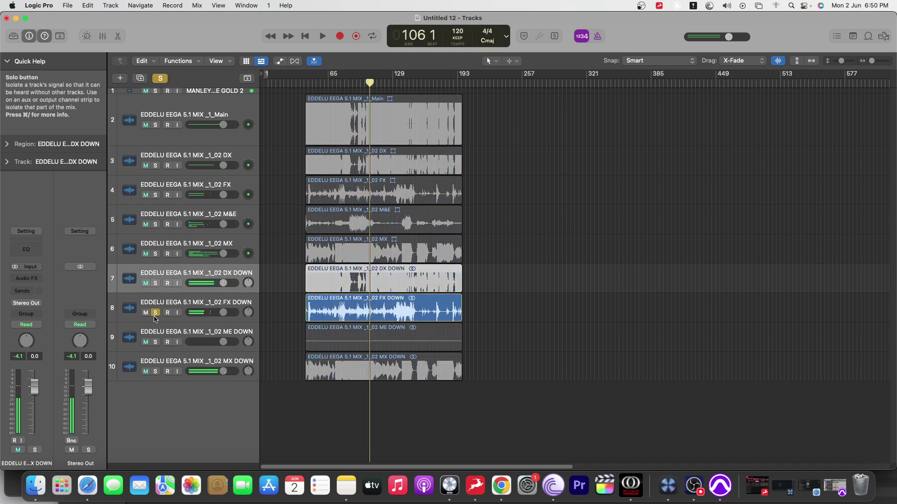
click(156, 313)
click(157, 313)
key(space)
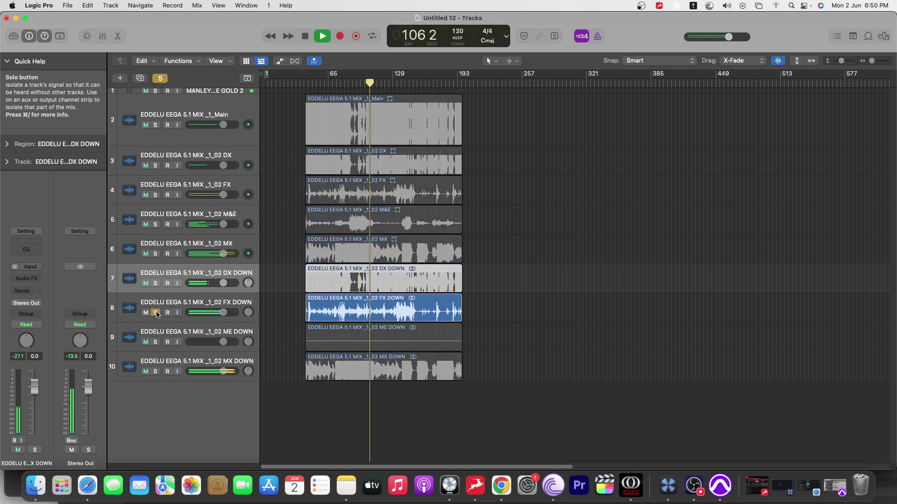
key(space)
click(156, 313)
Step: Solo the ME DOWN track, enlarge its track height, check playback around bars 107 and 149, and turn its solo off
click(156, 342)
key(space)
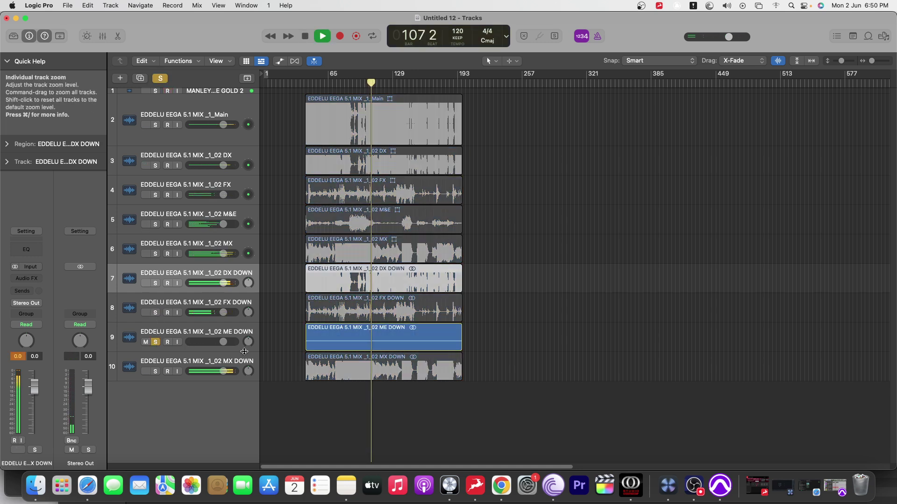
drag(244, 352, 244, 370)
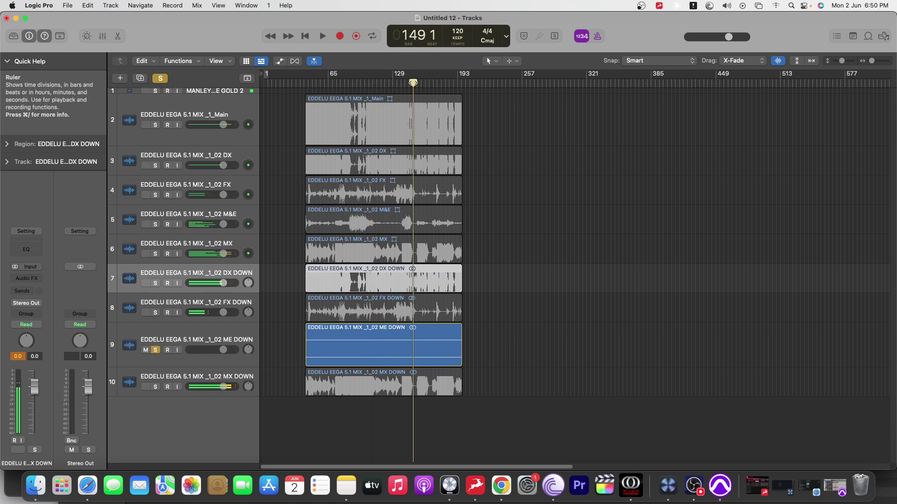
key(space)
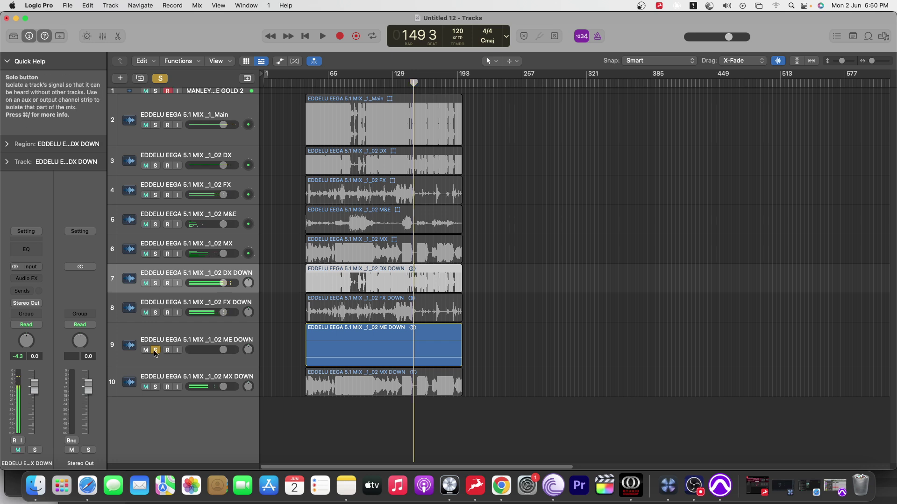
click(155, 350)
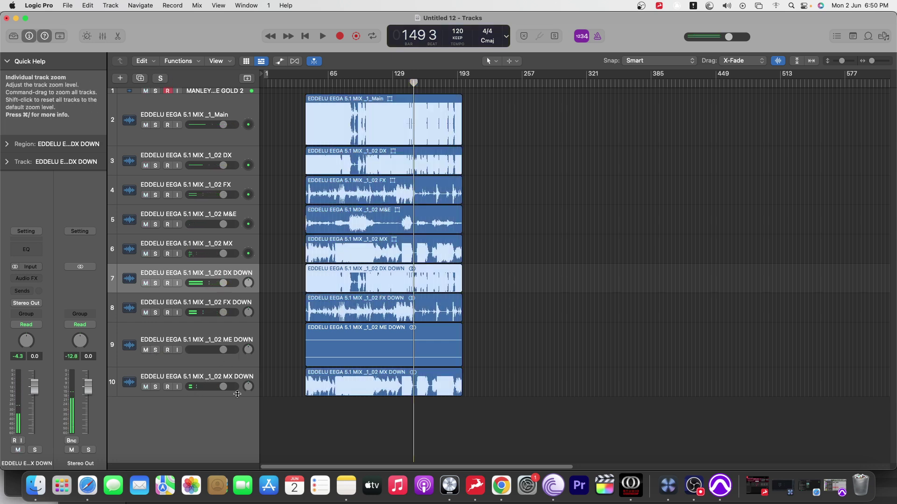
Step: Solo the MX DOWN stereo track, listen to it briefly from bar 96, and turn its solo off
click(359, 83)
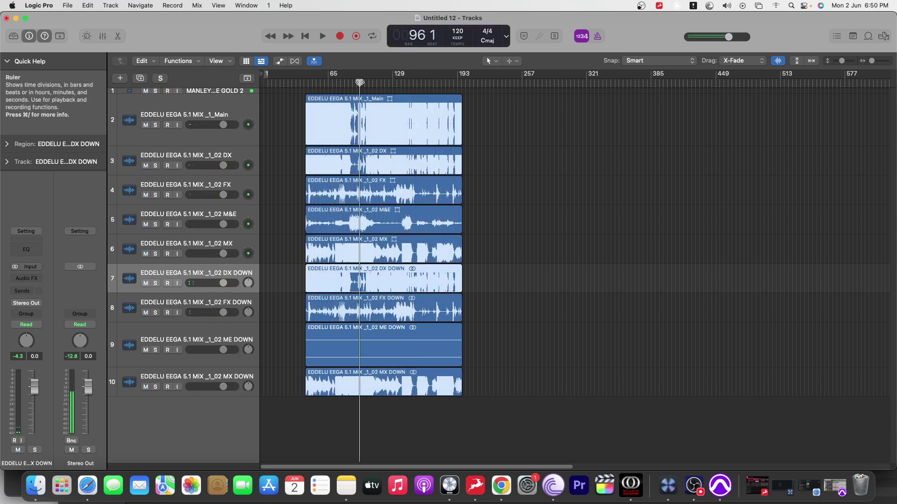
click(155, 387)
key(space)
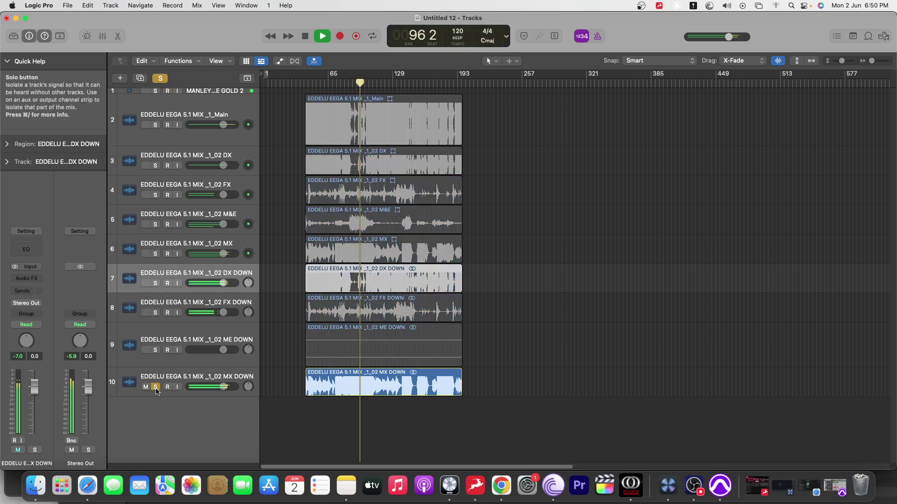
click(155, 388)
key(space)
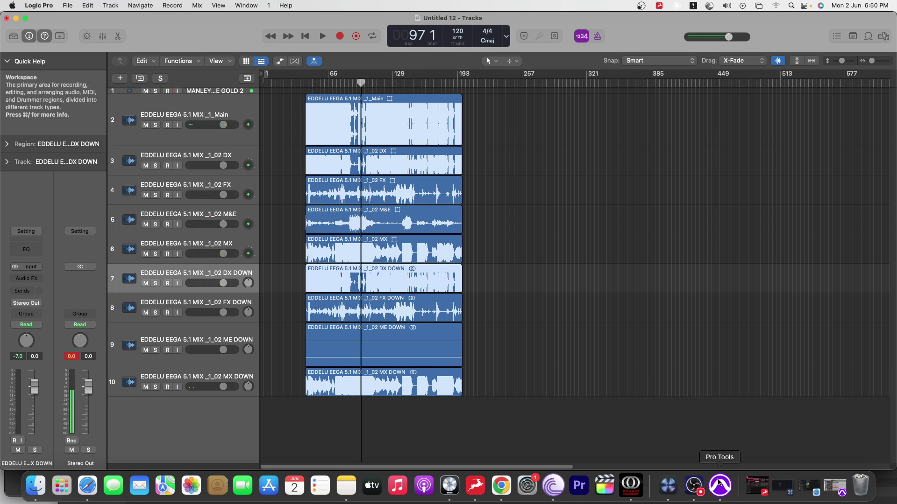
click(695, 486)
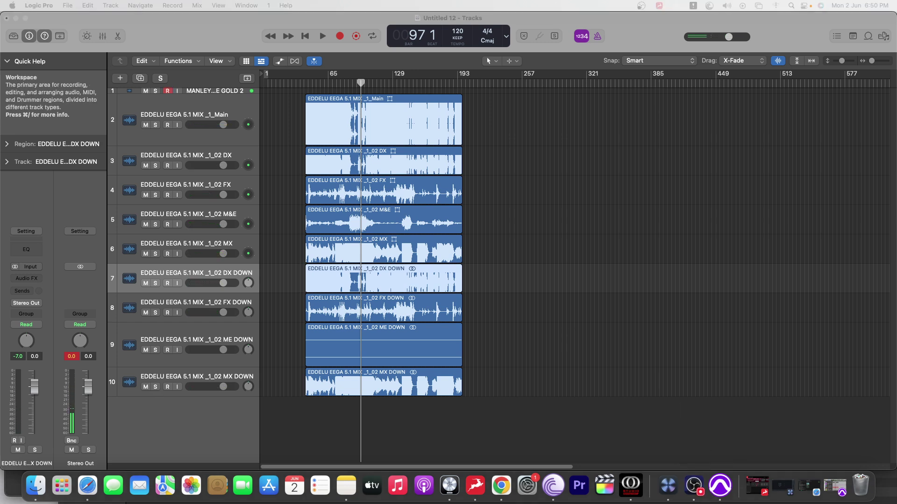